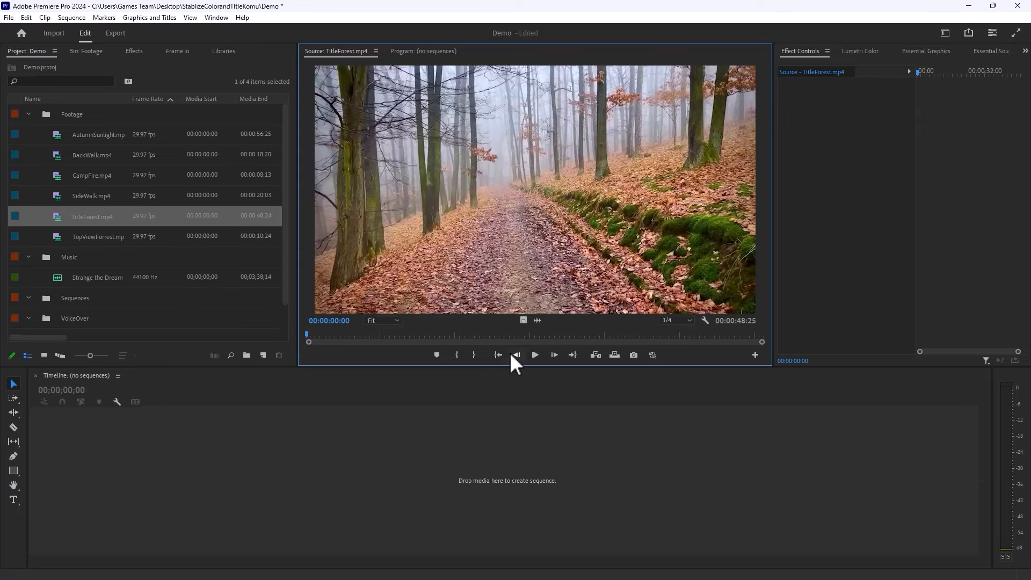
Step: Preview about the first 15 seconds of TitleForest.mp4 in the source monitor and return to its start
{"action": "left_click", "coordinate": [540, 356]}
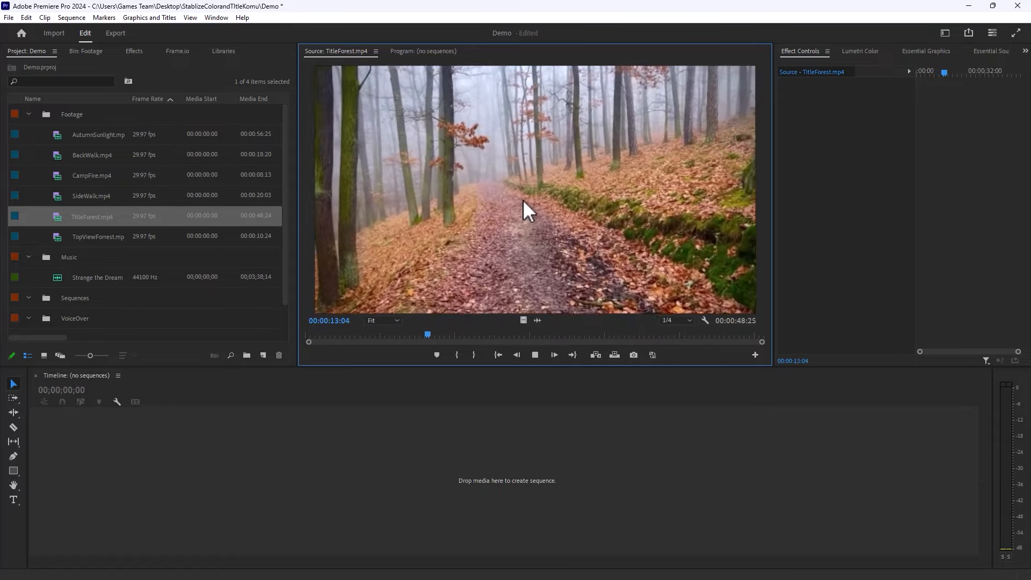
{"action": "key", "text": "space"}
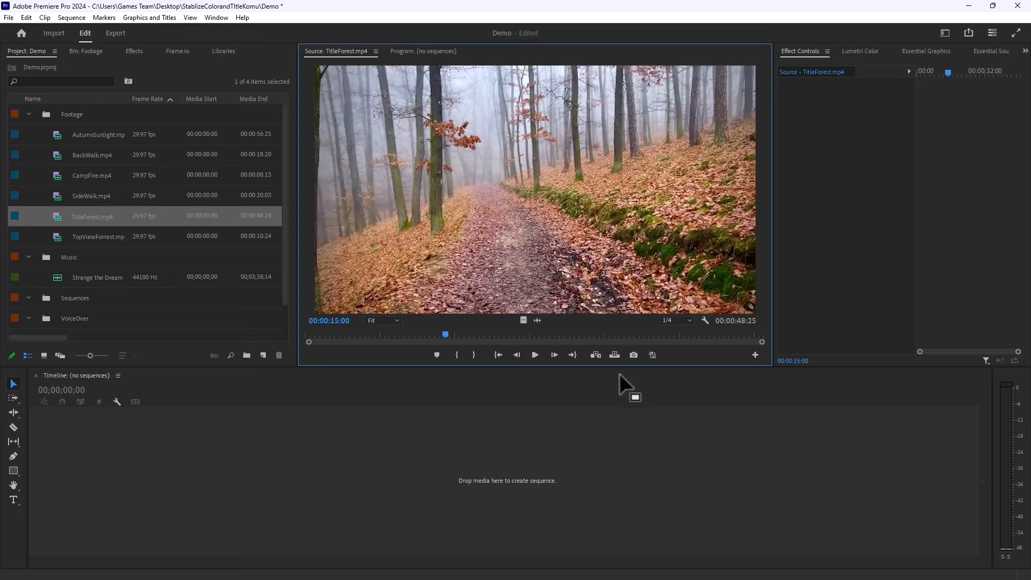
{"action": "left_click", "coordinate": [517, 356]}
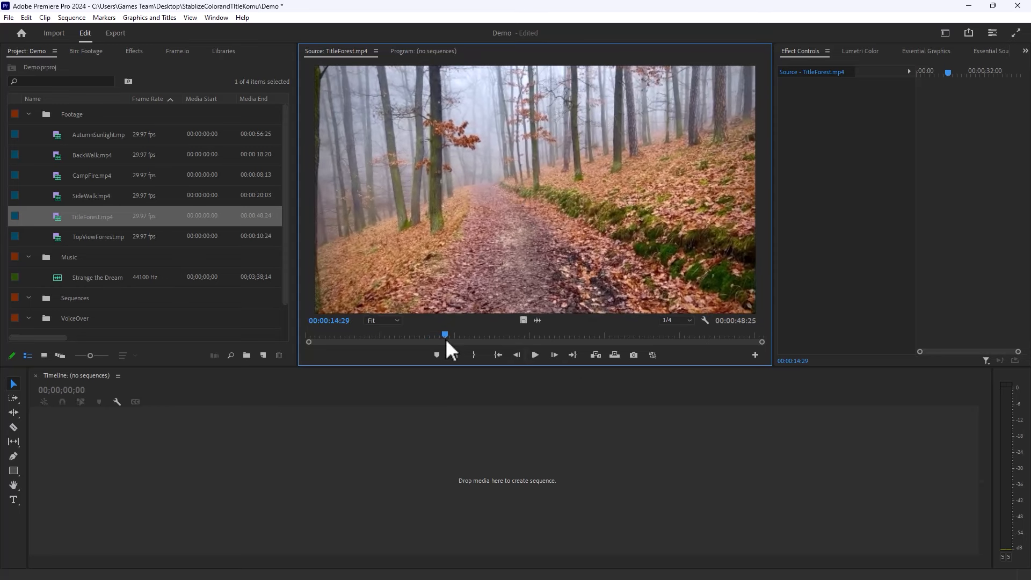
{"action": "left_click", "coordinate": [497, 354]}
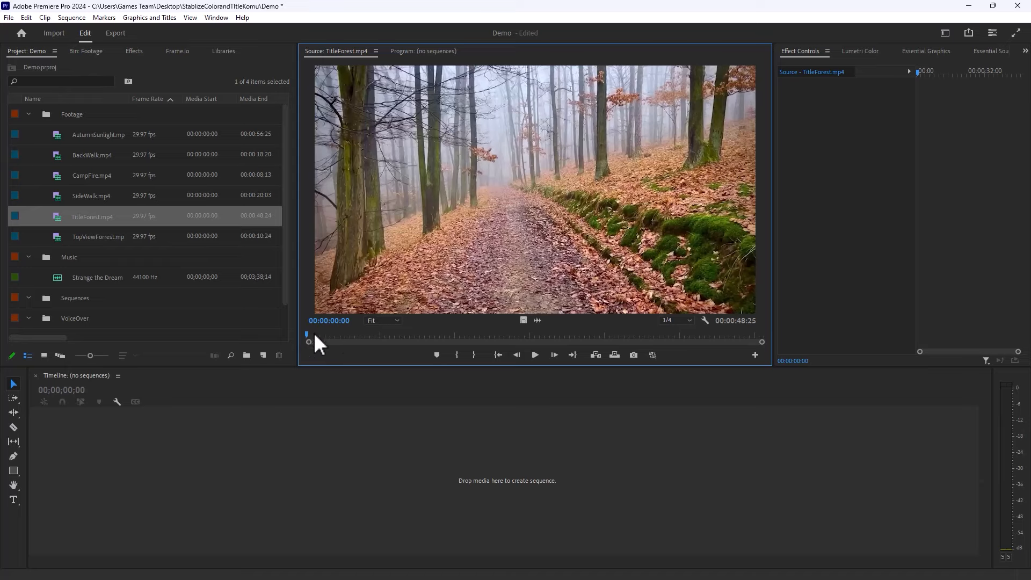
Step: Mark TitleForest.mp4 from about 2 to 13 seconds as the in-to-out range and create a sequence from it
{"action": "key", "text": "space"}
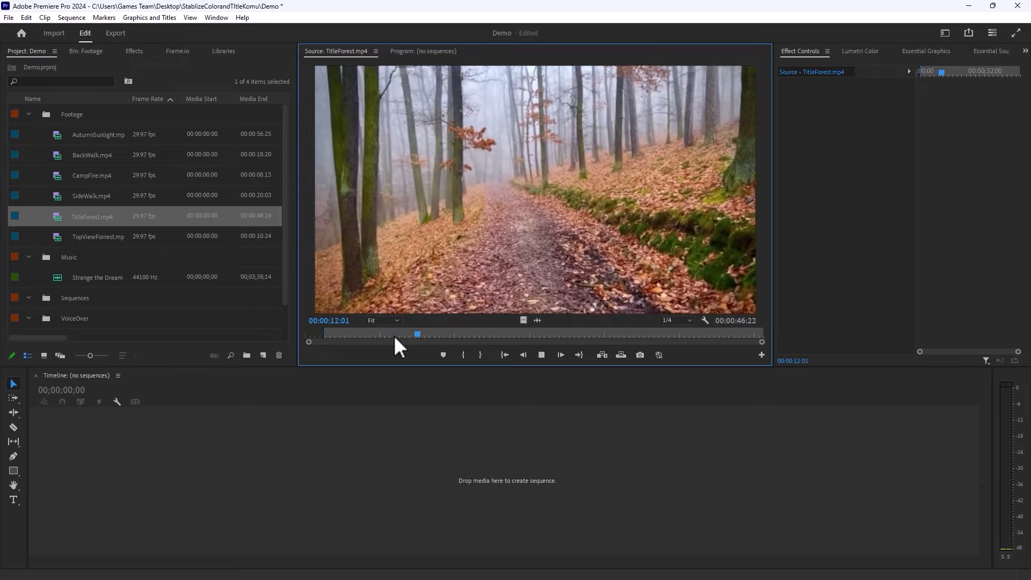
{"action": "key", "text": "o"}
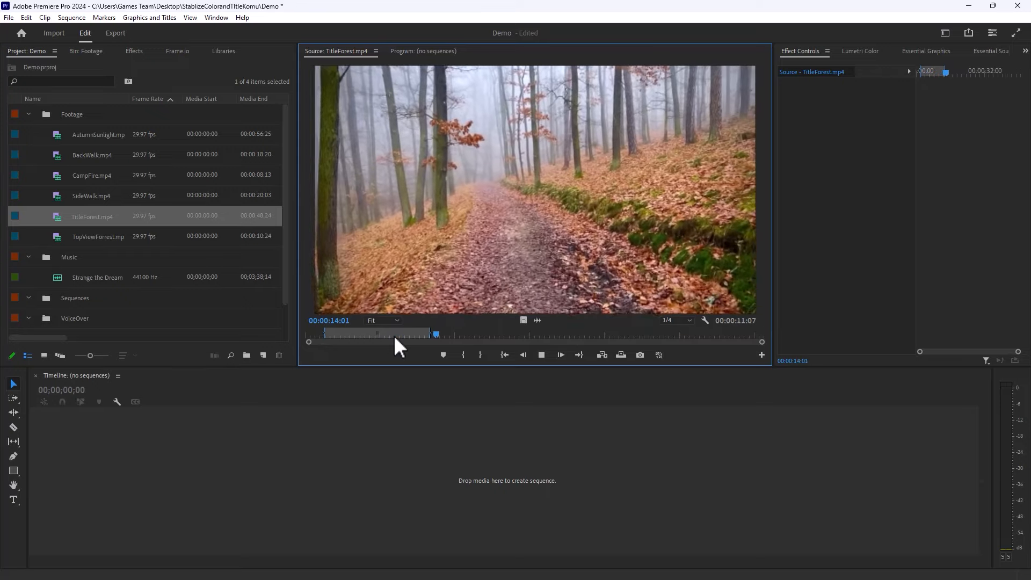
{"action": "key", "text": "space"}
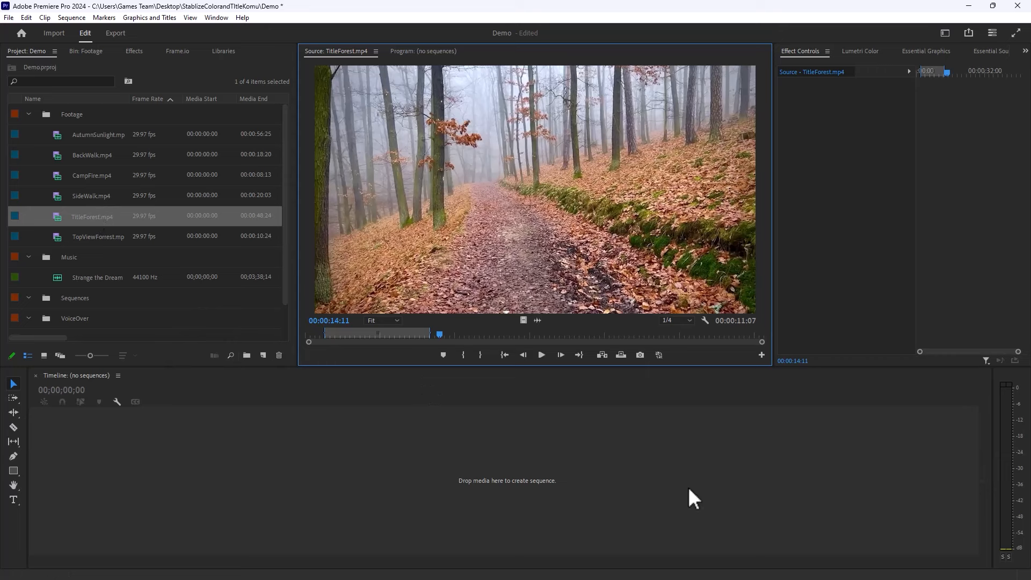
{"action": "left_click_drag", "start_coordinate": [66, 216], "coordinate": [495, 482]}
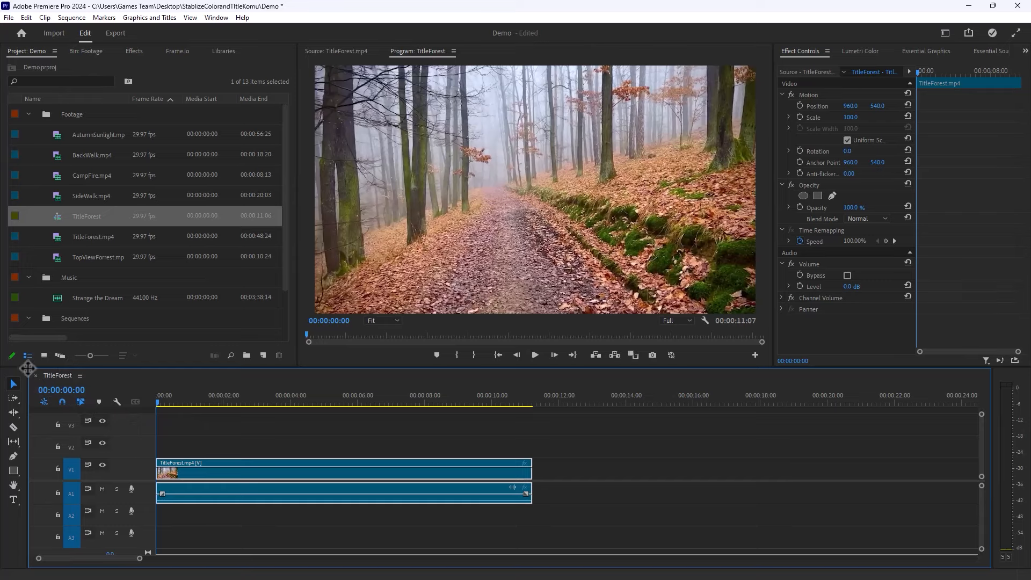
{"action": "mouse_move", "coordinate": [69, 391]}
{"action": "left_mouse_down"}
{"action": "mouse_move", "coordinate": [141, 392]}
{"action": "mouse_move", "coordinate": [48, 392]}
{"action": "mouse_move", "coordinate": [89, 392]}
{"action": "mouse_move", "coordinate": [79, 391]}
{"action": "left_mouse_up"}
{"action": "left_click_drag", "start_coordinate": [191, 404], "coordinate": [126, 433]}
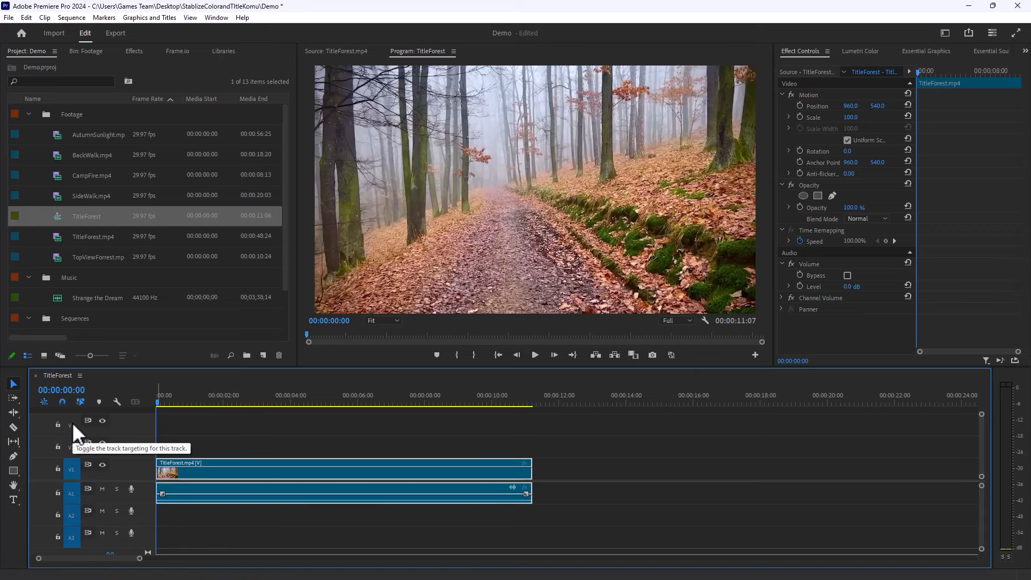
{"action": "right_click", "coordinate": [135, 423]}
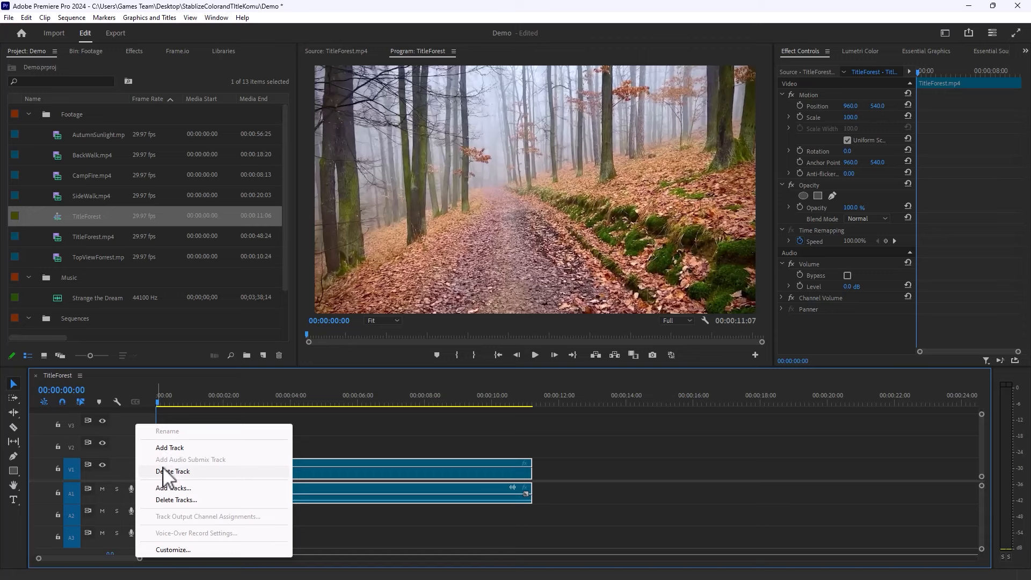
{"action": "left_click", "coordinate": [118, 423]}
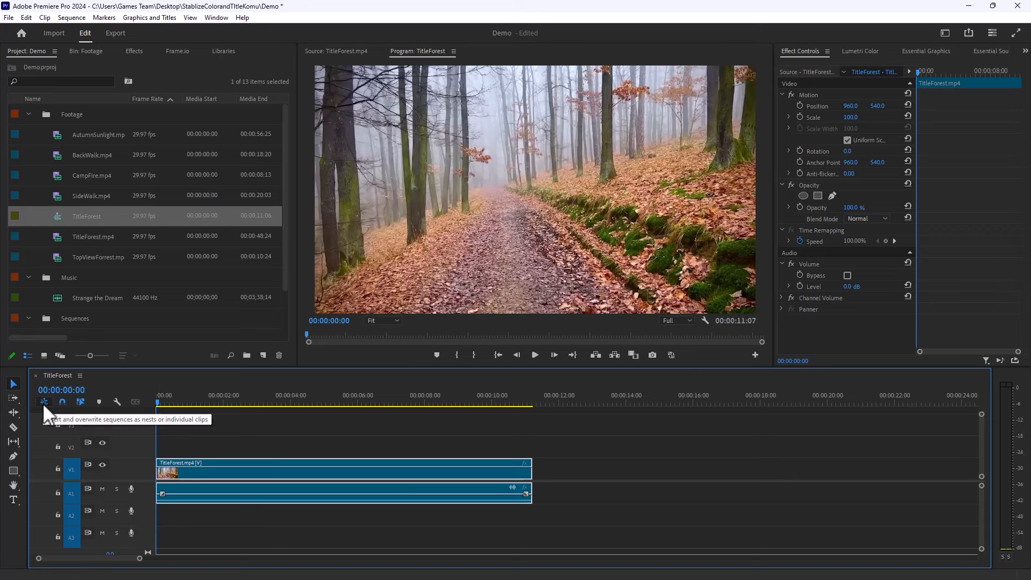
{"action": "left_click", "coordinate": [125, 406]}
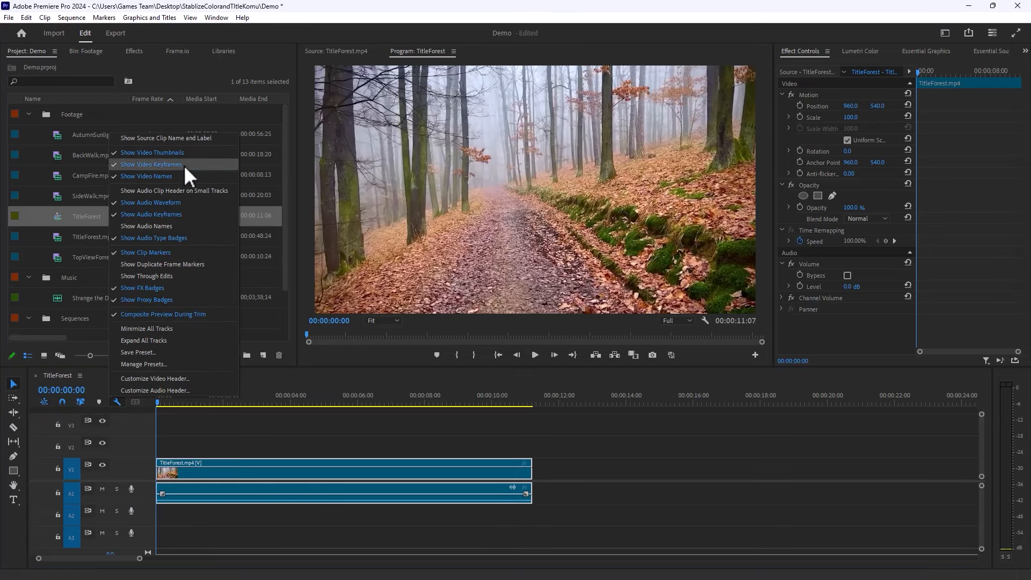
{"action": "left_click", "coordinate": [185, 433]}
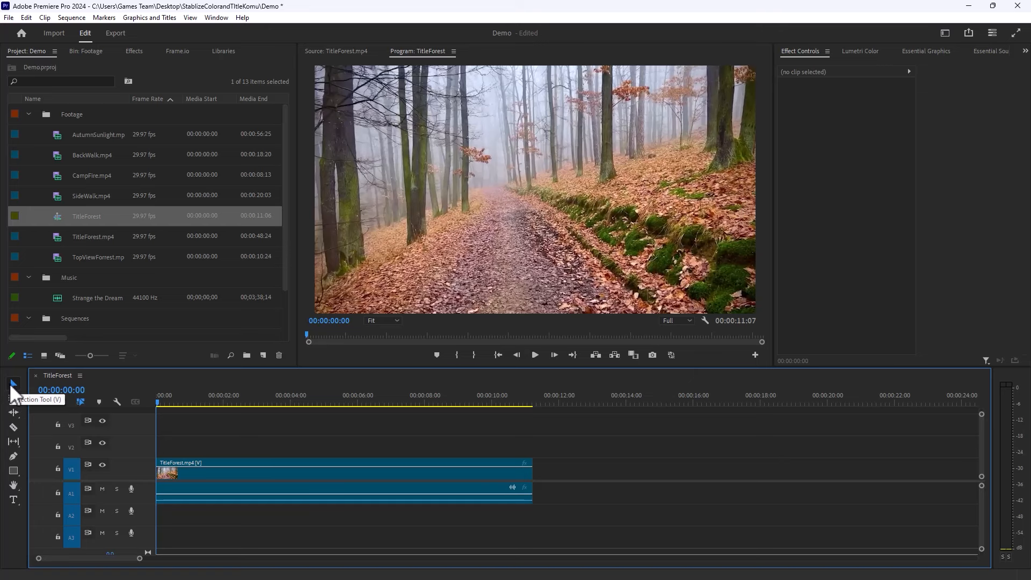
{"action": "left_click", "coordinate": [13, 398]}
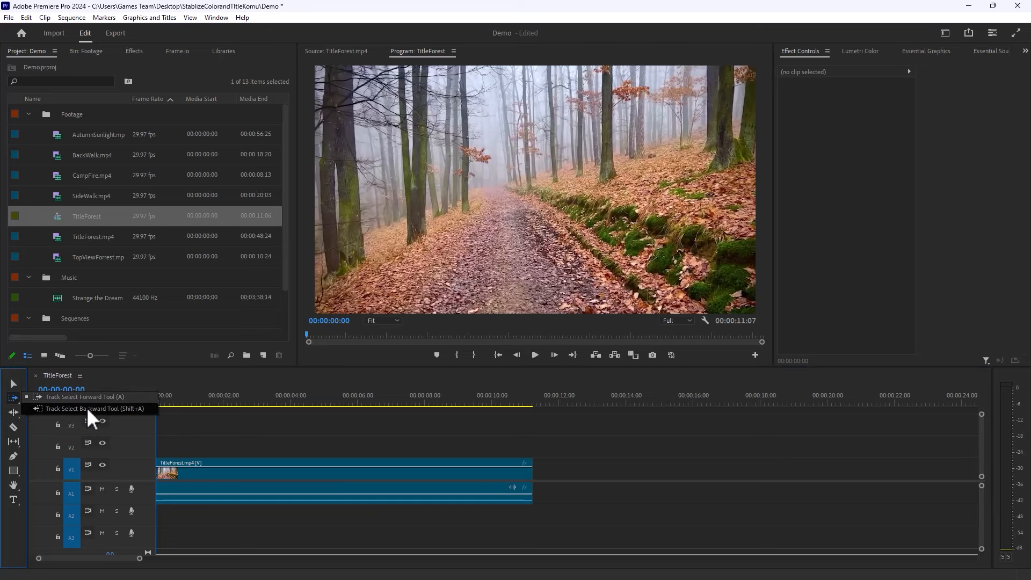
{"action": "left_click", "coordinate": [11, 411]}
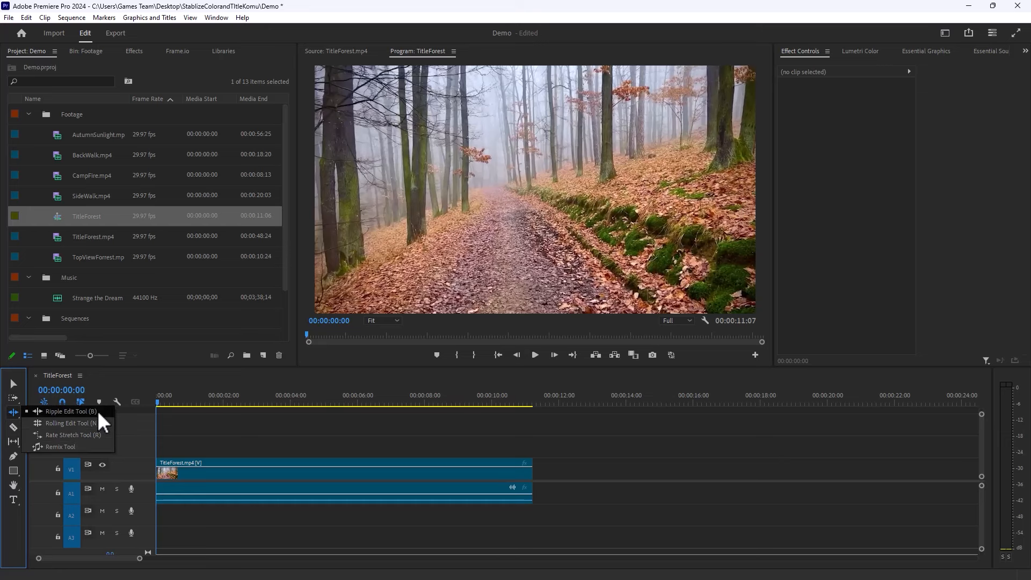
Step: Try splitting the sequence's forest clip at about 5 seconds and deleting its second part, and undo both edits
{"action": "left_click", "coordinate": [15, 432]}
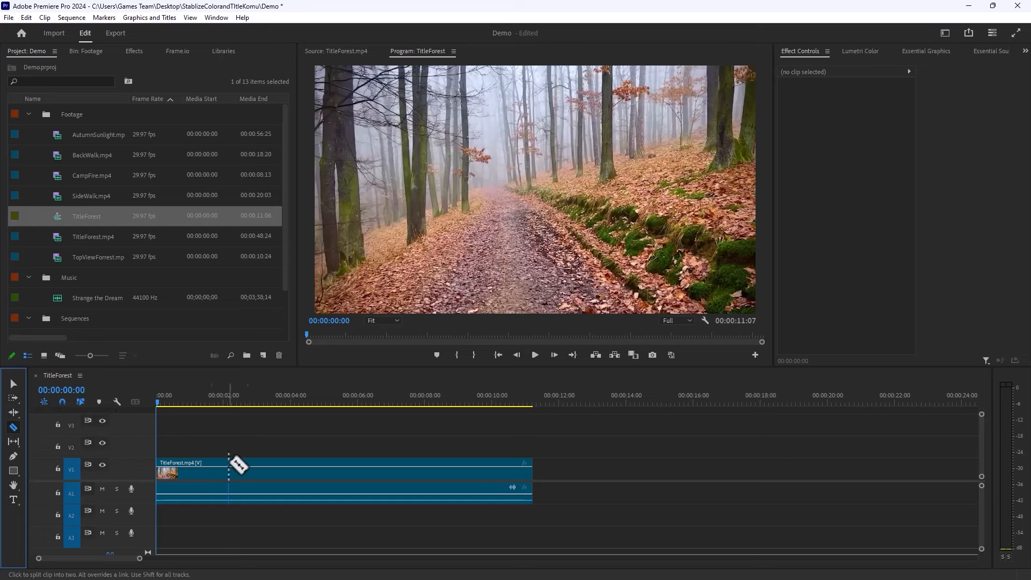
{"action": "left_click", "coordinate": [334, 480]}
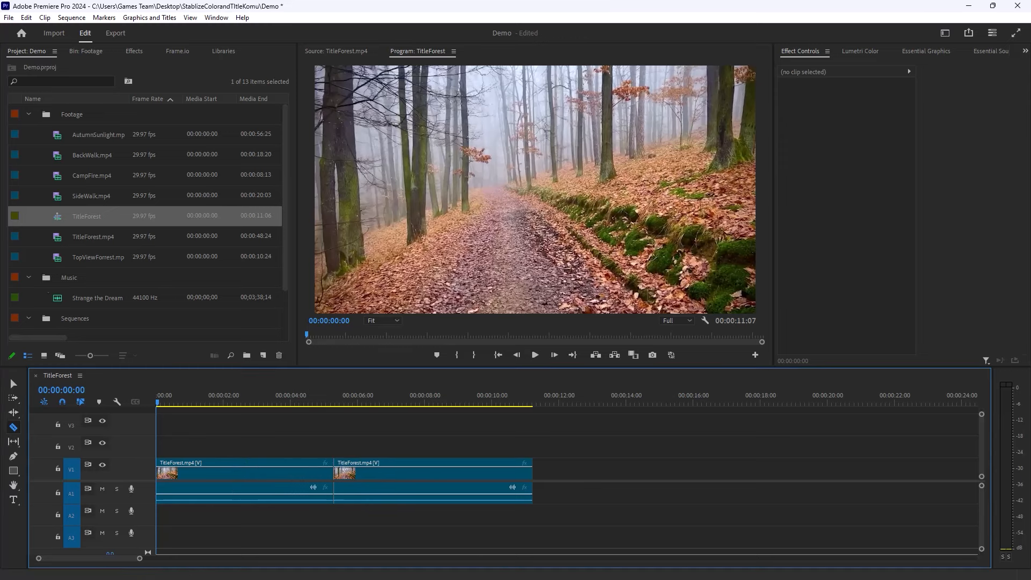
{"action": "left_click", "coordinate": [14, 383]}
{"action": "left_click_drag", "start_coordinate": [368, 471], "coordinate": [392, 470]}
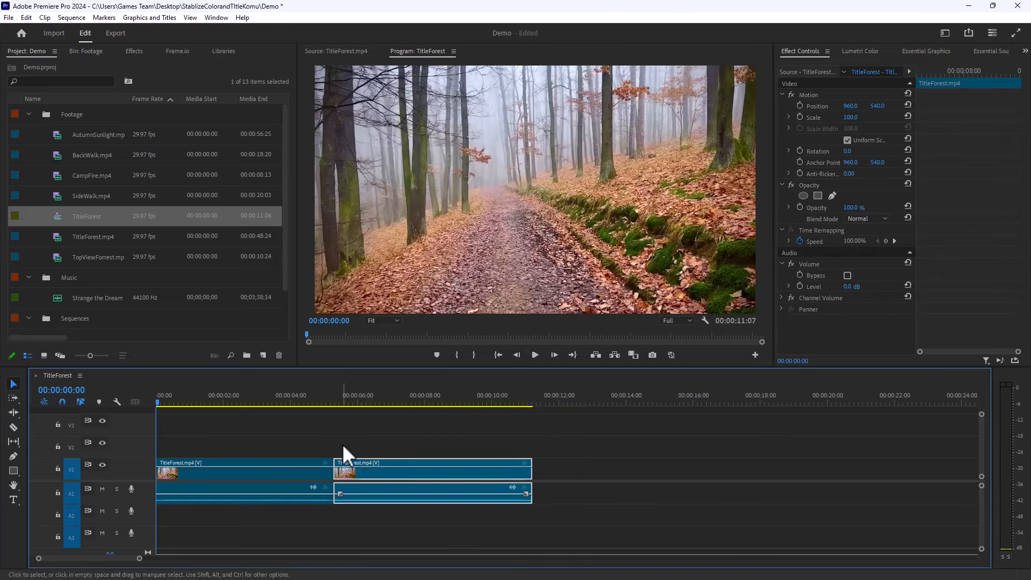
{"action": "key", "text": "Delete"}
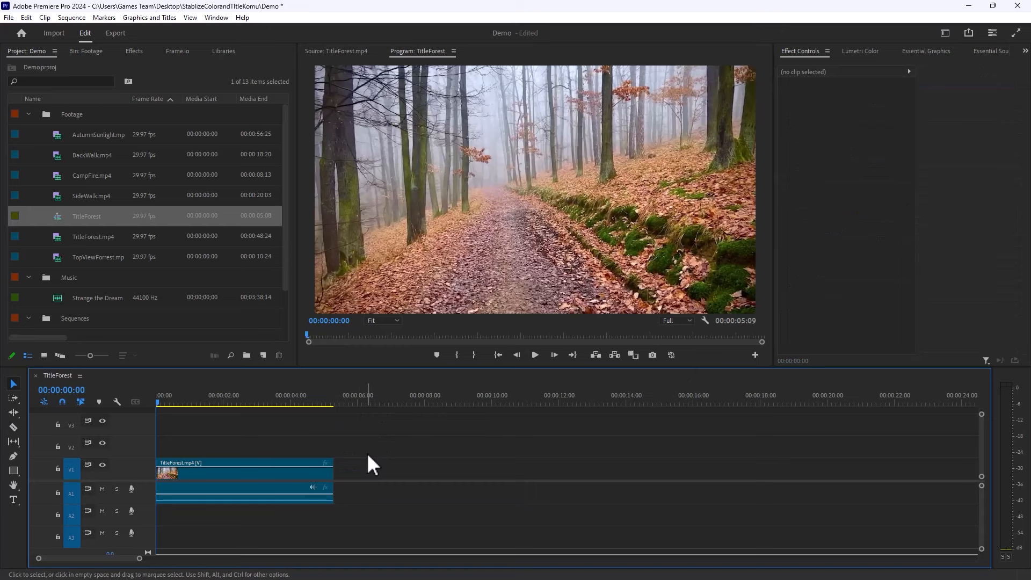
{"action": "key", "text": "ctrl+z"}
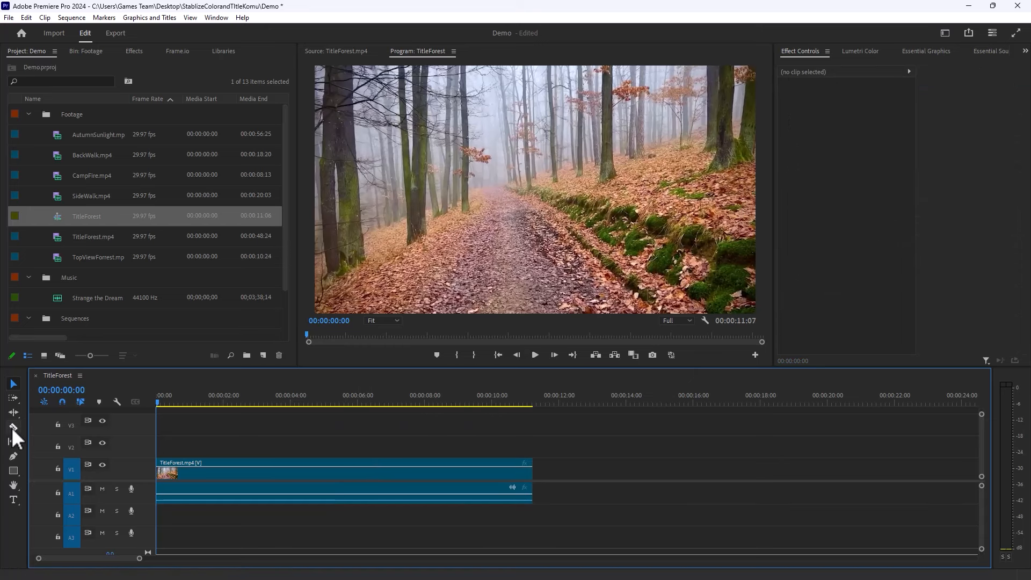
{"action": "left_click", "coordinate": [11, 441]}
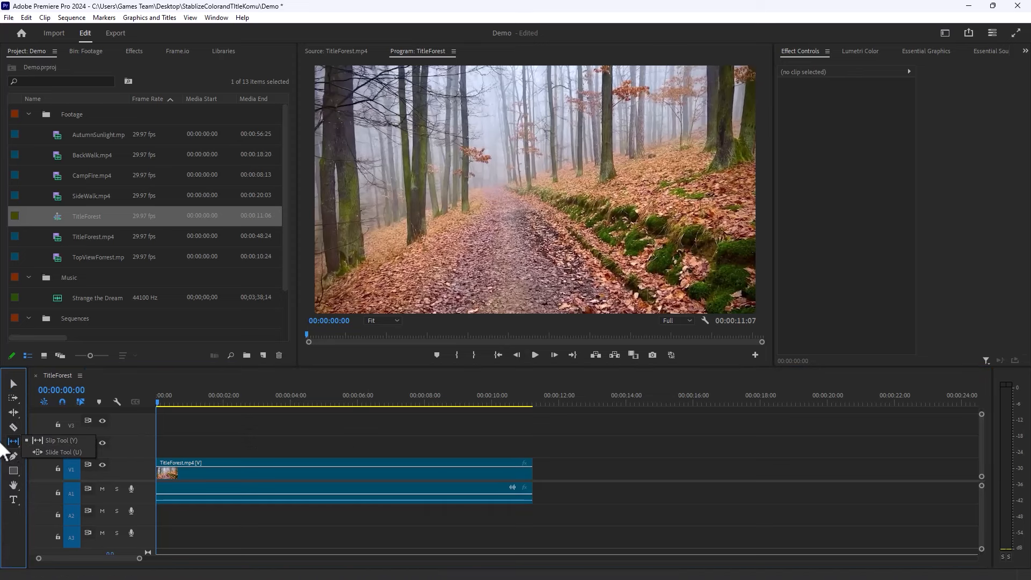
{"action": "left_click", "coordinate": [13, 456]}
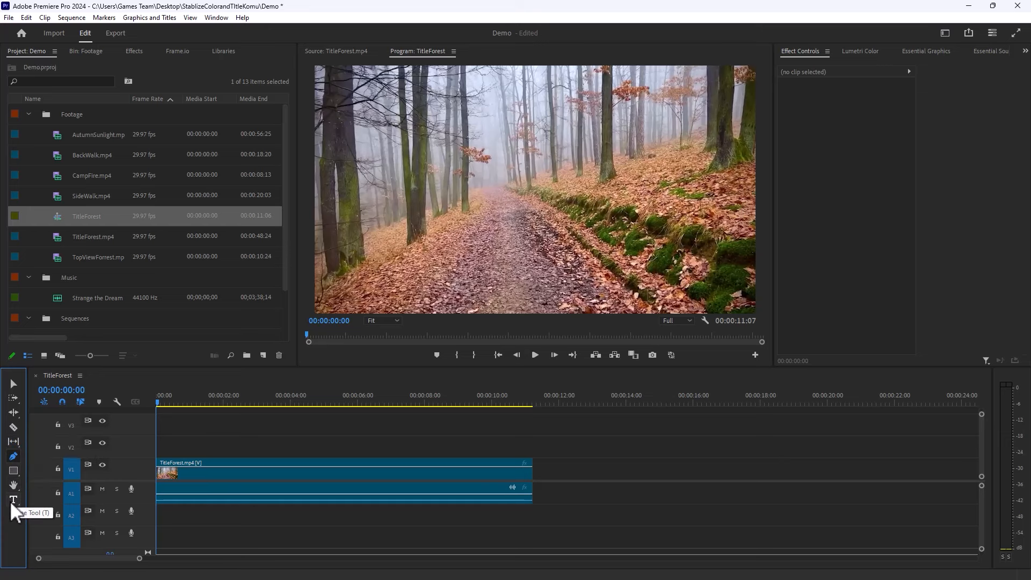
{"action": "left_click", "coordinate": [11, 501]}
{"action": "left_click", "coordinate": [14, 470]}
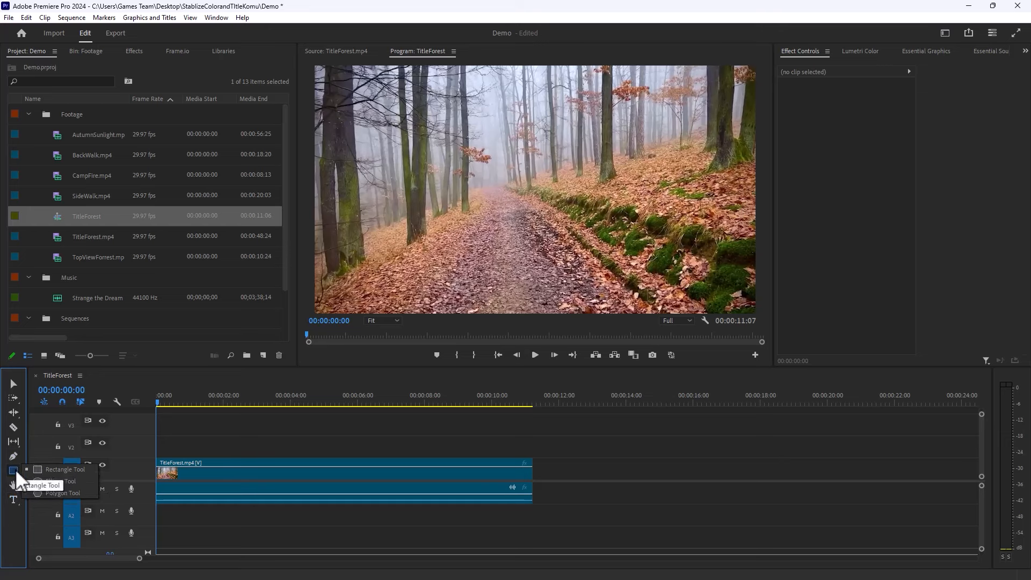
{"action": "left_click", "coordinate": [14, 485]}
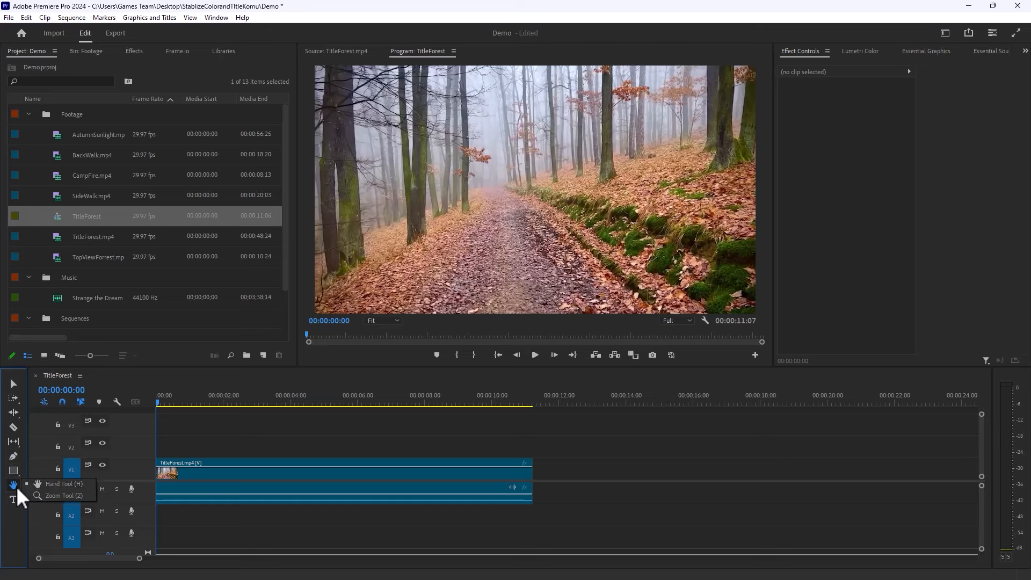
{"action": "left_click", "coordinate": [14, 485]}
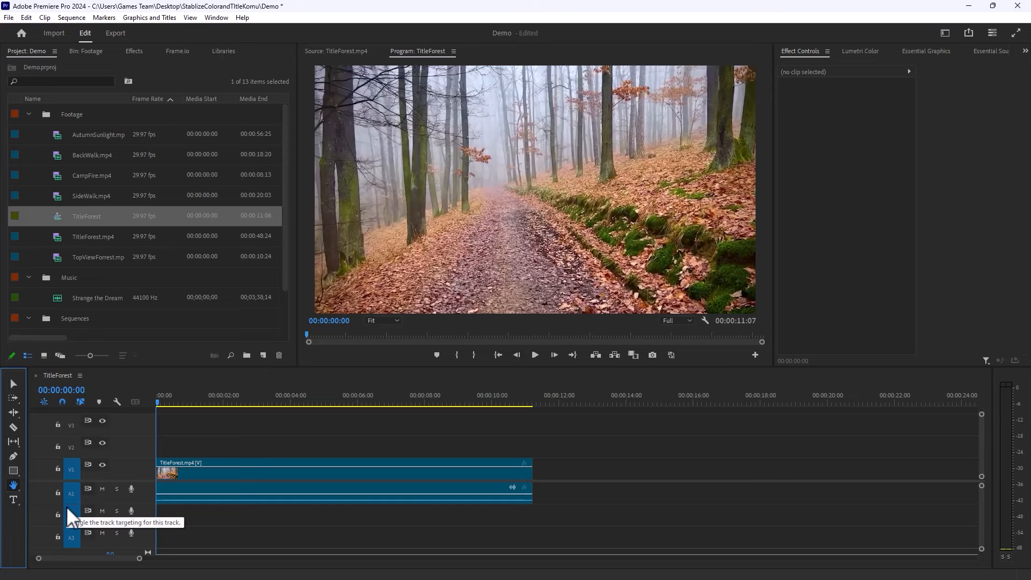
Step: Trim the end of the TitleForest.mp4 clip in the sequence to a duration of about 10 seconds
{"action": "left_click", "coordinate": [15, 387]}
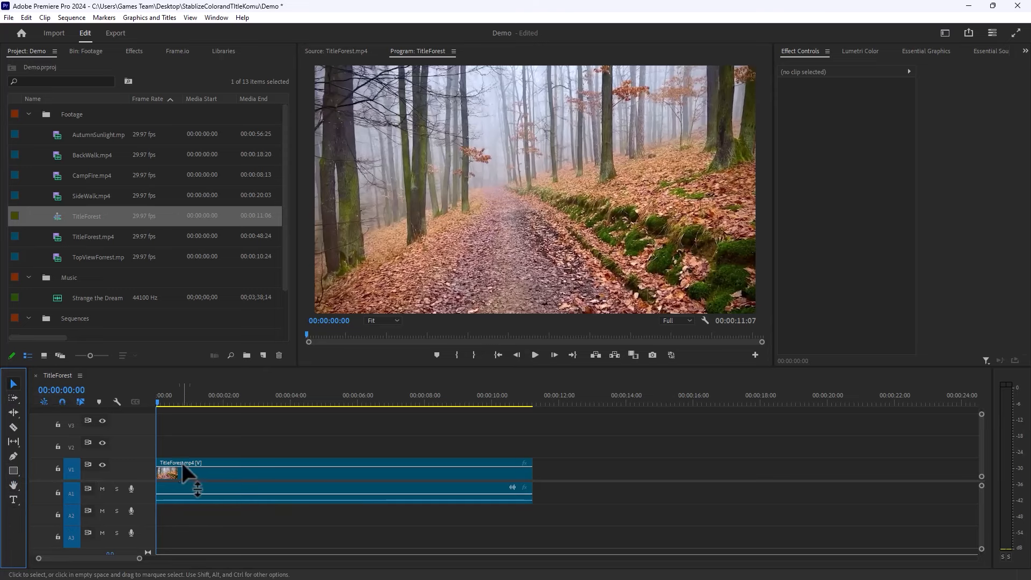
{"action": "left_click", "coordinate": [490, 399]}
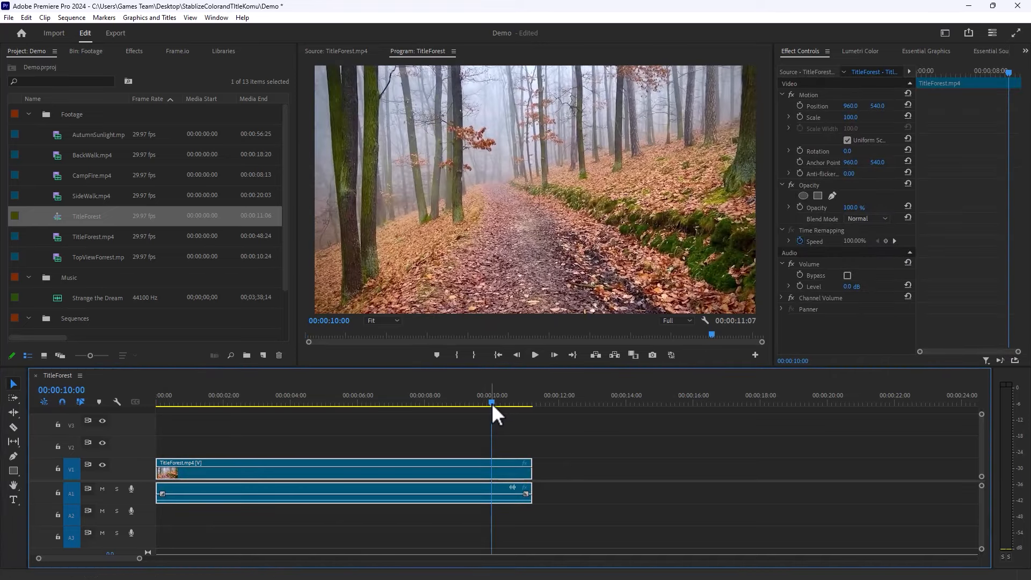
{"action": "left_click_drag", "start_coordinate": [546, 400], "coordinate": [535, 402]}
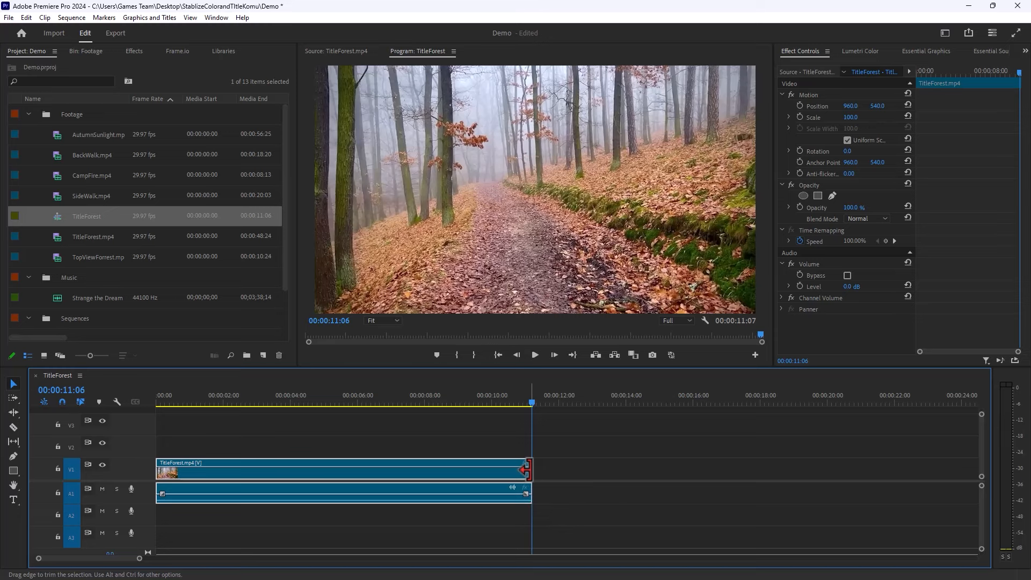
{"action": "left_click_drag", "start_coordinate": [526, 470], "coordinate": [486, 469]}
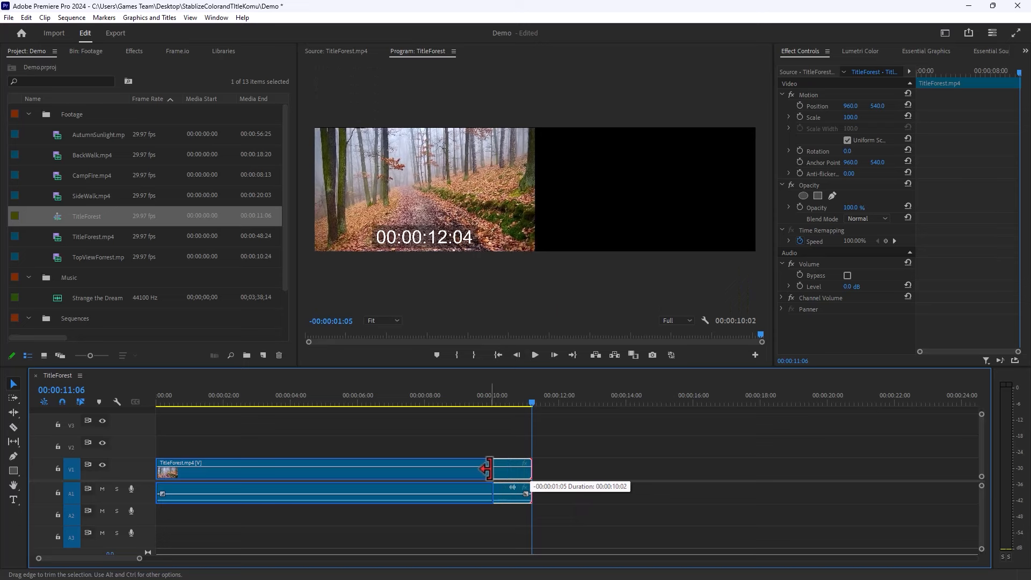
{"action": "left_click_drag", "start_coordinate": [486, 469], "coordinate": [484, 468]}
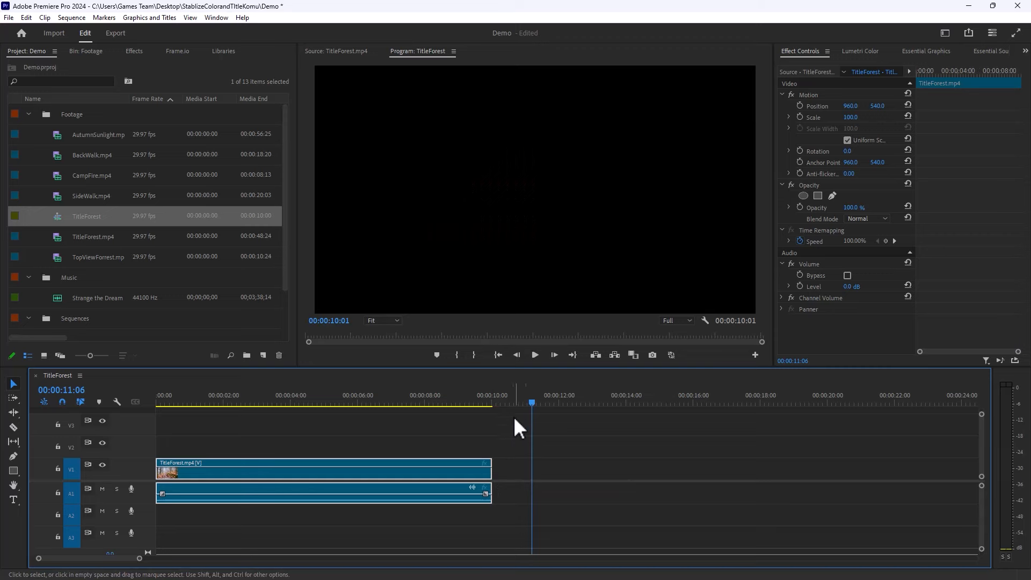
{"action": "left_click", "coordinate": [582, 481]}
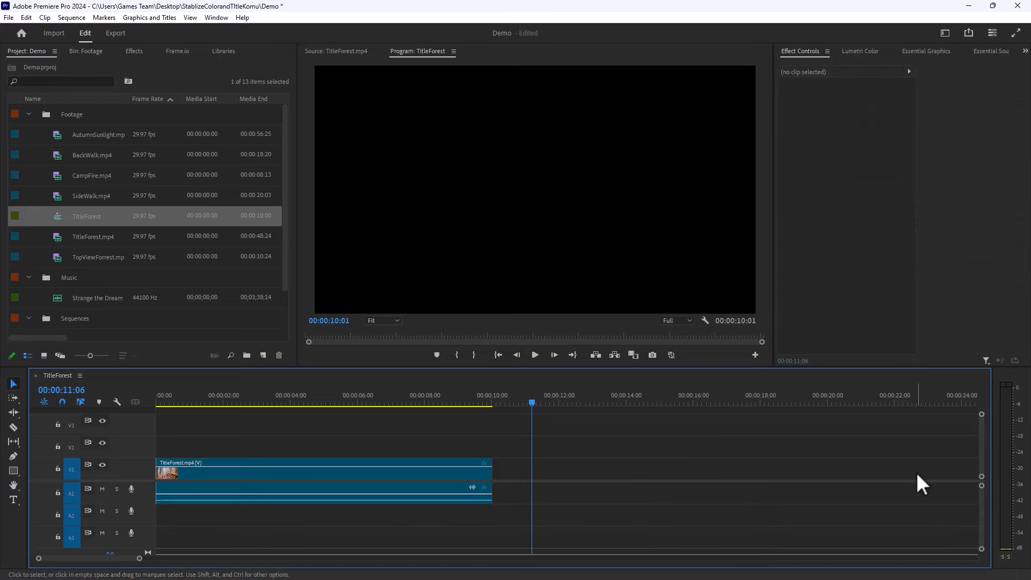
Step: Select the trimmed TitleForest.mp4 clip and return the playhead to the start of the sequence
{"action": "left_click", "coordinate": [237, 472]}
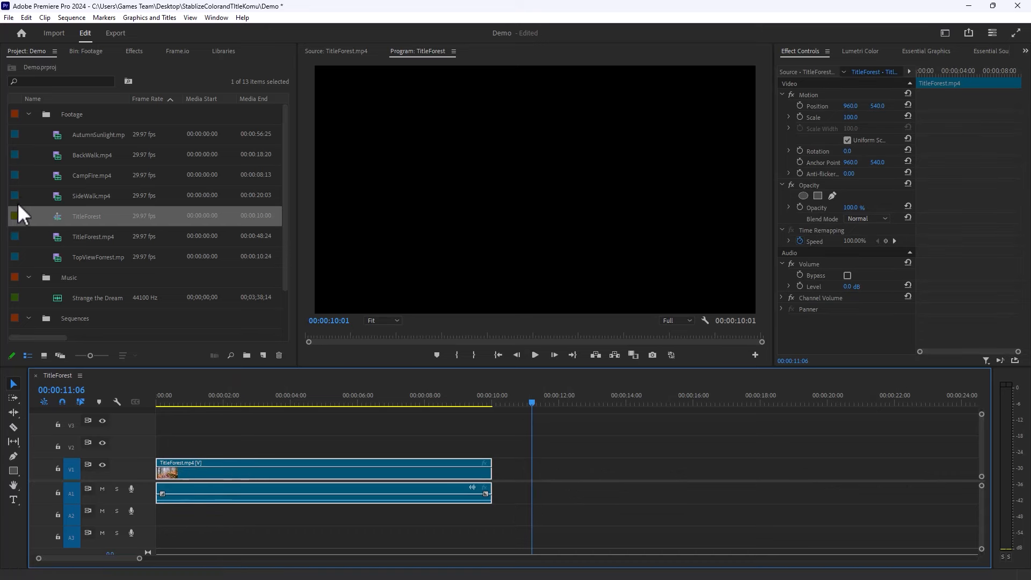
{"action": "left_click", "coordinate": [40, 201]}
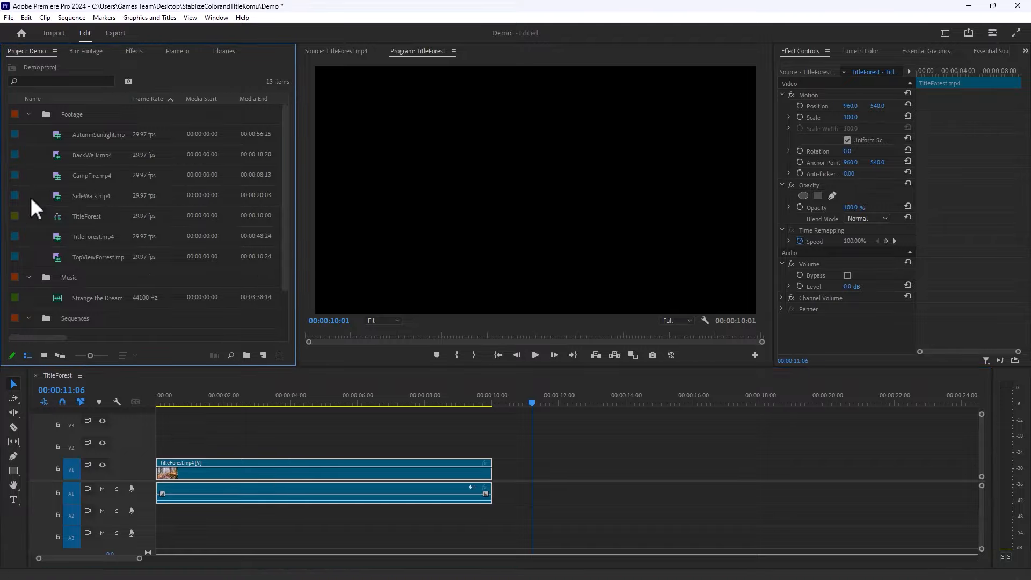
{"action": "left_click", "coordinate": [253, 454]}
{"action": "left_click", "coordinate": [263, 478]}
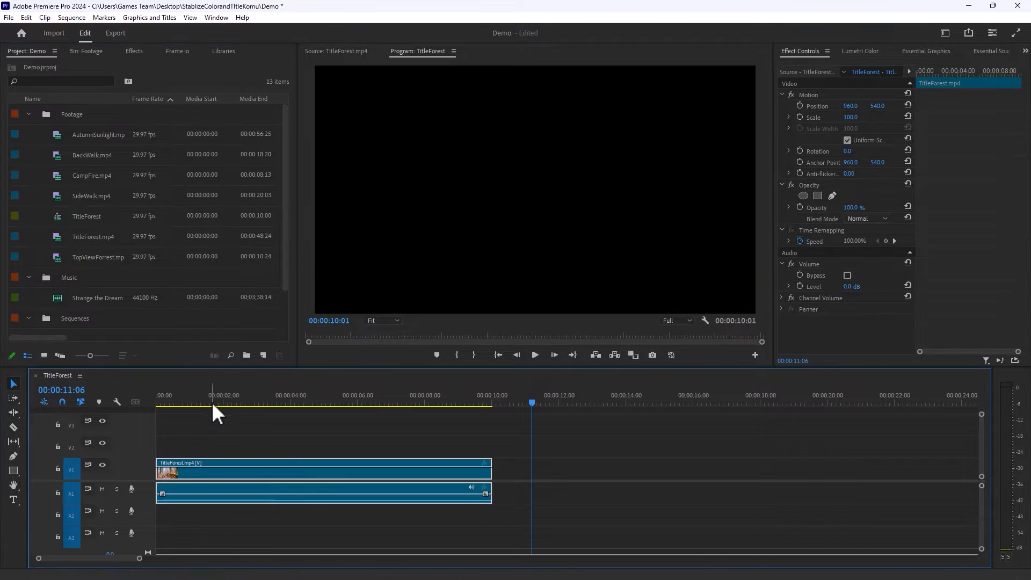
{"action": "left_click_drag", "start_coordinate": [212, 402], "coordinate": [77, 404]}
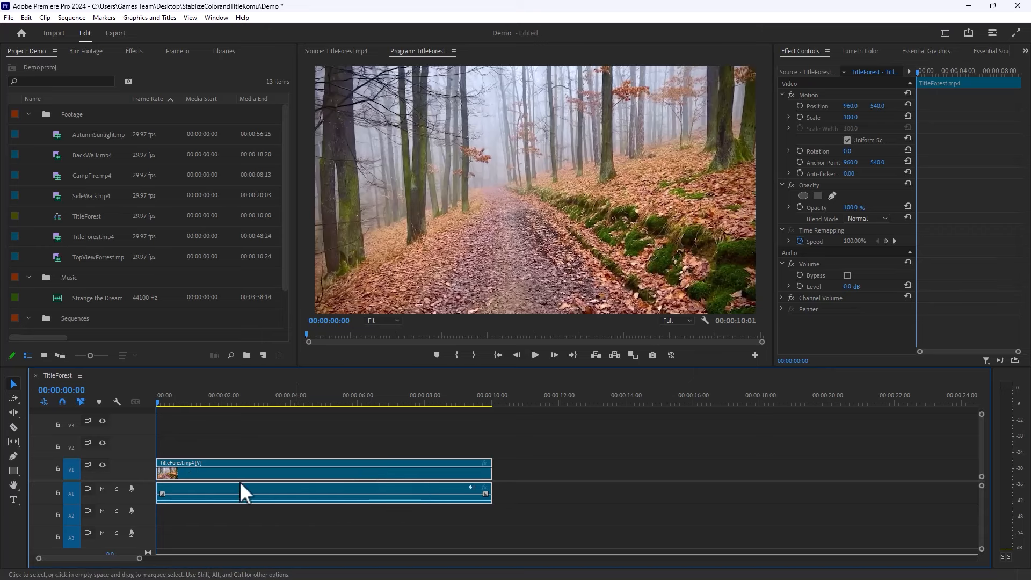
Step: Unlink the TitleForest.mp4 clip's audio from its video, delete the audio and keep the playhead at the sequence start
{"action": "right_click", "coordinate": [282, 486]}
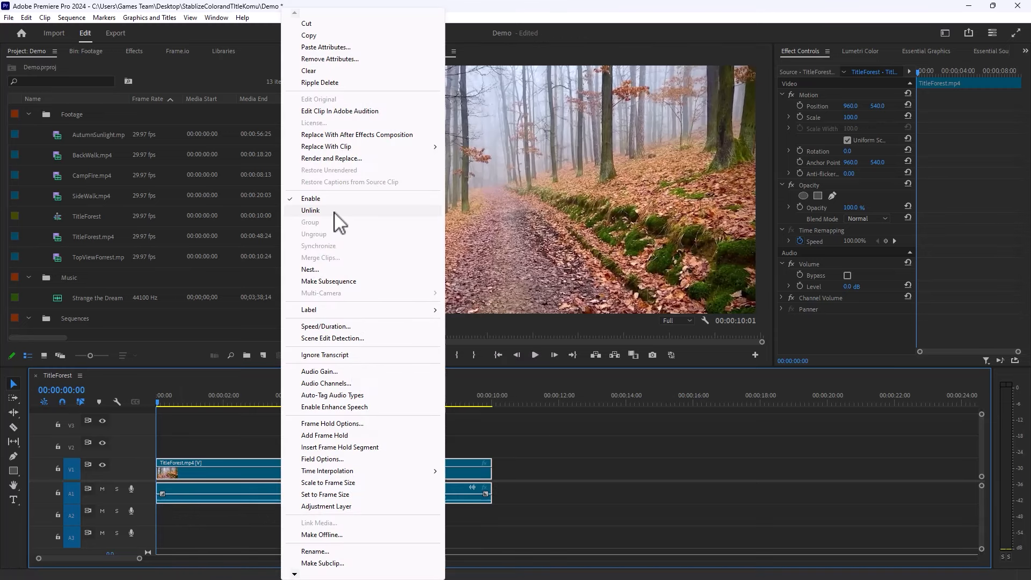
{"action": "left_click", "coordinate": [334, 212]}
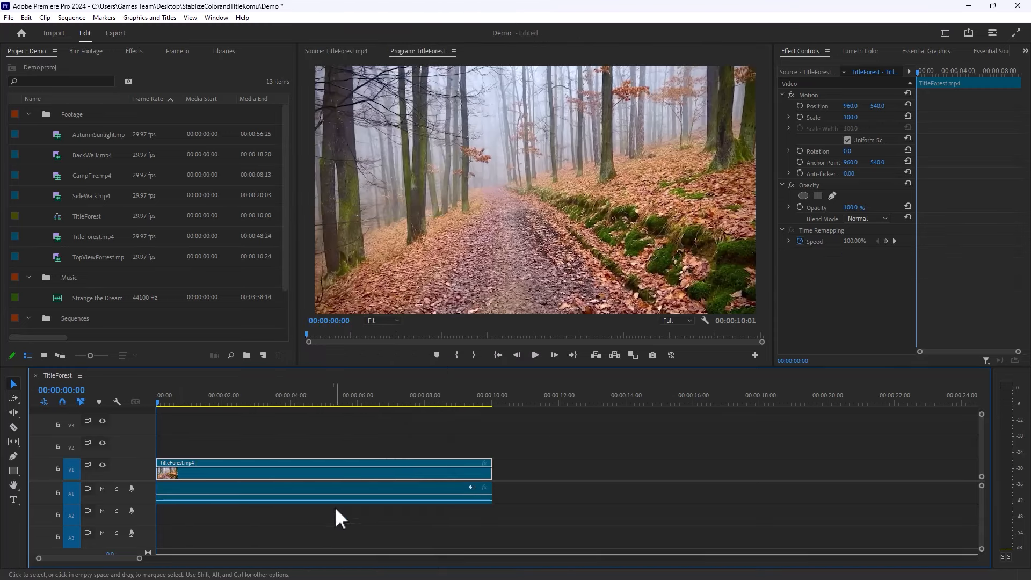
{"action": "left_click", "coordinate": [301, 492]}
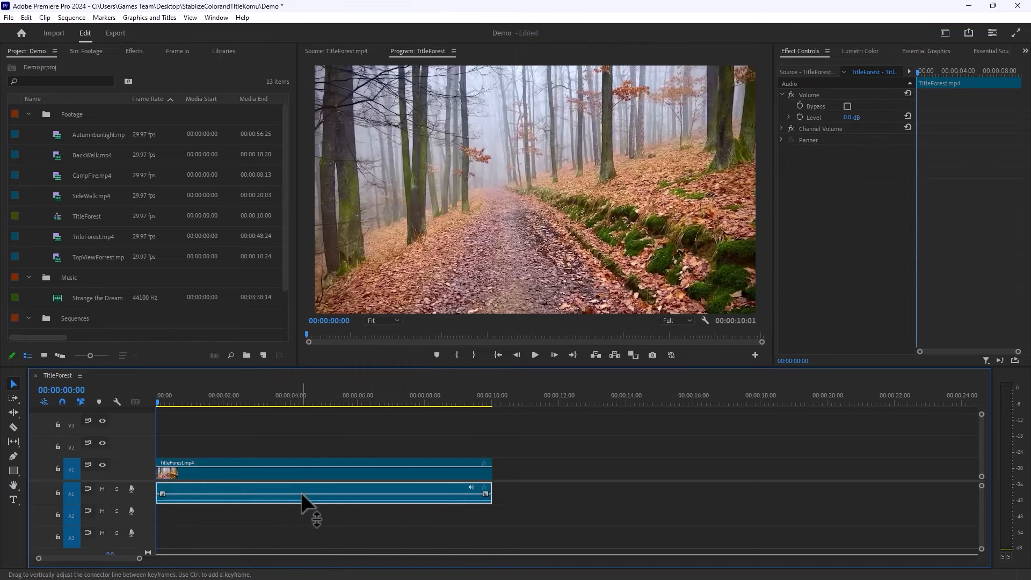
{"action": "key", "text": "Delete"}
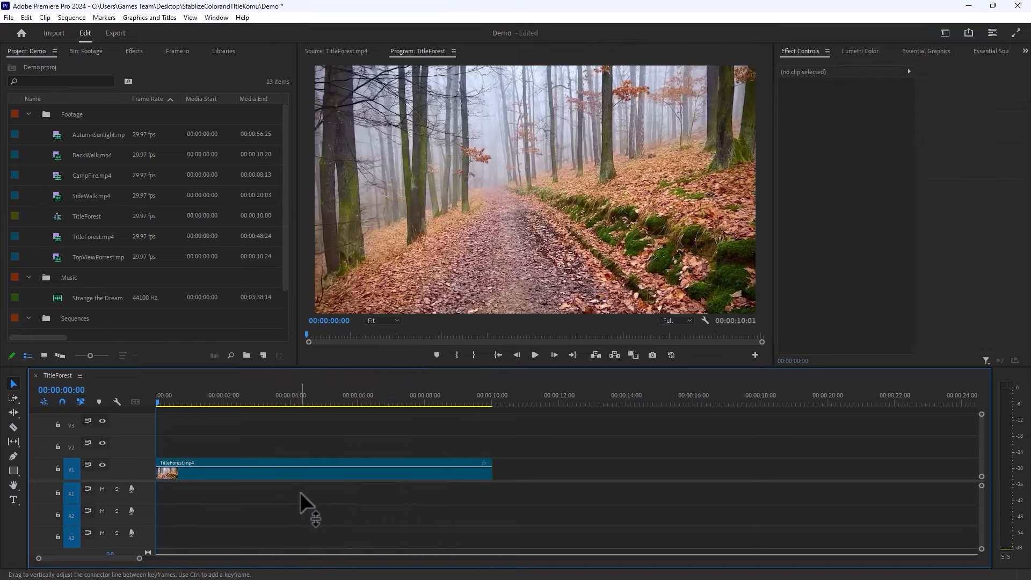
{"action": "left_click_drag", "start_coordinate": [170, 400], "coordinate": [113, 404]}
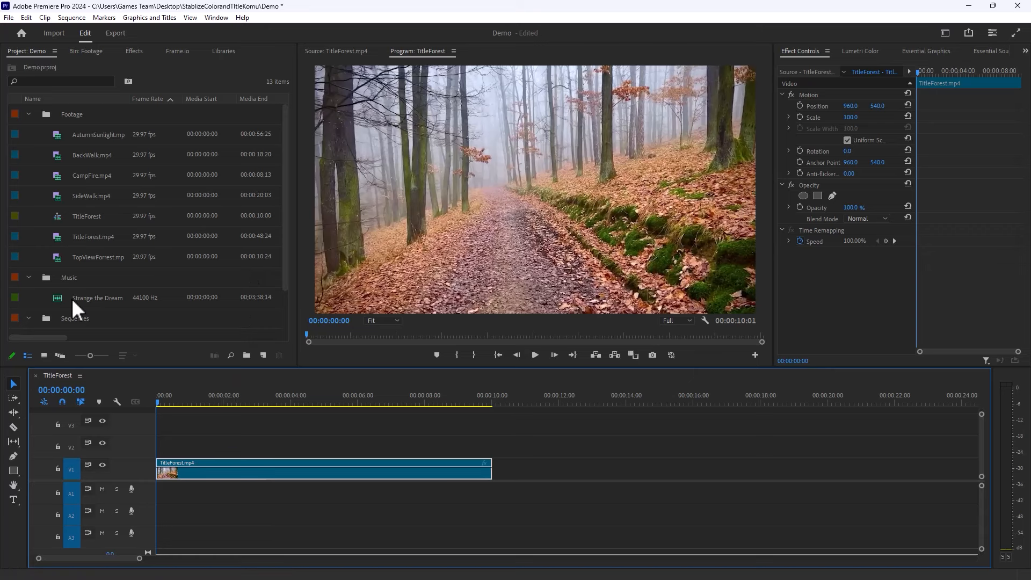
Step: Place the Woods.mp3 voiceover on audio track A1, starting about 7.6 seconds into the sequence
{"action": "scroll", "coordinate": [123, 298], "scroll_direction": "down", "scroll_amount": 2}
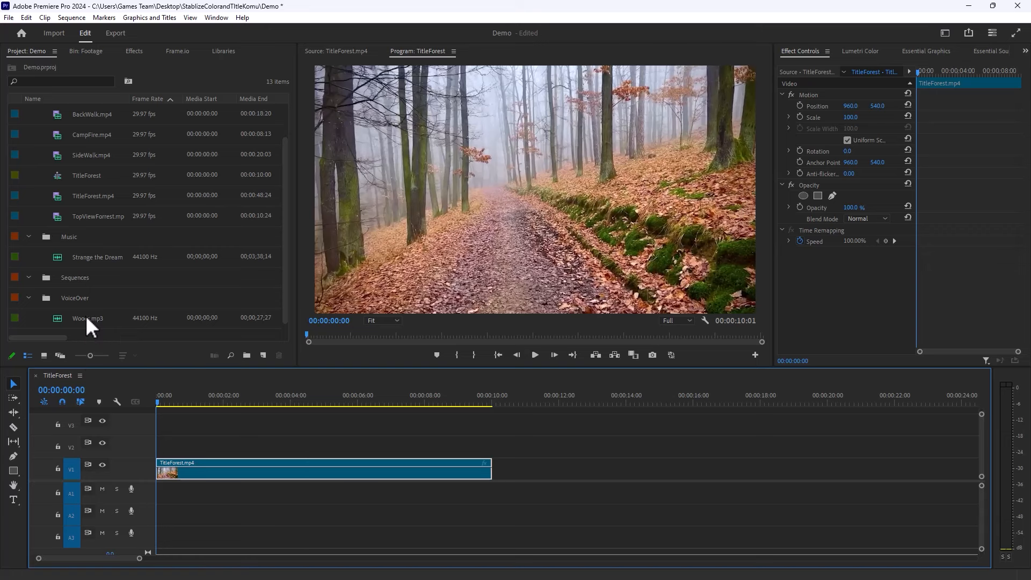
{"action": "left_click_drag", "start_coordinate": [85, 314], "coordinate": [412, 500]}
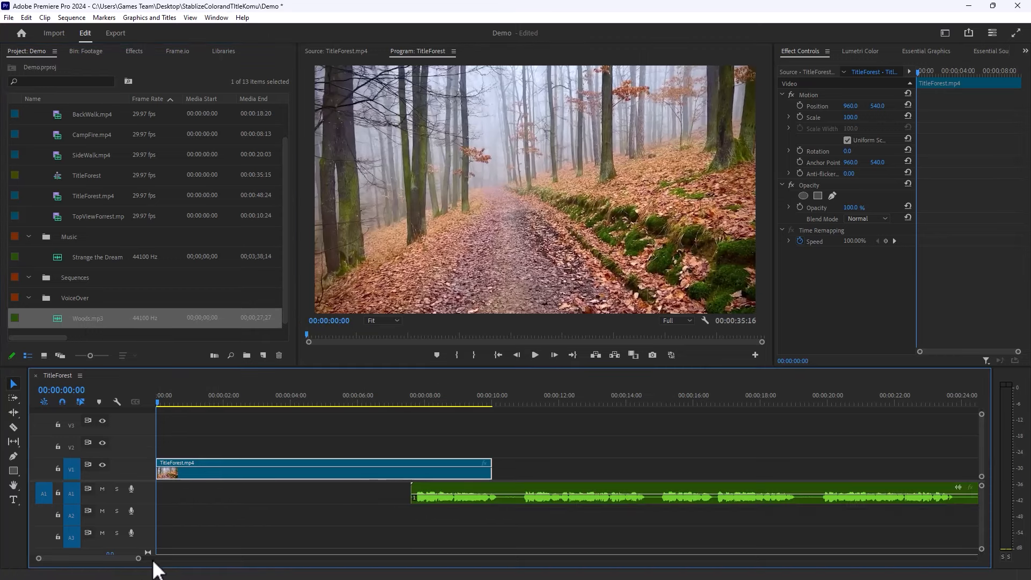
{"action": "left_click_drag", "start_coordinate": [139, 560], "coordinate": [272, 562]}
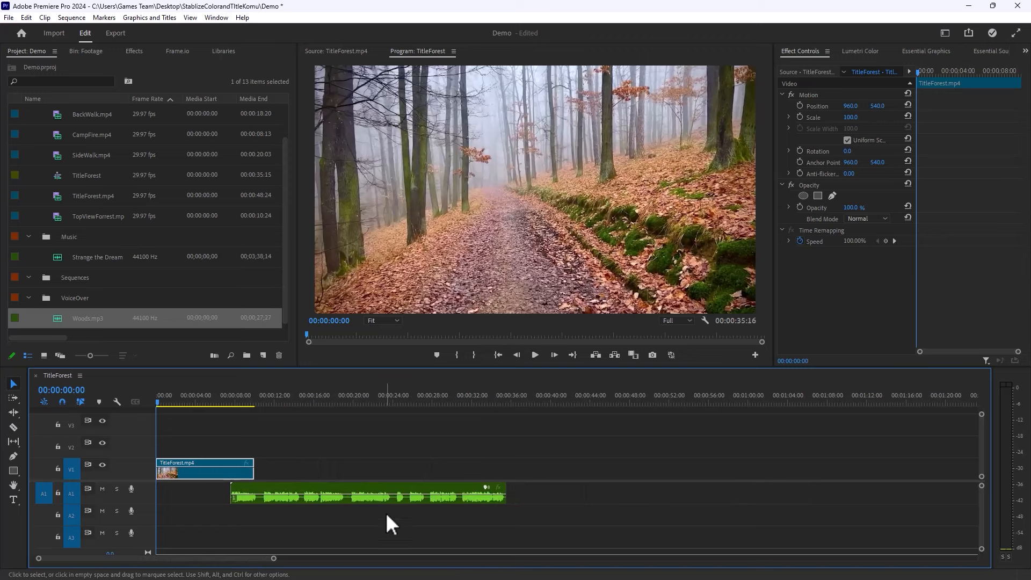
Step: Play back parts of the Woods.mp3 voiceover, then position the playhead at its end, at about 35 seconds
{"action": "left_click", "coordinate": [227, 401]}
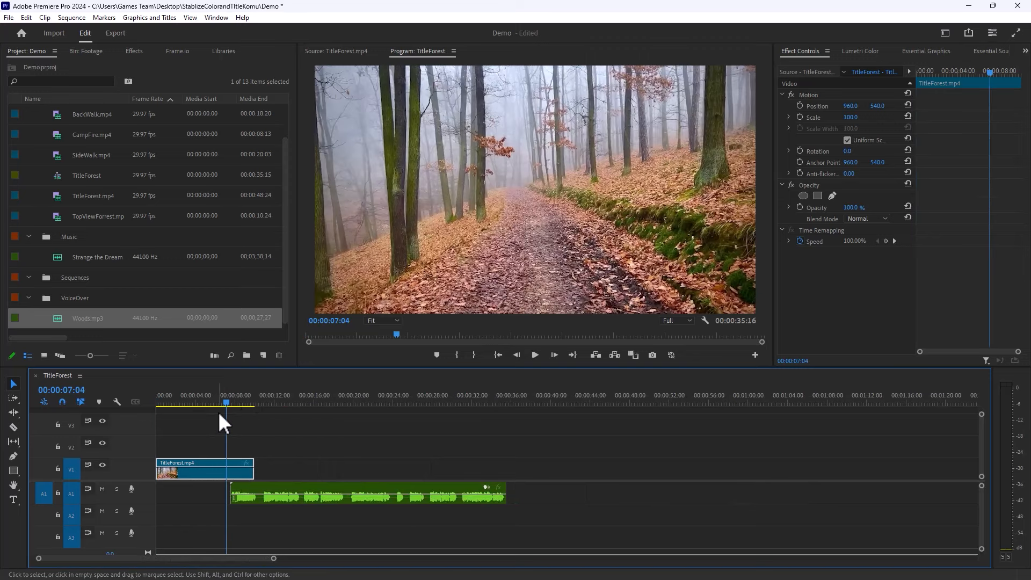
{"action": "key", "text": "space"}
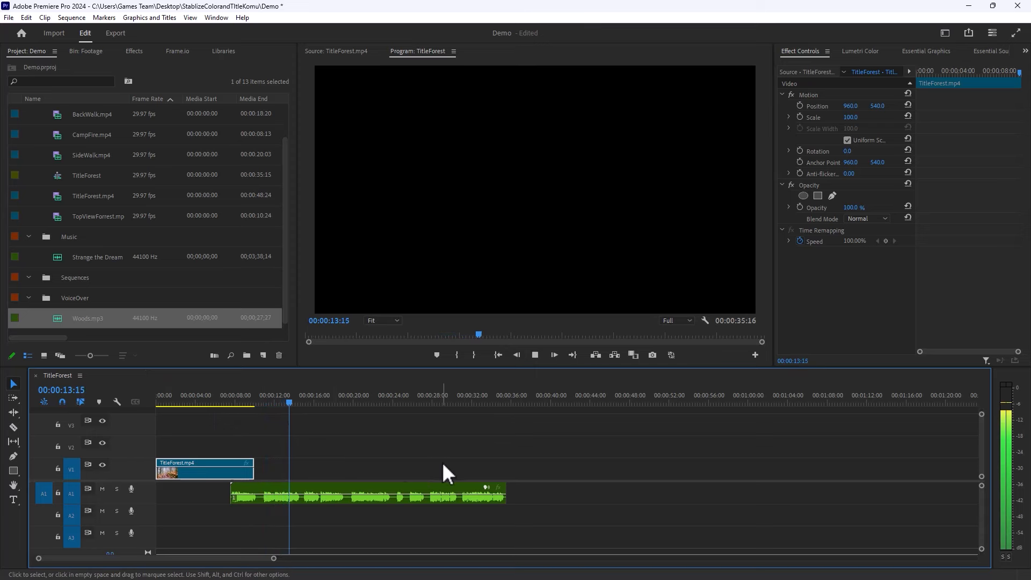
{"action": "key", "text": "space"}
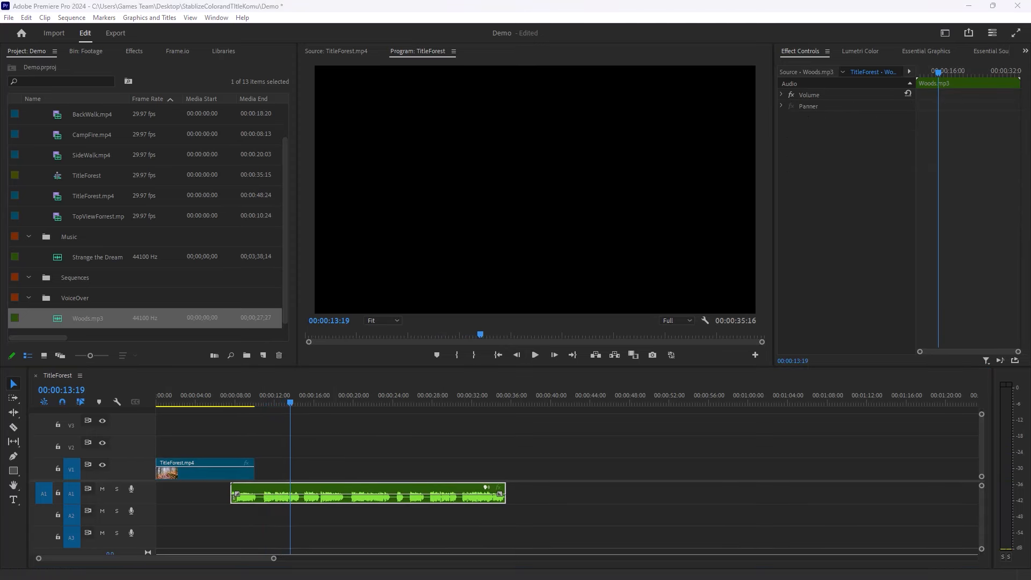
{"action": "left_click", "coordinate": [302, 397]}
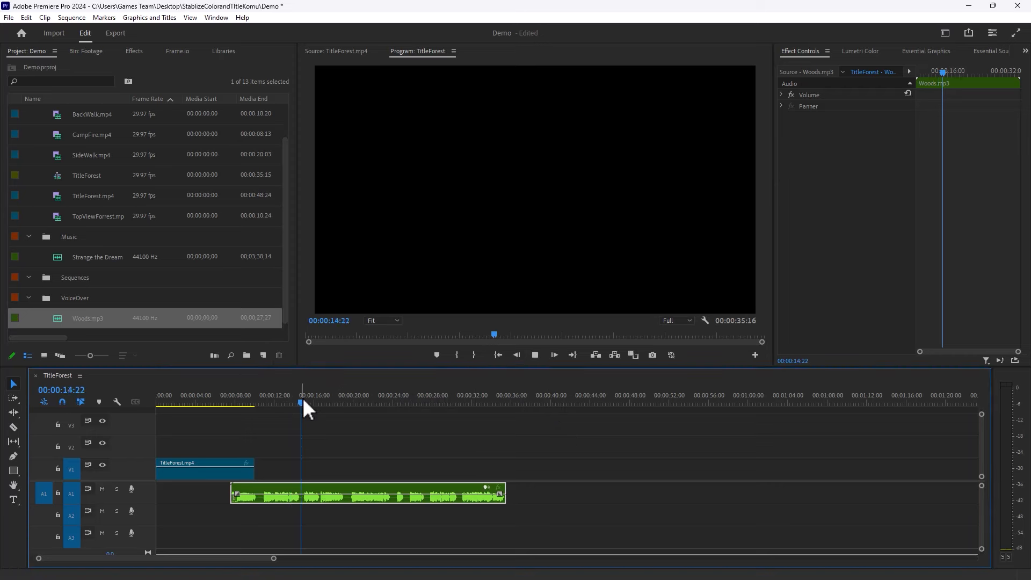
{"action": "key", "text": "space"}
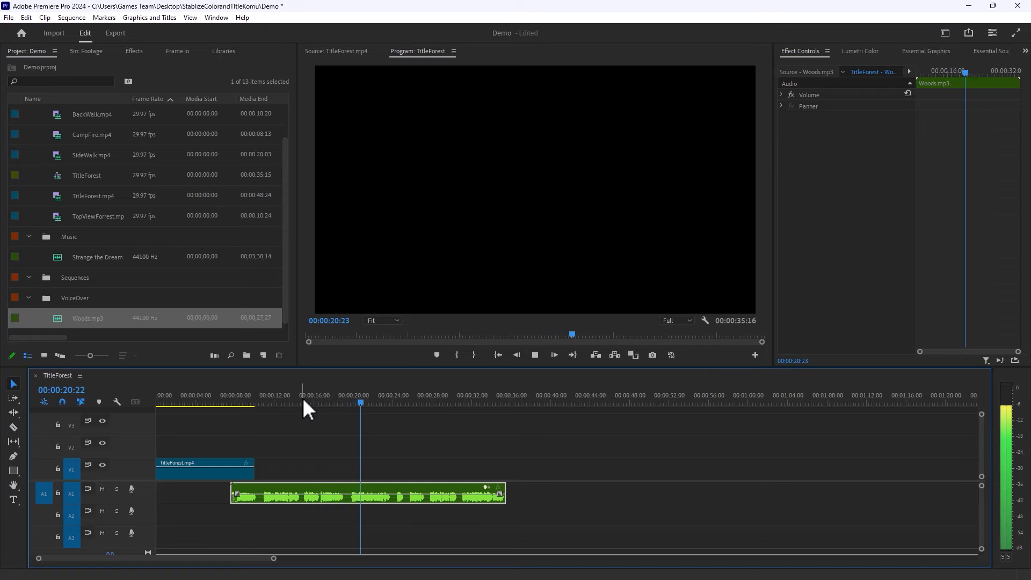
{"action": "key", "text": "space"}
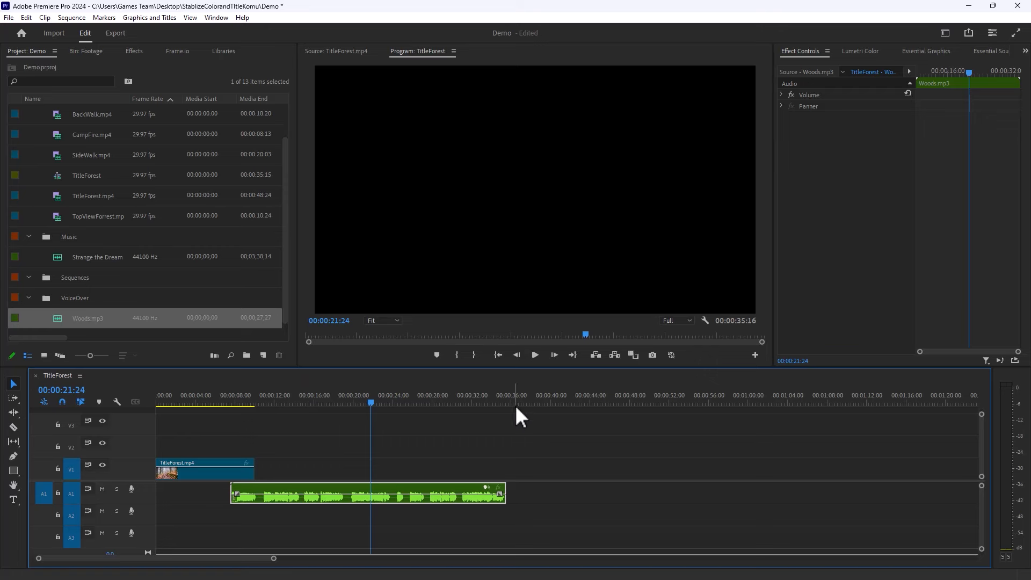
{"action": "left_click_drag", "start_coordinate": [511, 402], "coordinate": [507, 398]}
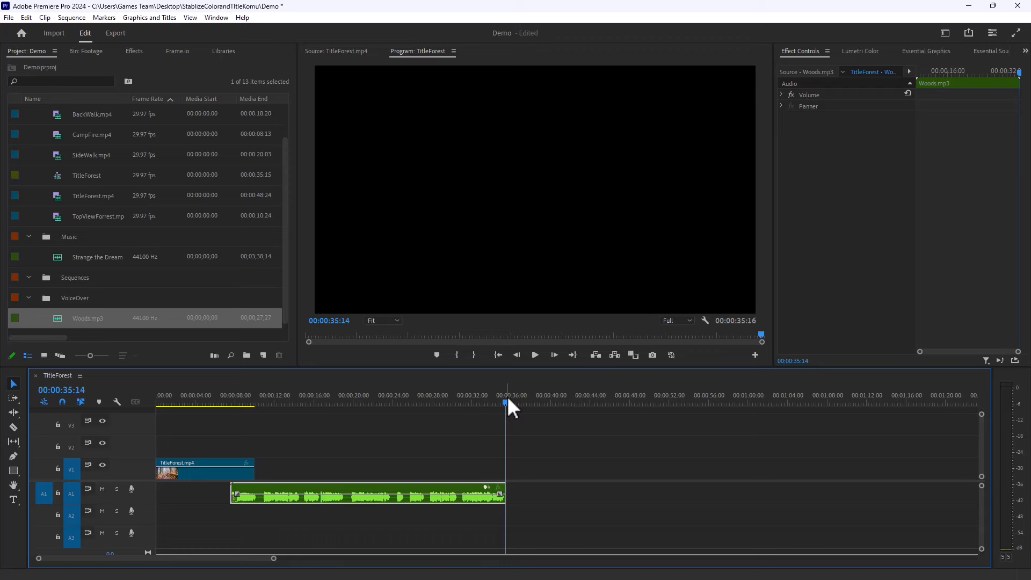
{"action": "scroll", "coordinate": [96, 150], "scroll_direction": "up", "scroll_amount": 2}
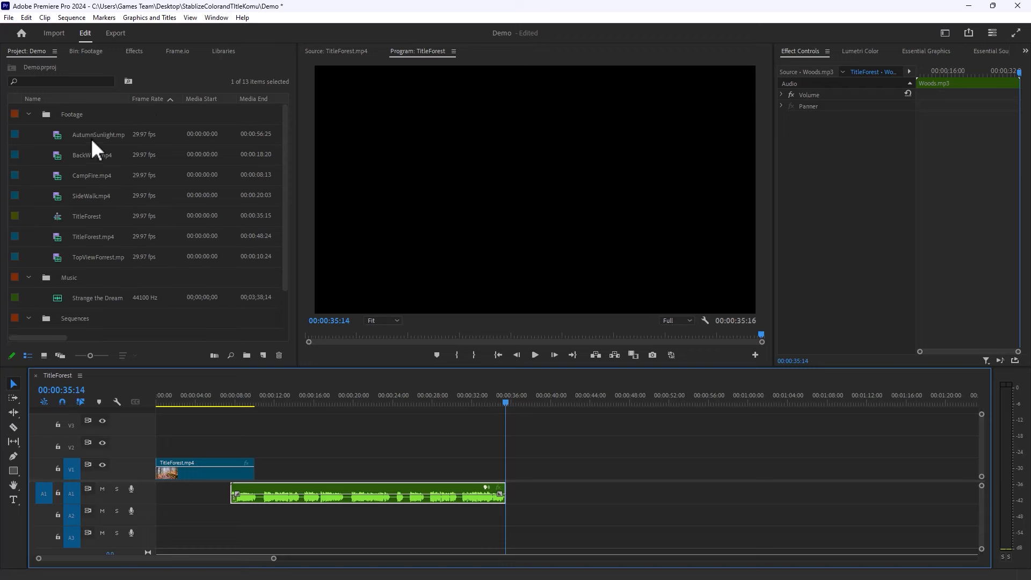
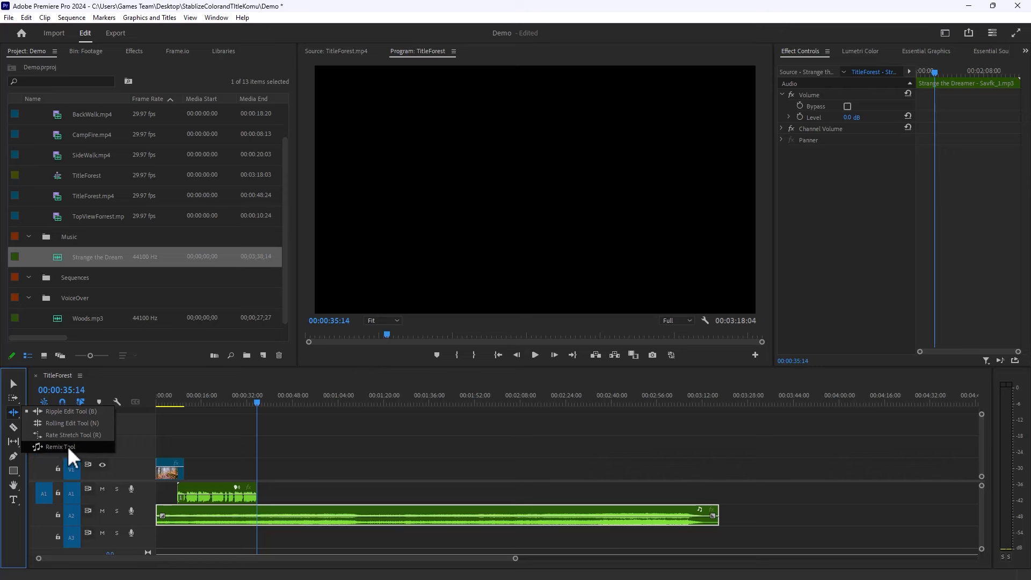
Step: Shorten the Strange the Dreamer music on track A2 with the Remix tool to a target duration of about 39 seconds
{"action": "left_click", "coordinate": [58, 447]}
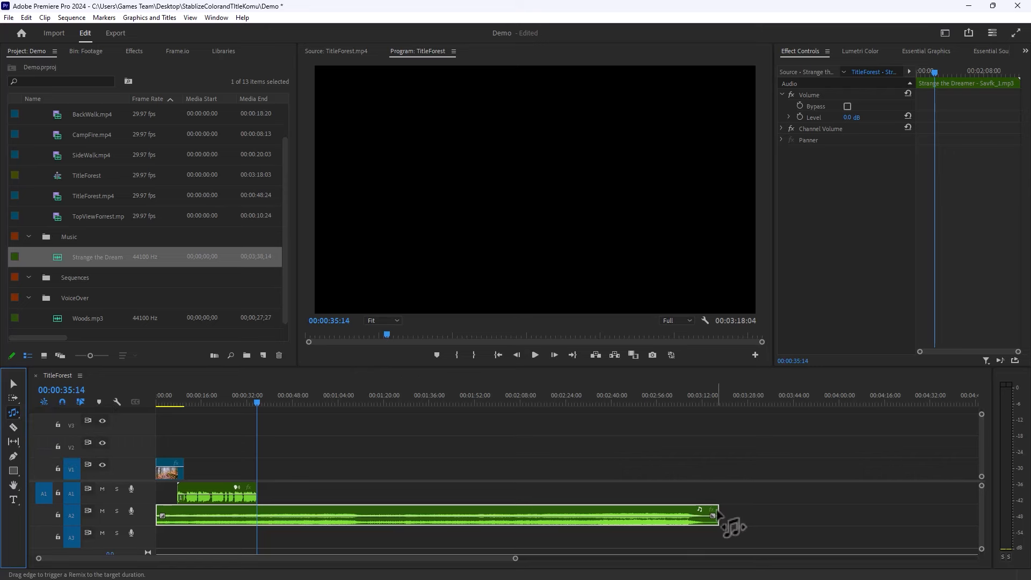
{"action": "left_click_drag", "start_coordinate": [718, 516], "coordinate": [267, 517]}
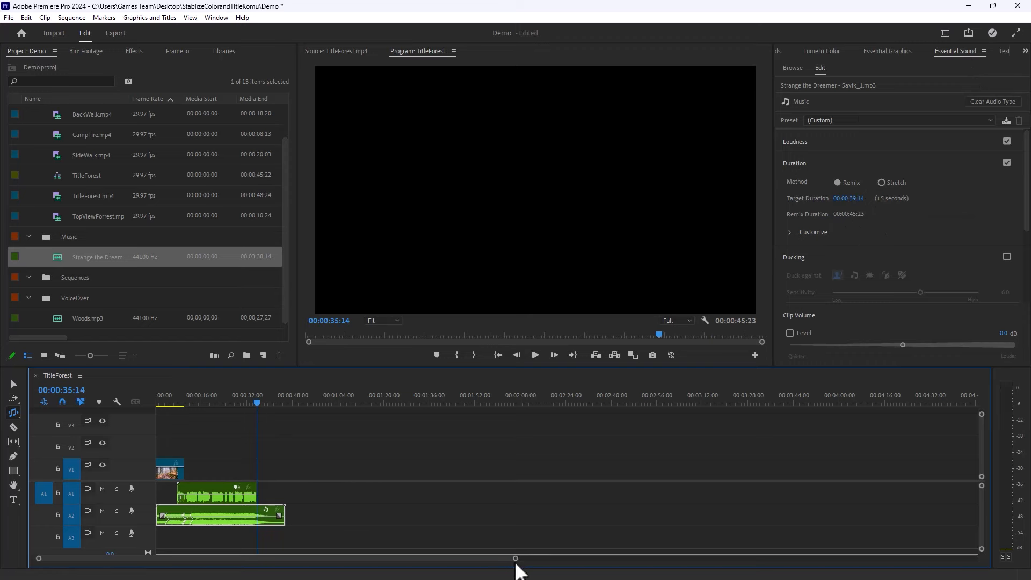
{"action": "left_click_drag", "start_coordinate": [515, 559], "coordinate": [423, 561]}
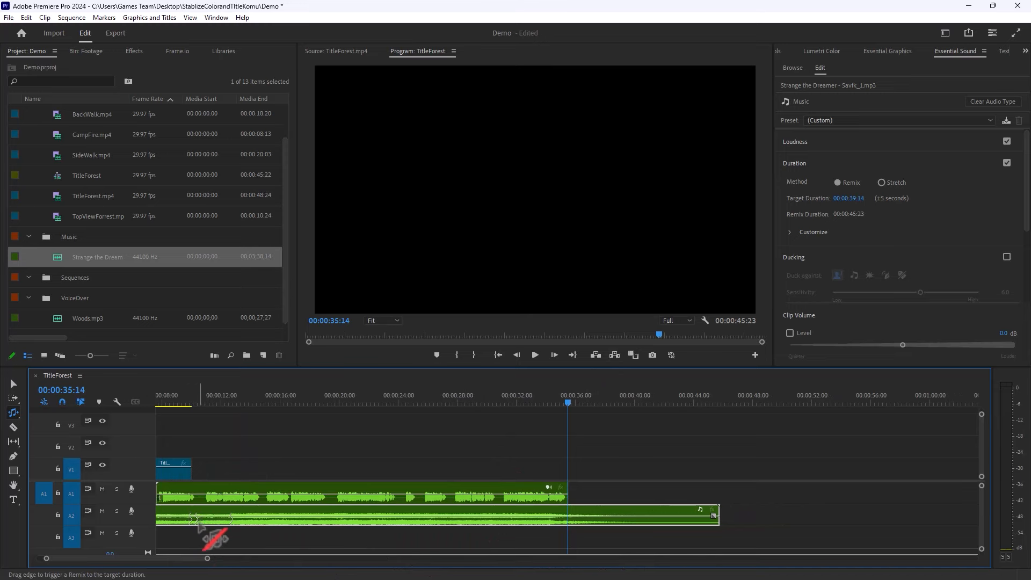
{"action": "left_click_drag", "start_coordinate": [173, 558], "coordinate": [115, 562]}
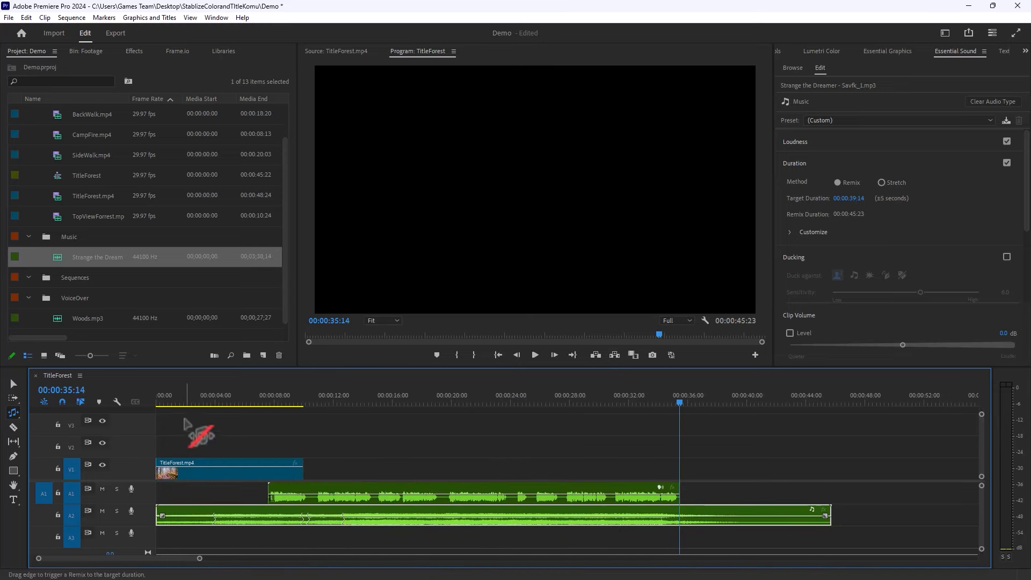
Step: Play the remixed music around the end of the voiceover to check how it finishes
{"action": "left_click", "coordinate": [150, 405]}
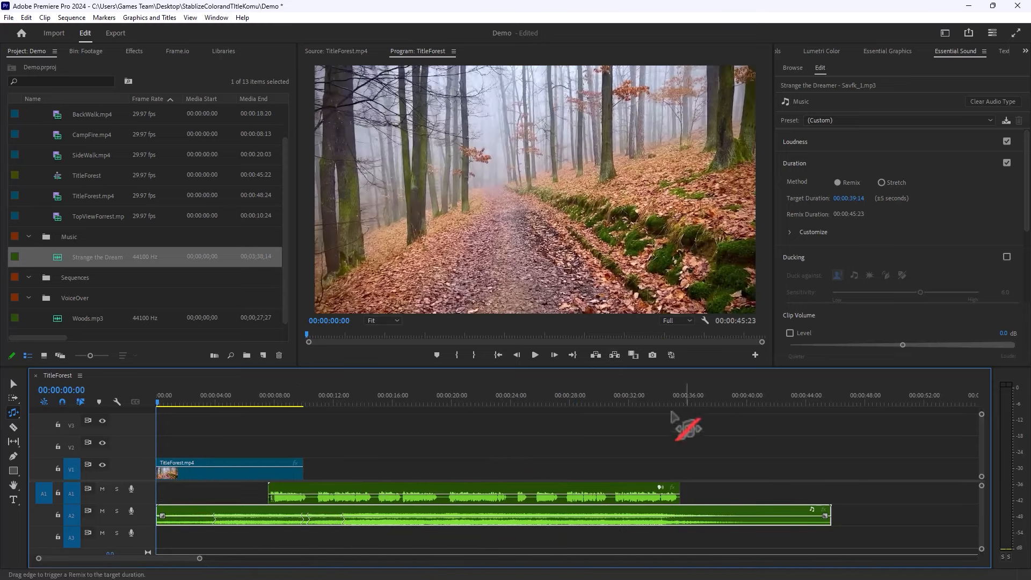
{"action": "left_click", "coordinate": [656, 400]}
{"action": "key", "text": "space"}
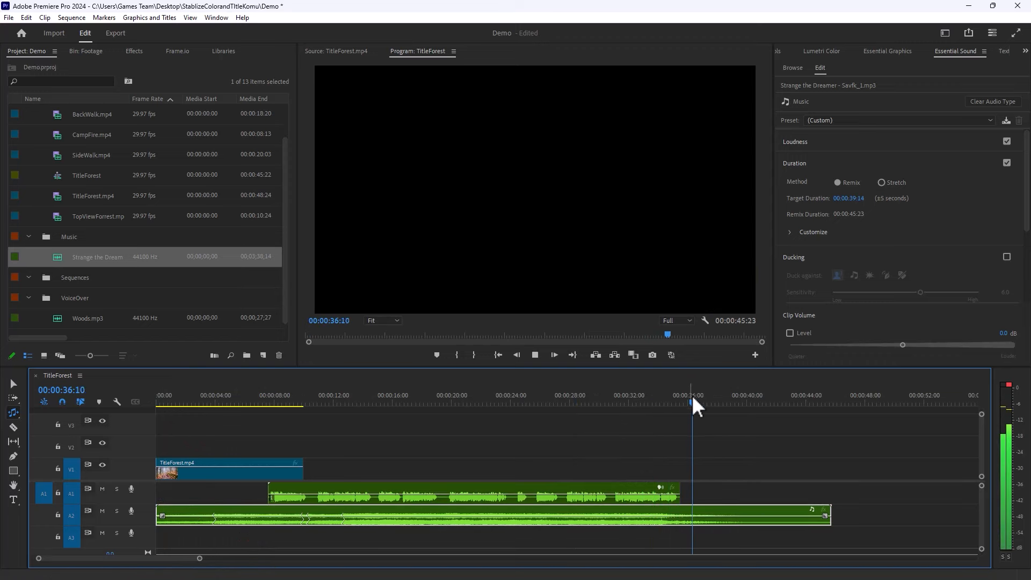
{"action": "key", "text": "space"}
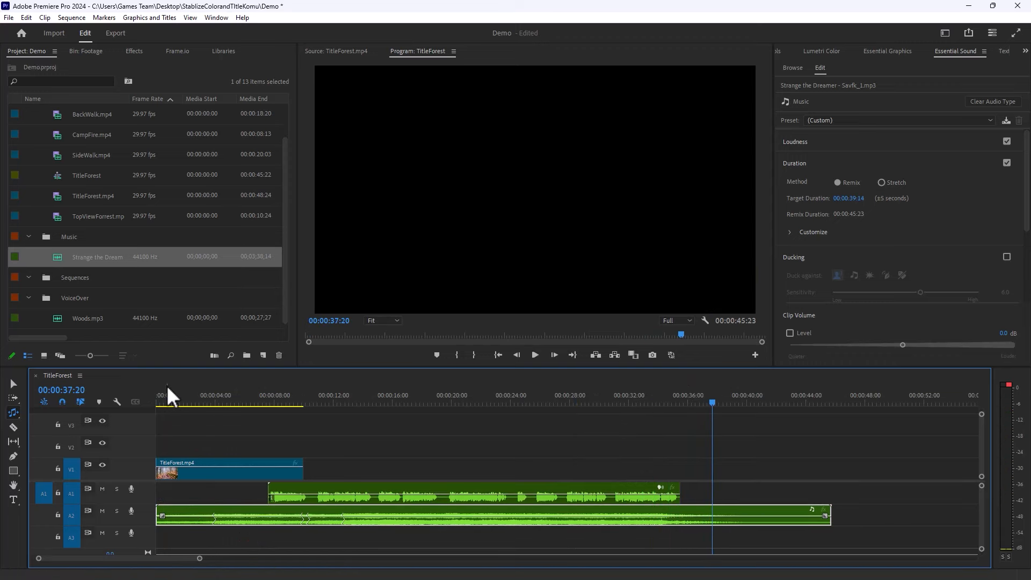
Step: Add a fade-in about 3.7 seconds long to the start of the music clip on track A2
{"action": "left_click", "coordinate": [166, 397]}
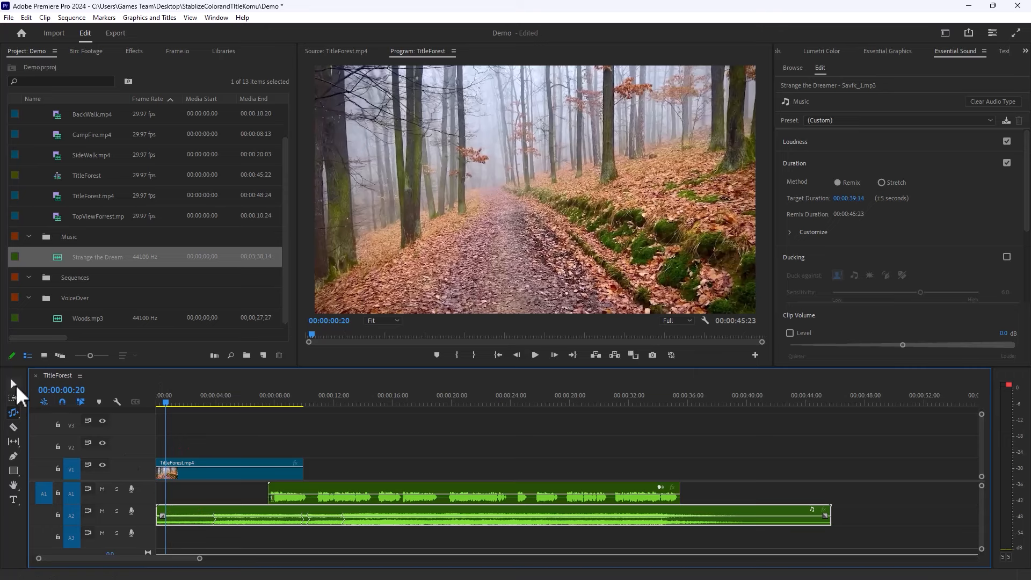
{"action": "left_click", "coordinate": [14, 384]}
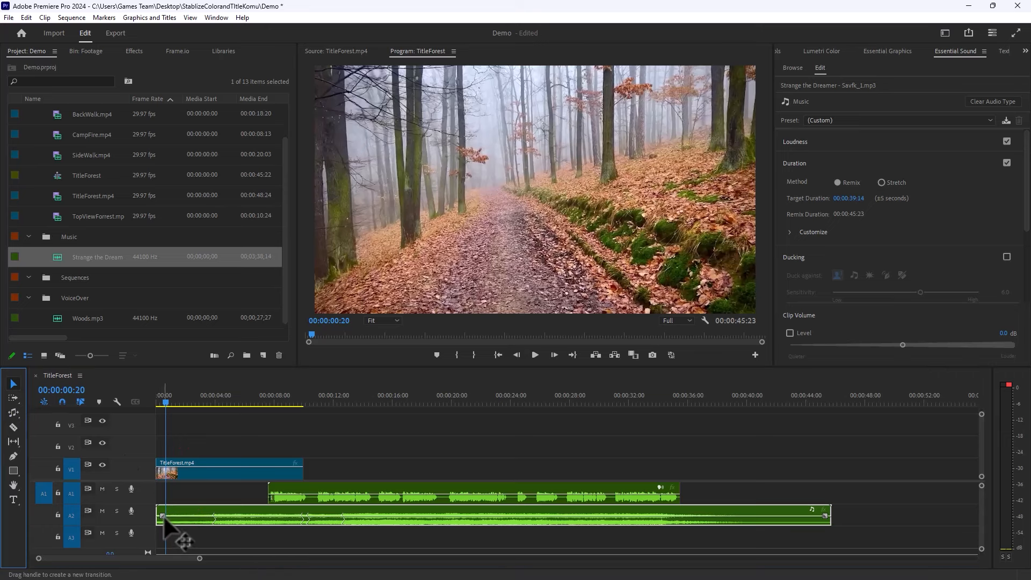
{"action": "mouse_move", "coordinate": [162, 518]}
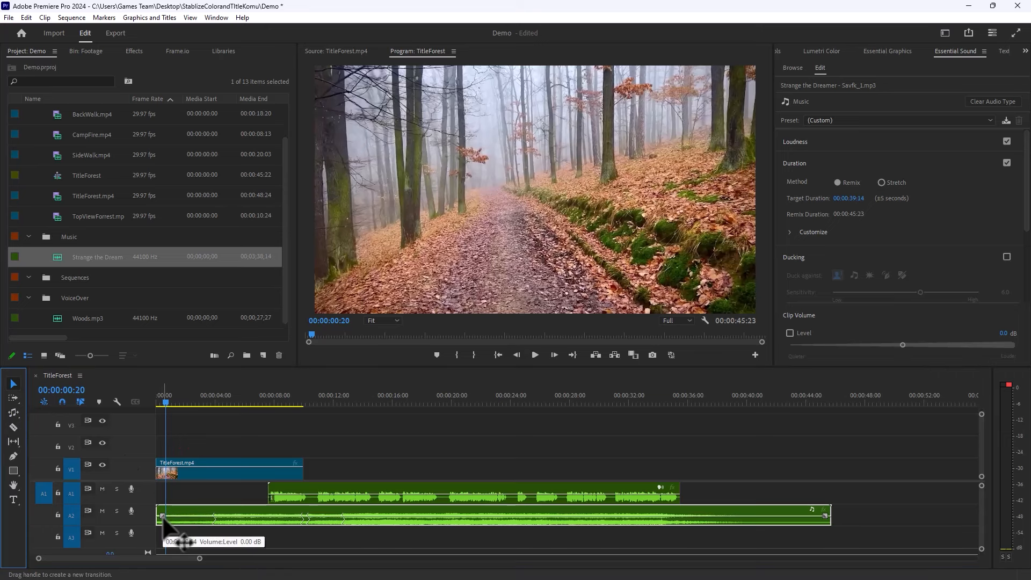
{"action": "left_click_drag", "start_coordinate": [163, 519], "coordinate": [211, 494]}
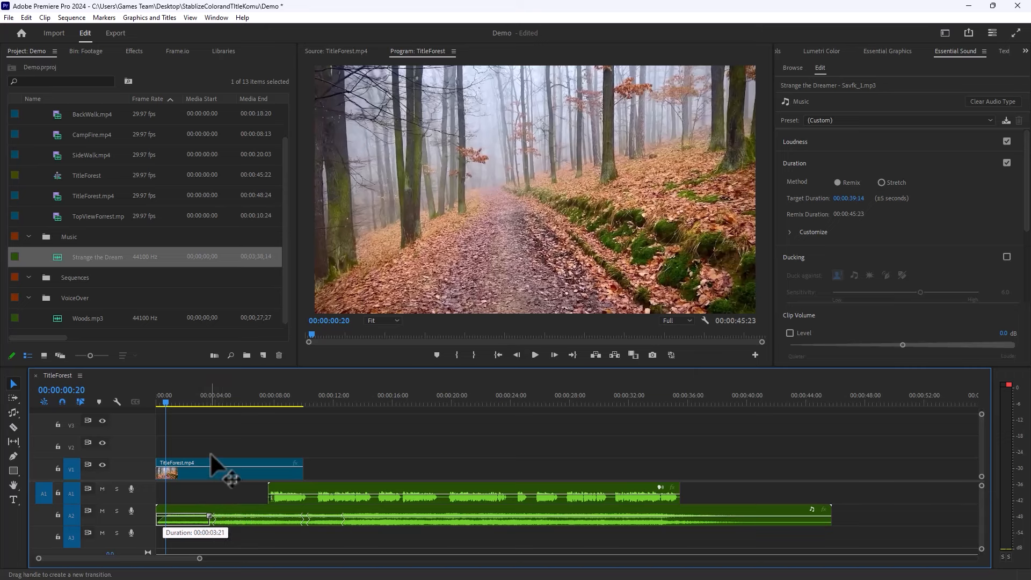
{"action": "left_click_drag", "start_coordinate": [211, 452], "coordinate": [210, 505]}
Step: Play the sequence from its start until the voiceover begins to check the music fade-in
{"action": "left_click", "coordinate": [160, 443]}
{"action": "left_click", "coordinate": [158, 402]}
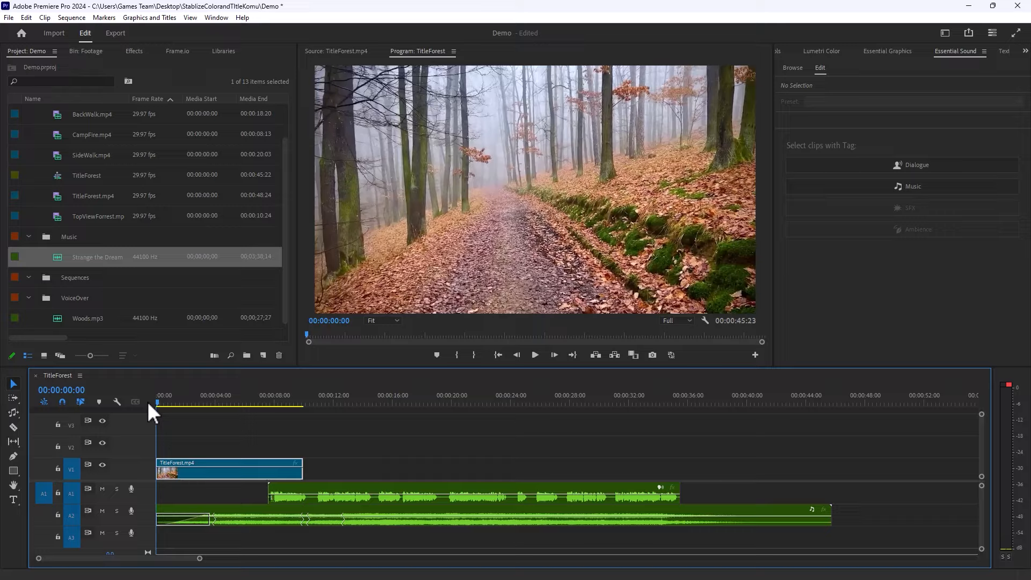
{"action": "key", "text": "space"}
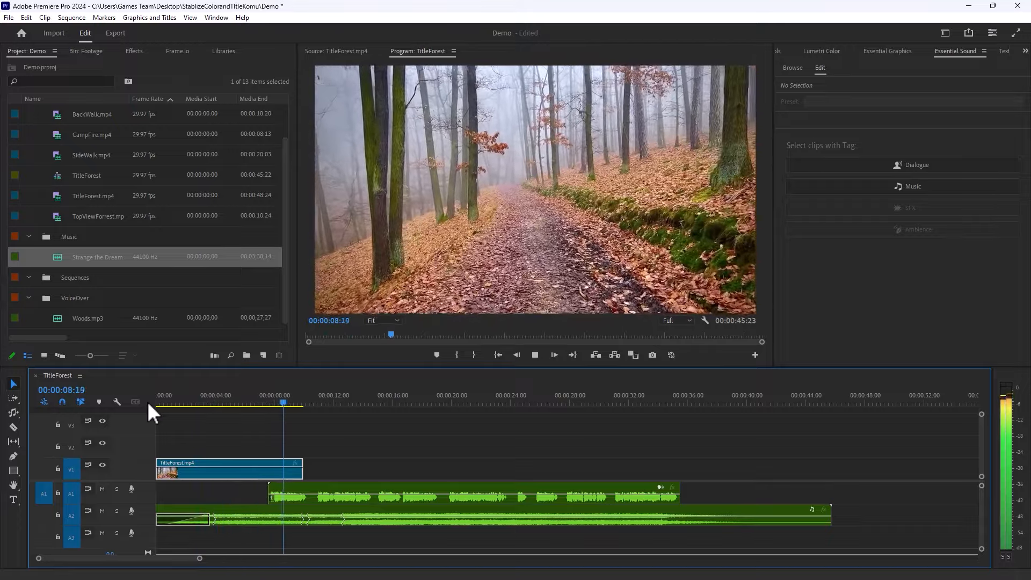
{"action": "key", "text": "space"}
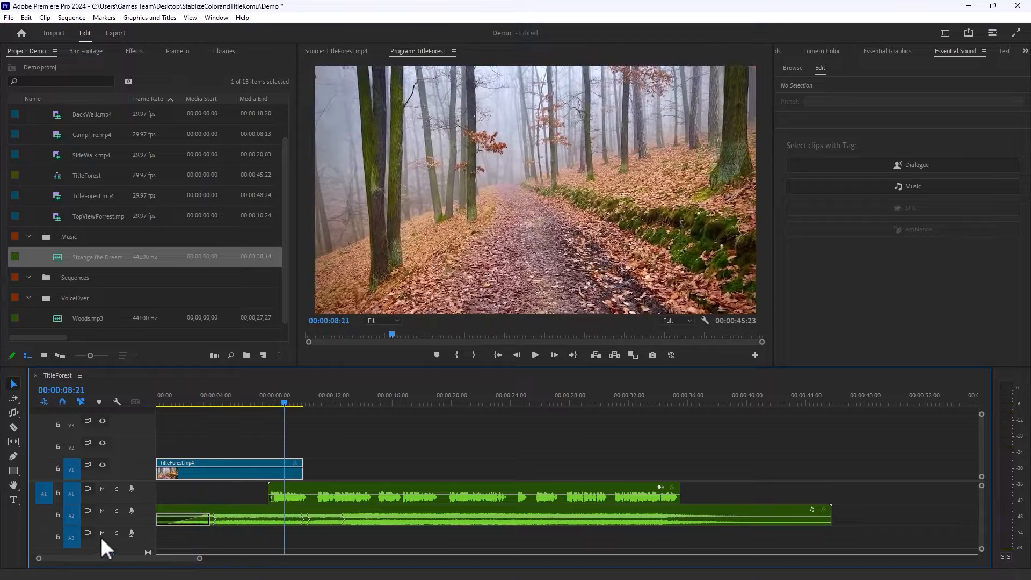
Step: Compare the sound settings of the voiceover and music clips, then expand the Loudness settings for the music clip
{"action": "left_click", "coordinate": [299, 497]}
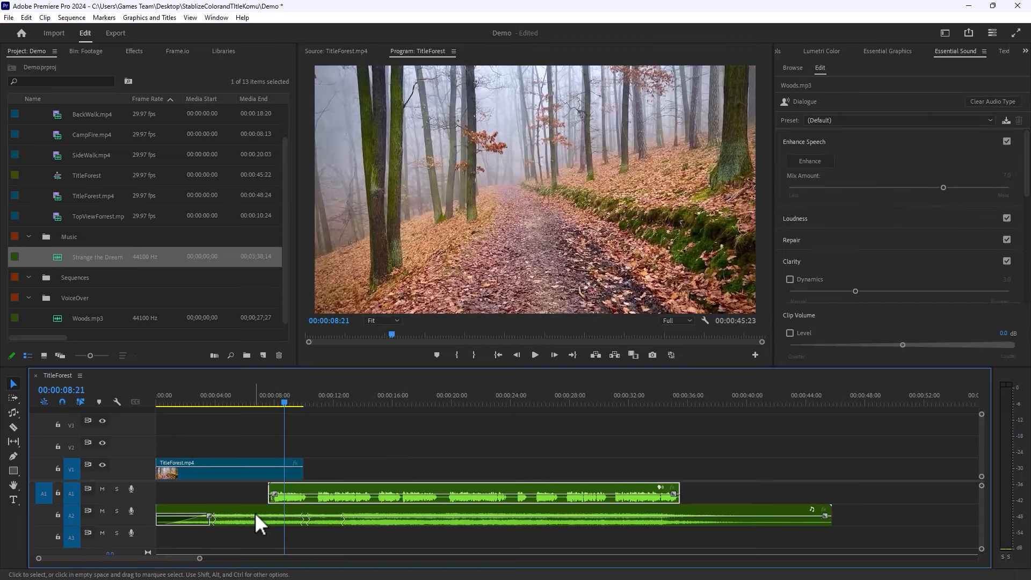
{"action": "left_click", "coordinate": [255, 513]}
{"action": "left_click", "coordinate": [322, 494]}
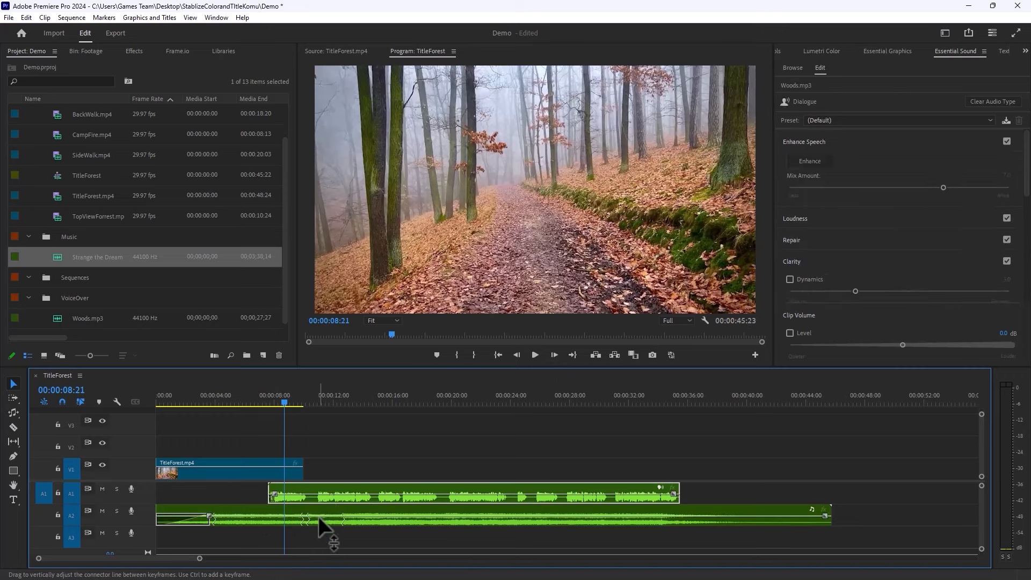
{"action": "left_click", "coordinate": [318, 517]}
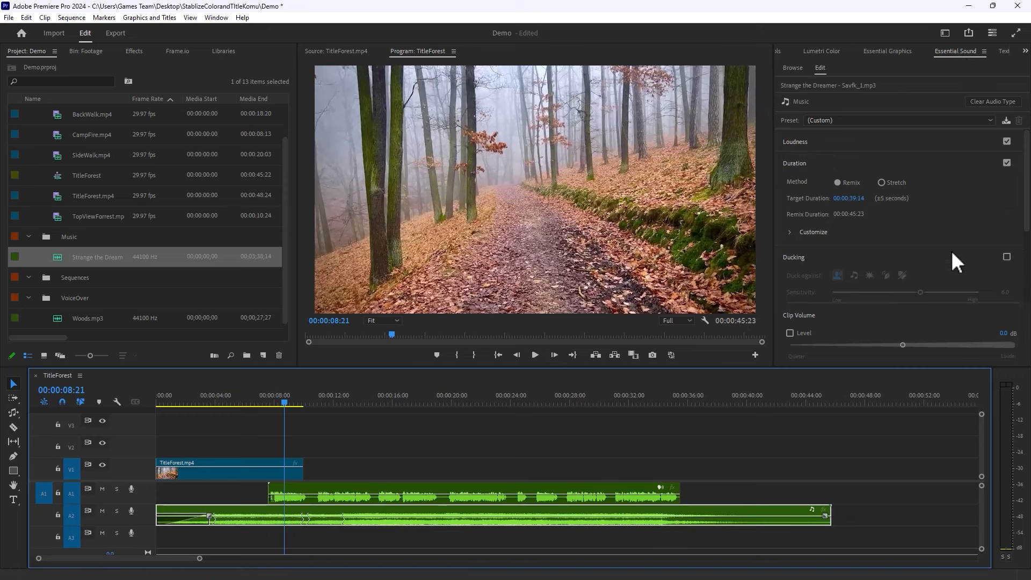
{"action": "left_click", "coordinate": [795, 142]}
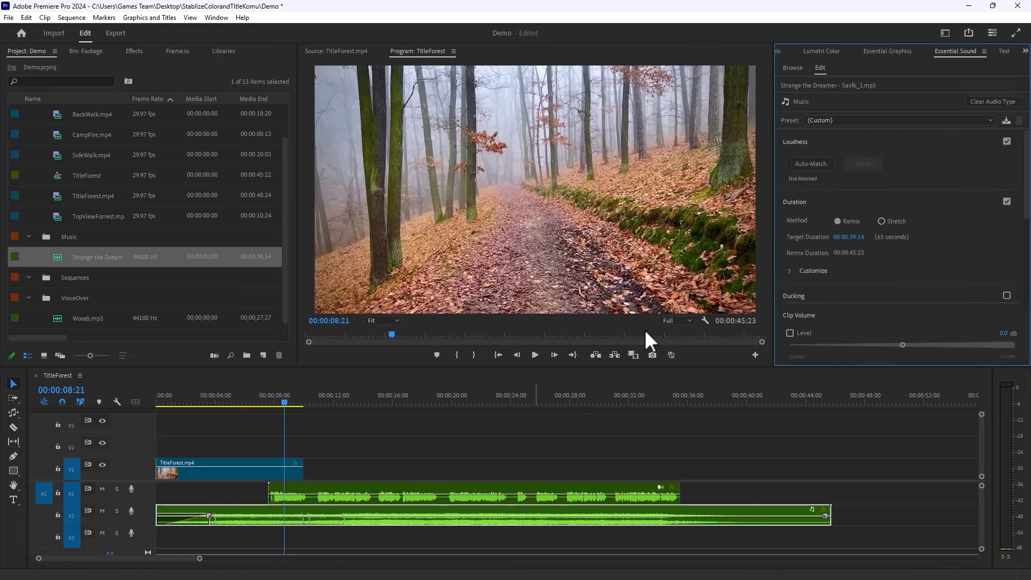
Step: Auto-match the loudness of the music clip and play the sequence around the start of the voiceover to check the level
{"action": "left_click", "coordinate": [797, 163]}
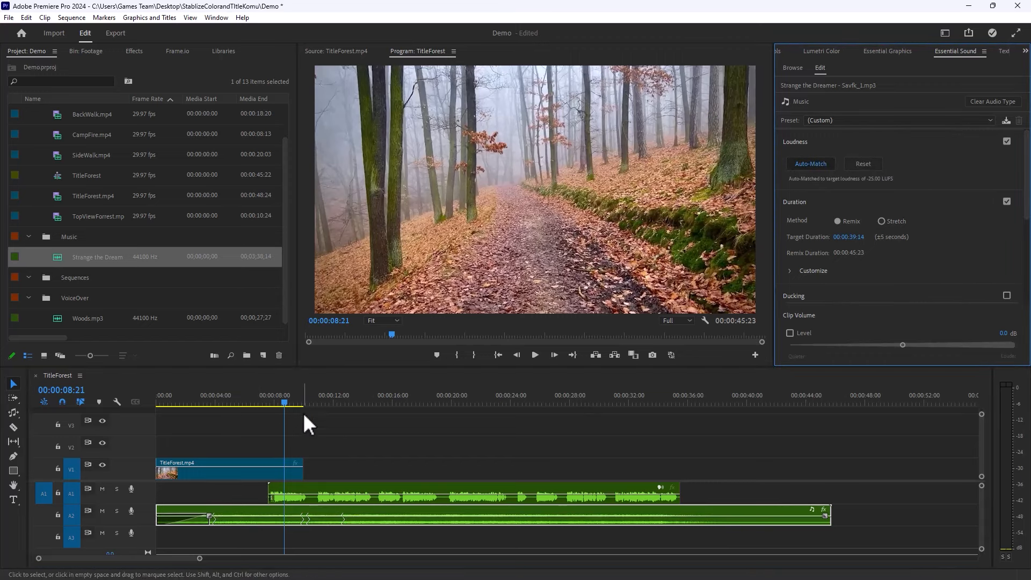
{"action": "left_click", "coordinate": [266, 397]}
{"action": "key", "text": "space"}
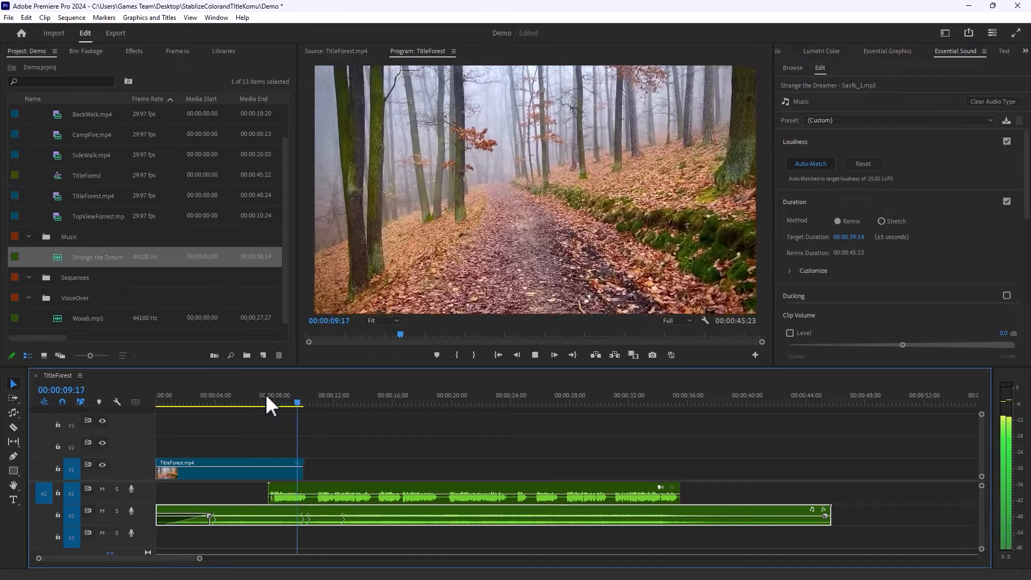
{"action": "key", "text": "space"}
Step: Turn on ducking against dialogue for the music clip on track A2 and generate its ducking keyframes
{"action": "left_click", "coordinate": [349, 499]}
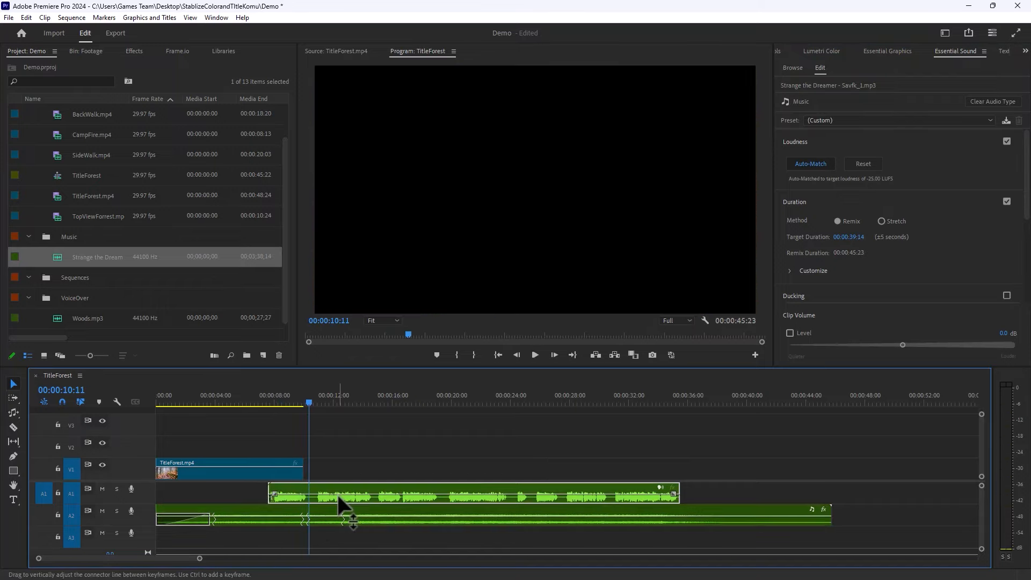
{"action": "left_click", "coordinate": [341, 519]}
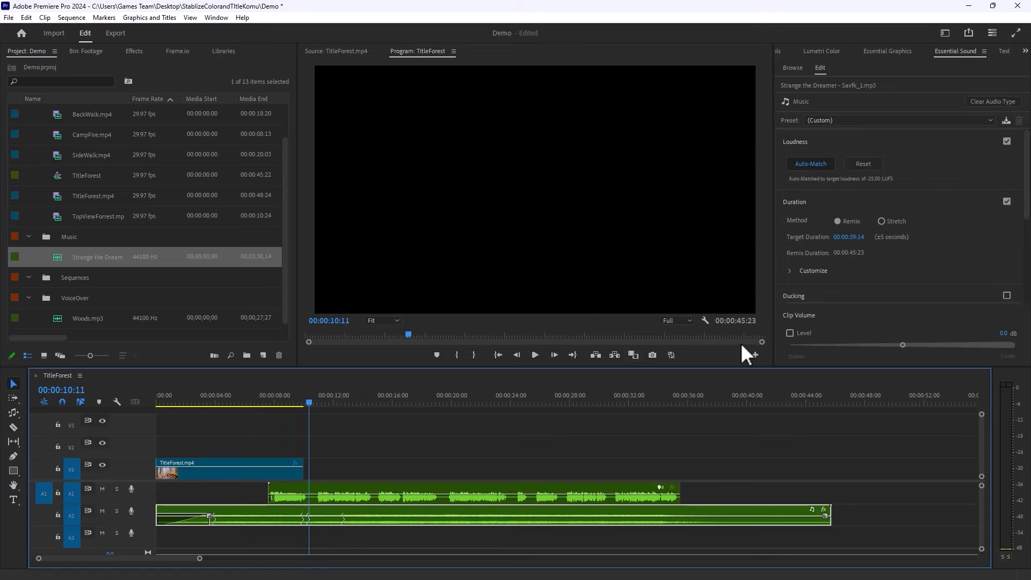
{"action": "left_click_drag", "start_coordinate": [1027, 188], "coordinate": [1028, 307]}
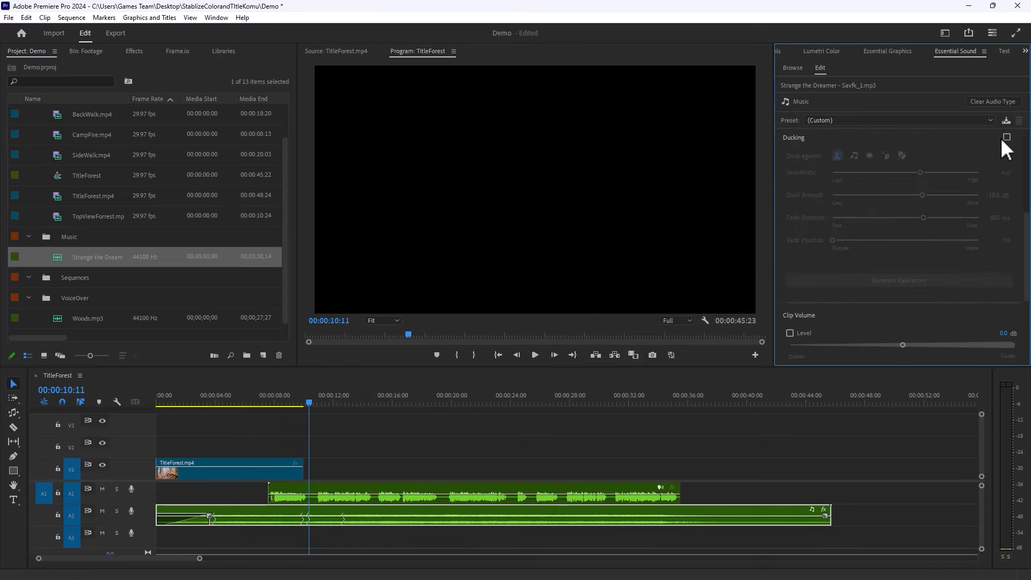
{"action": "scroll", "coordinate": [1002, 139], "scroll_direction": "up", "scroll_amount": 3}
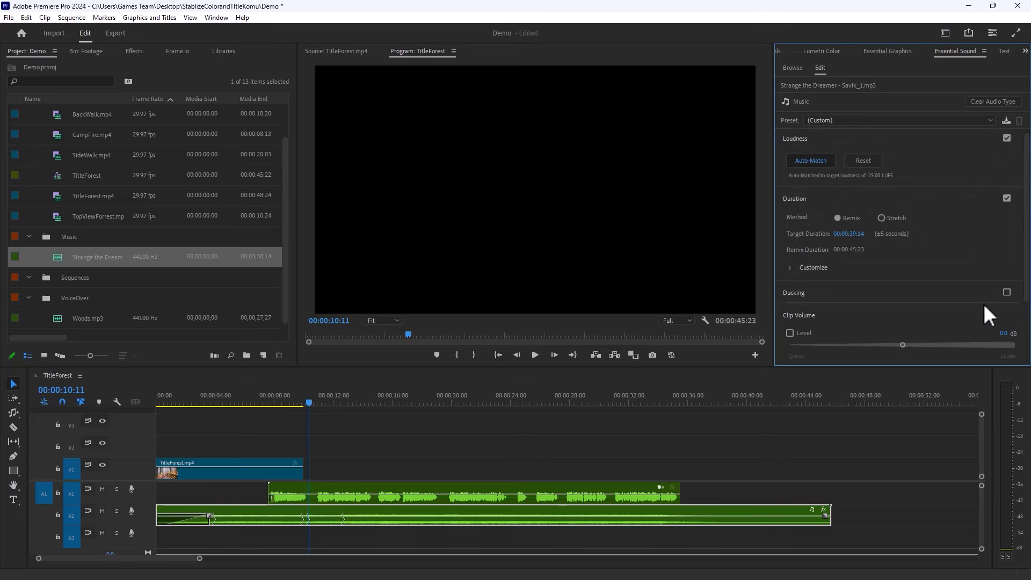
{"action": "scroll", "coordinate": [898, 266], "scroll_direction": "down", "scroll_amount": 2}
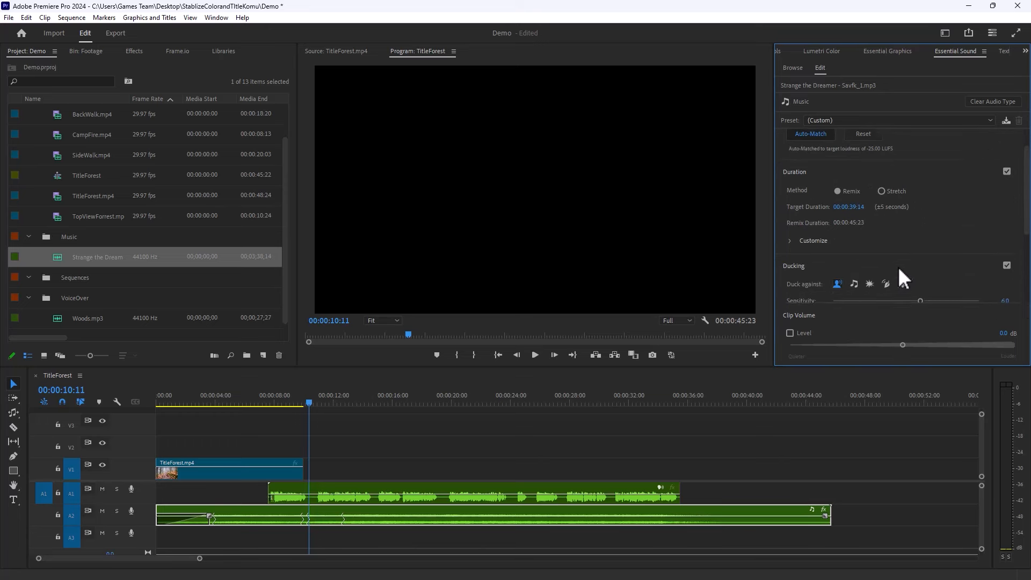
{"action": "scroll", "coordinate": [863, 275], "scroll_direction": "down", "scroll_amount": 3}
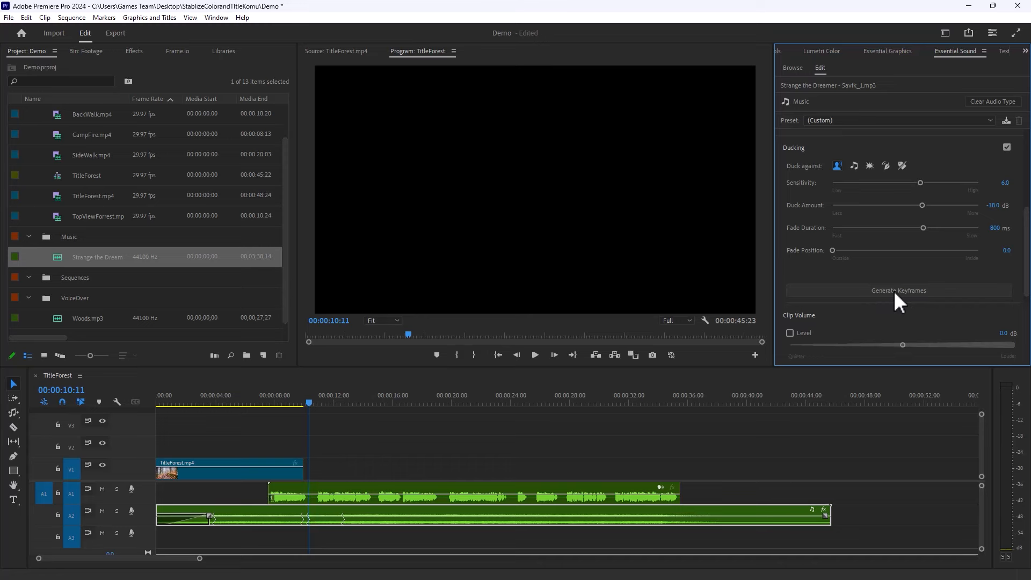
{"action": "left_click", "coordinate": [895, 293]}
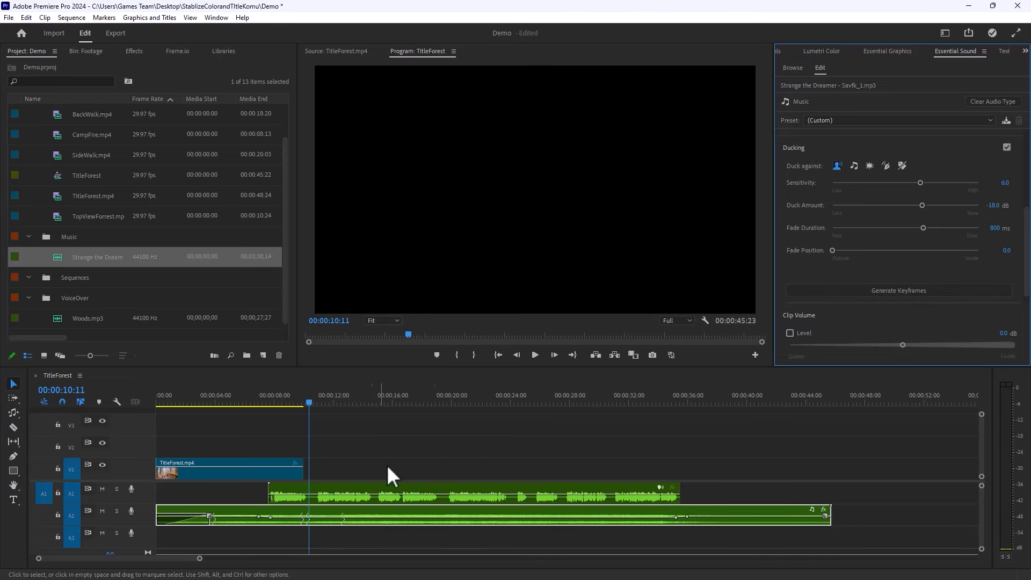
Step: Play the sequence from just before the voiceover begins to check how the music ducks under it
{"action": "left_click", "coordinate": [263, 402]}
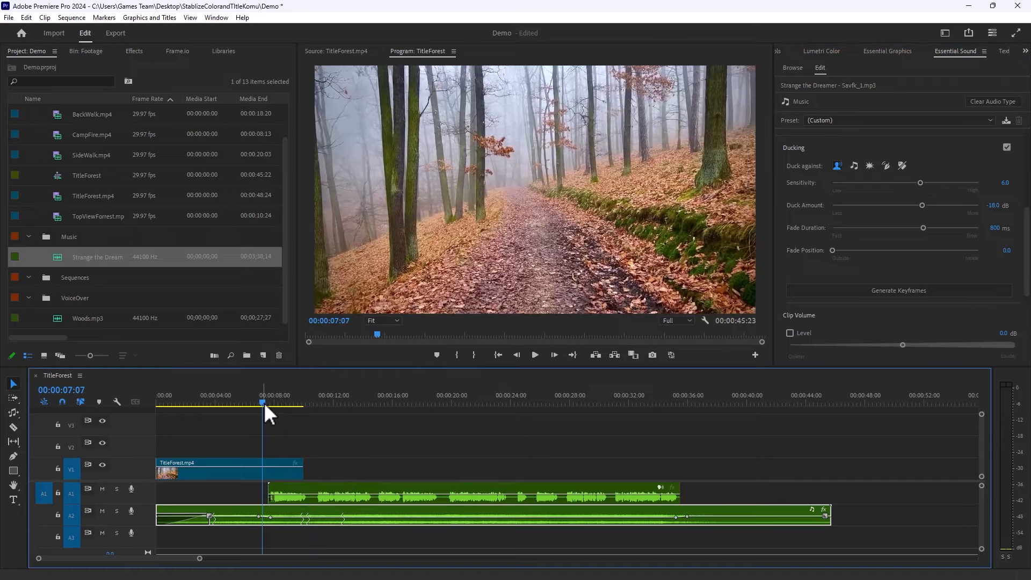
{"action": "key", "text": "space"}
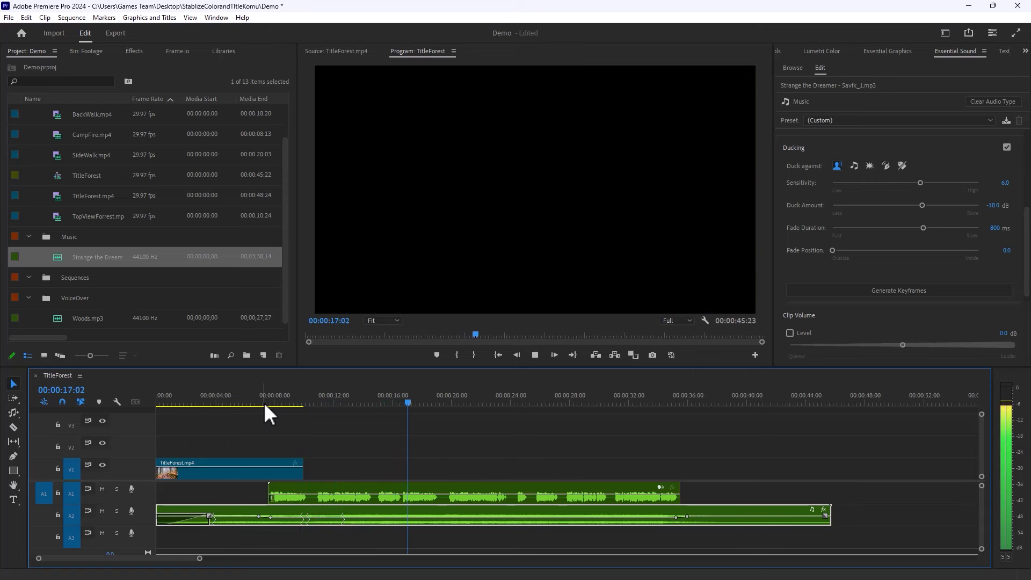
{"action": "key", "text": "space"}
Step: Expand the Loudness settings of the voiceover clip on track A1 and auto-match its loudness
{"action": "left_click", "coordinate": [337, 491]}
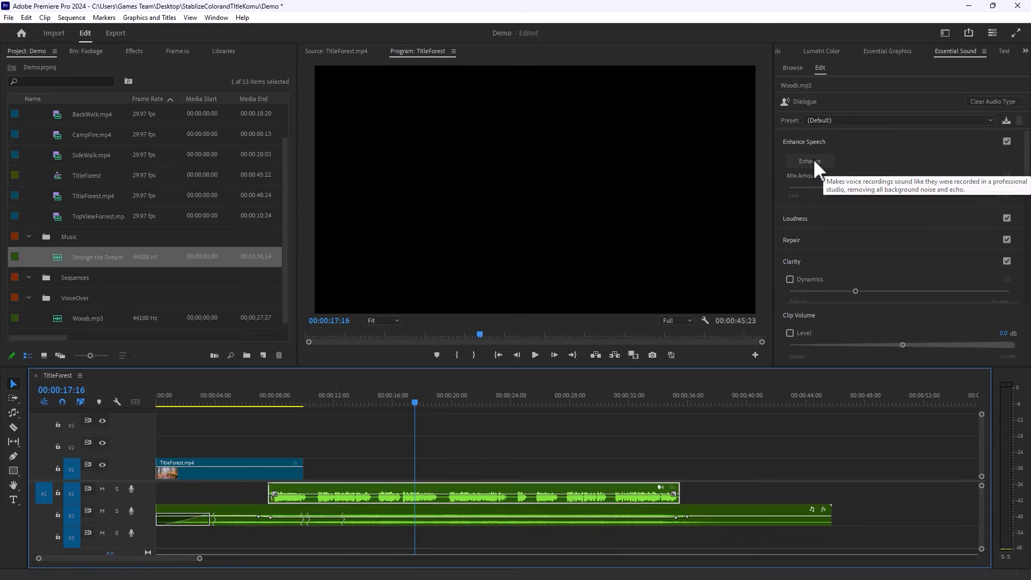
{"action": "left_click", "coordinate": [806, 219]}
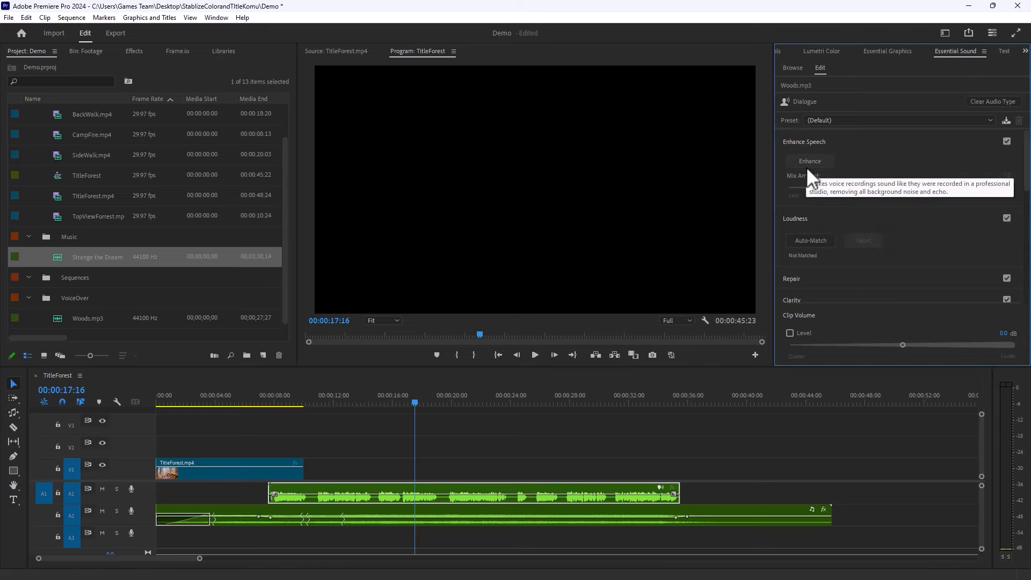
{"action": "left_click", "coordinate": [804, 242]}
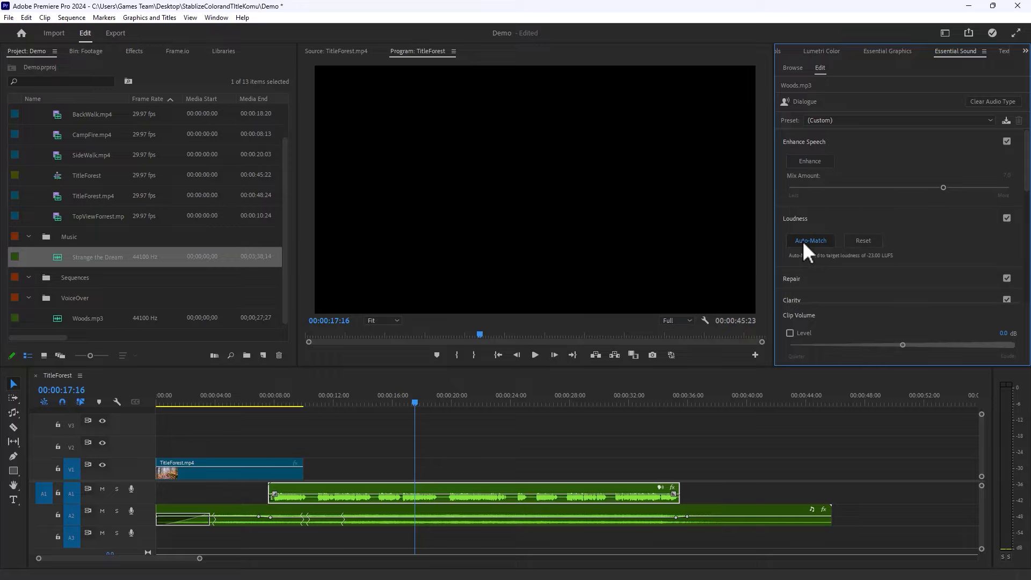
Step: Play the opening of the voiceover twice to check its balance against the ducked music
{"action": "left_click", "coordinate": [282, 401]}
{"action": "key", "text": "space"}
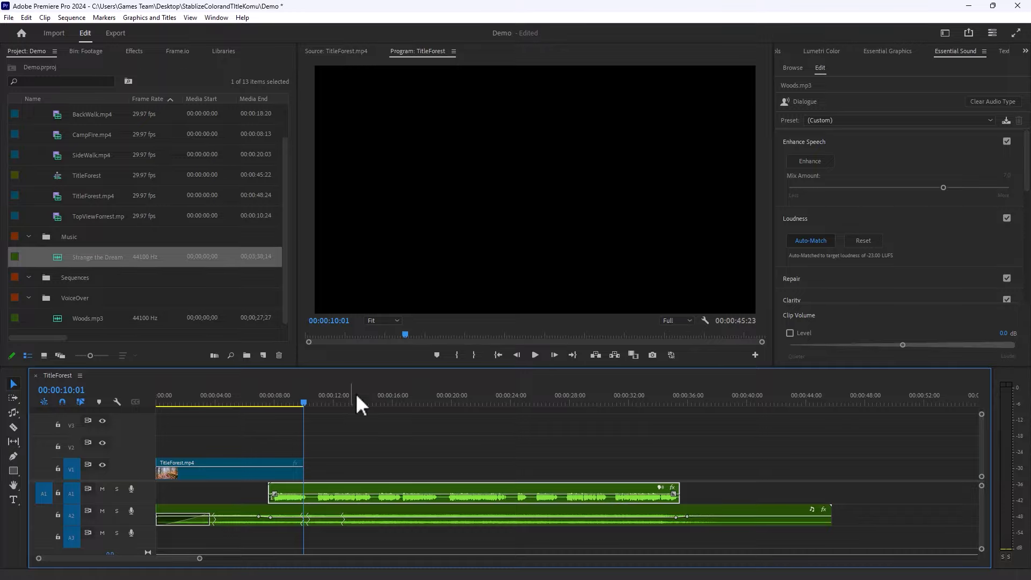
{"action": "left_click", "coordinate": [272, 403]}
{"action": "key", "text": "space"}
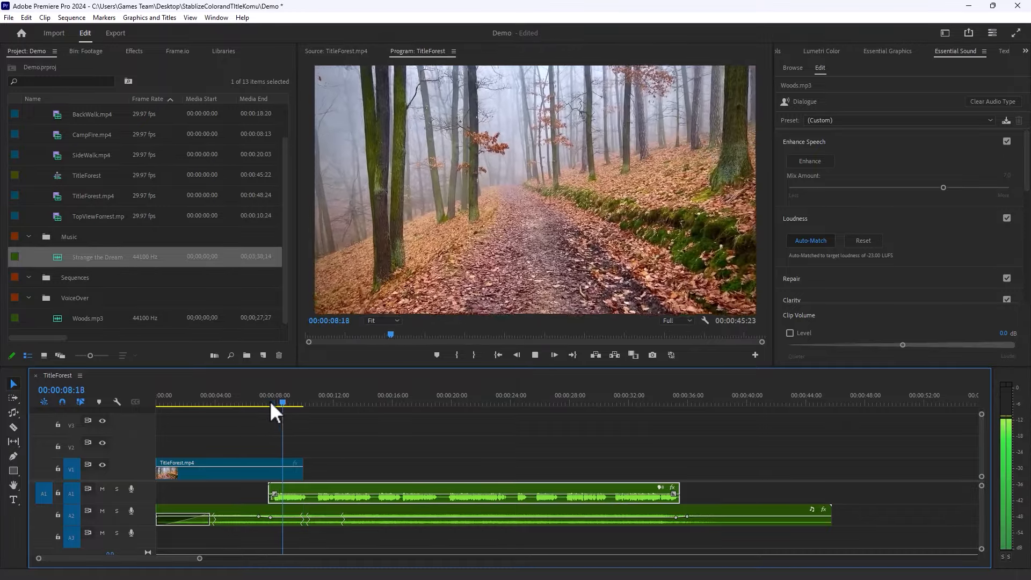
{"action": "key", "text": "space"}
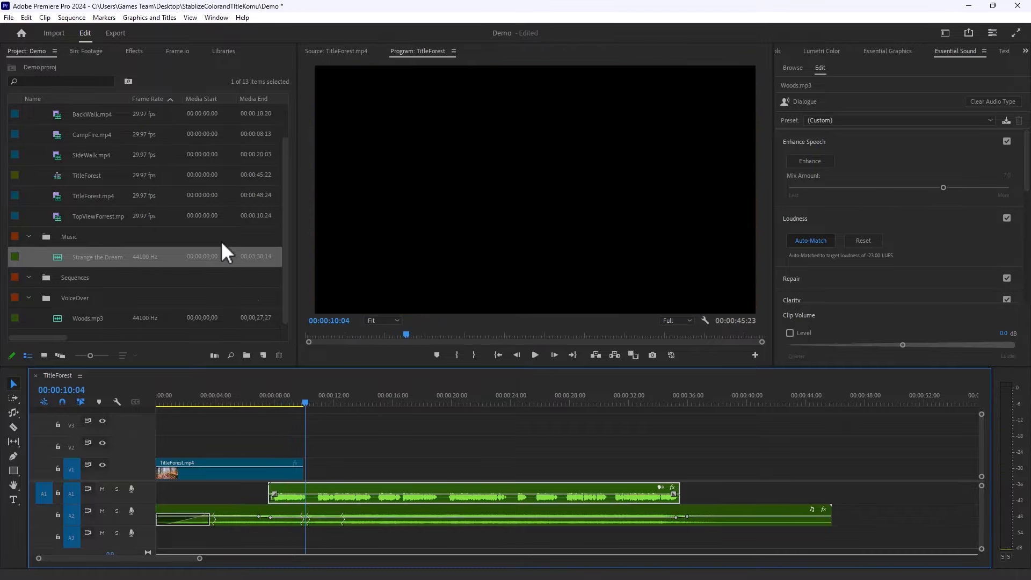
Step: Open the Footage bin and display its clips as thumbnails in Freeform view
{"action": "scroll", "coordinate": [140, 205], "scroll_direction": "up", "scroll_amount": 2}
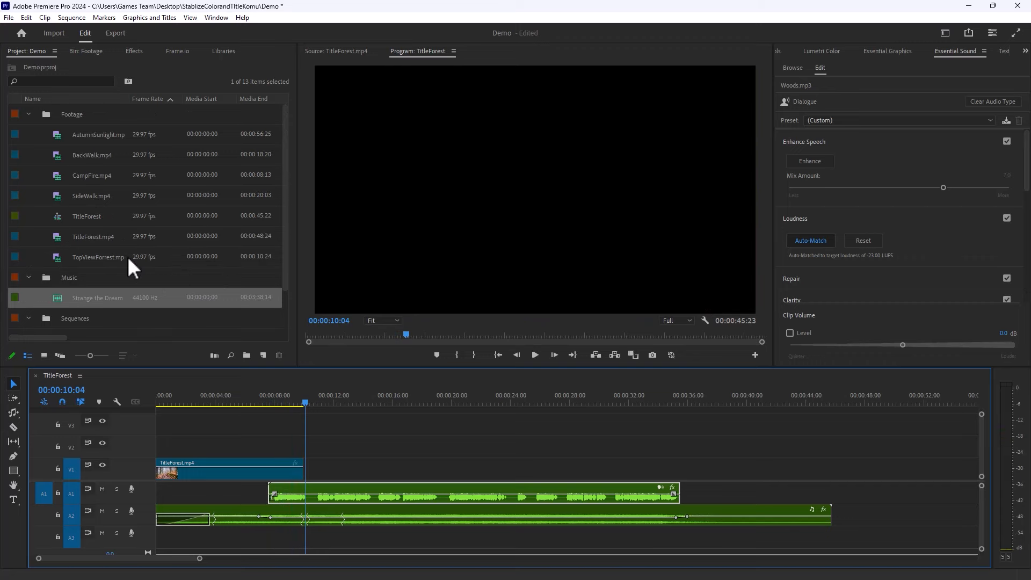
{"action": "left_click", "coordinate": [127, 256]}
{"action": "left_click", "coordinate": [43, 355]}
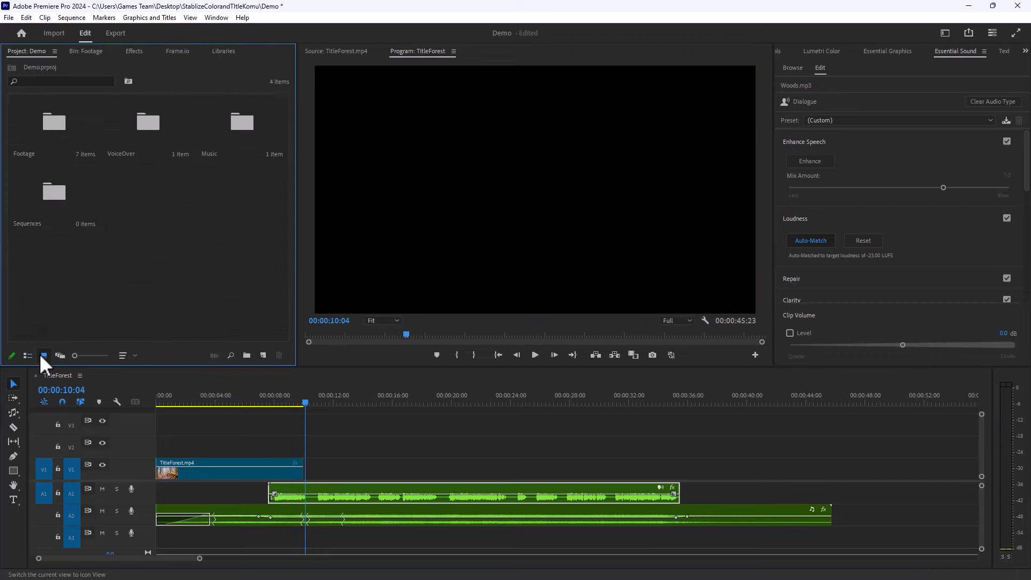
{"action": "left_click", "coordinate": [60, 355]}
{"action": "double_click", "coordinate": [58, 147]}
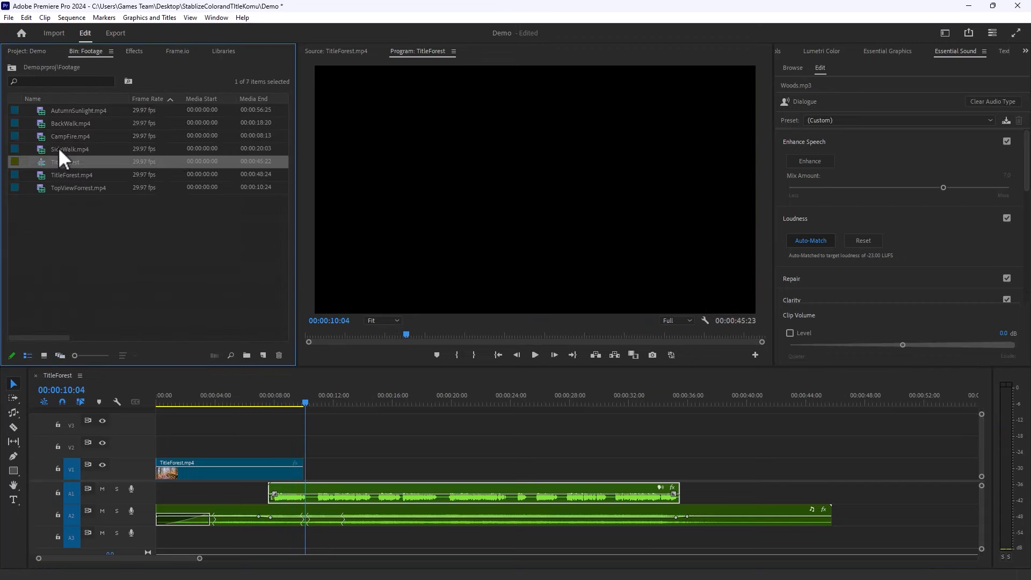
{"action": "left_click", "coordinate": [58, 356]}
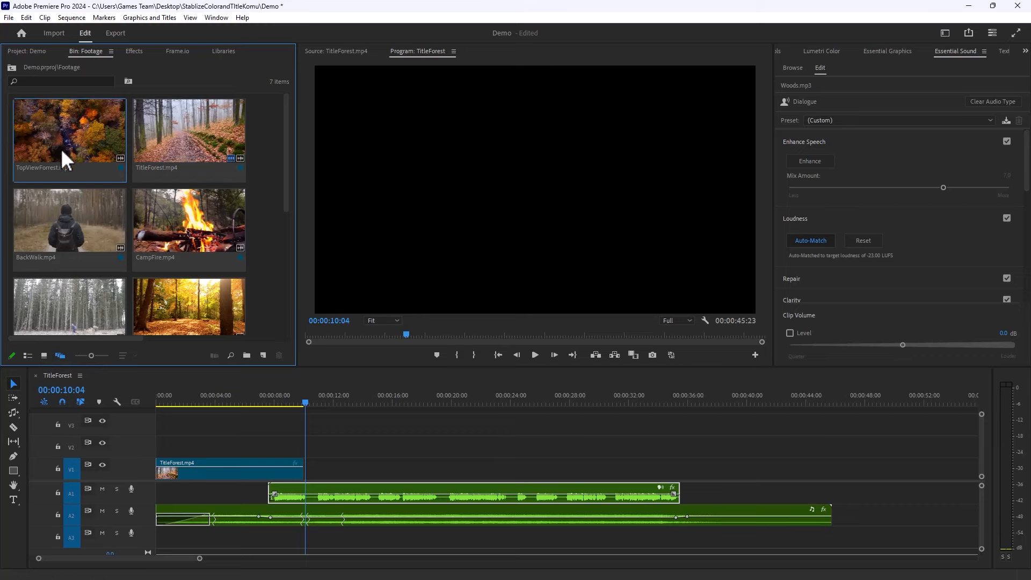
Step: Place TopViewForrest.mp4 on track V3, with its audio on A3, just after the end of the TitleForest clip
{"action": "left_click_drag", "start_coordinate": [62, 149], "coordinate": [311, 466]}
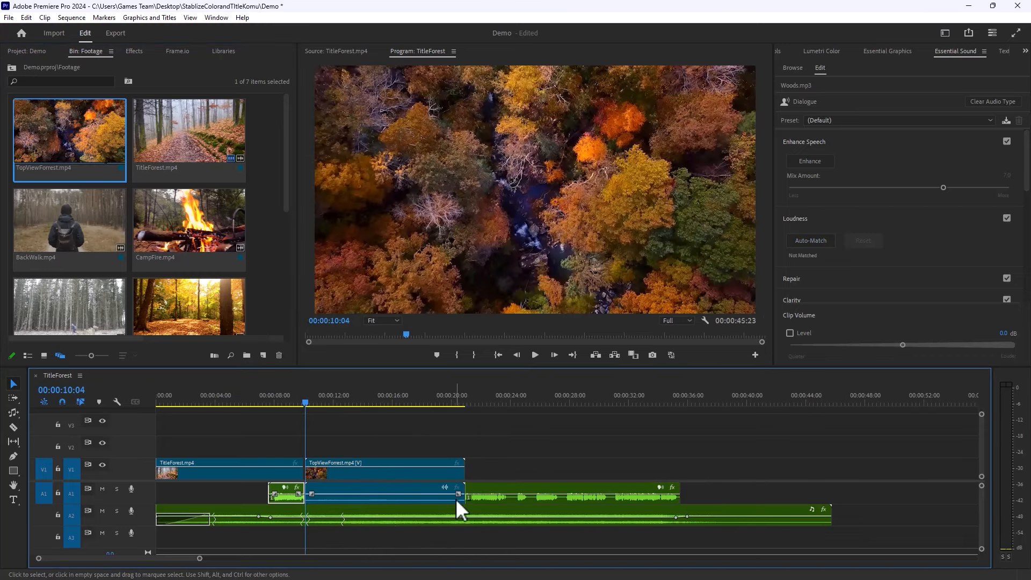
{"action": "key", "text": "ctrl+z"}
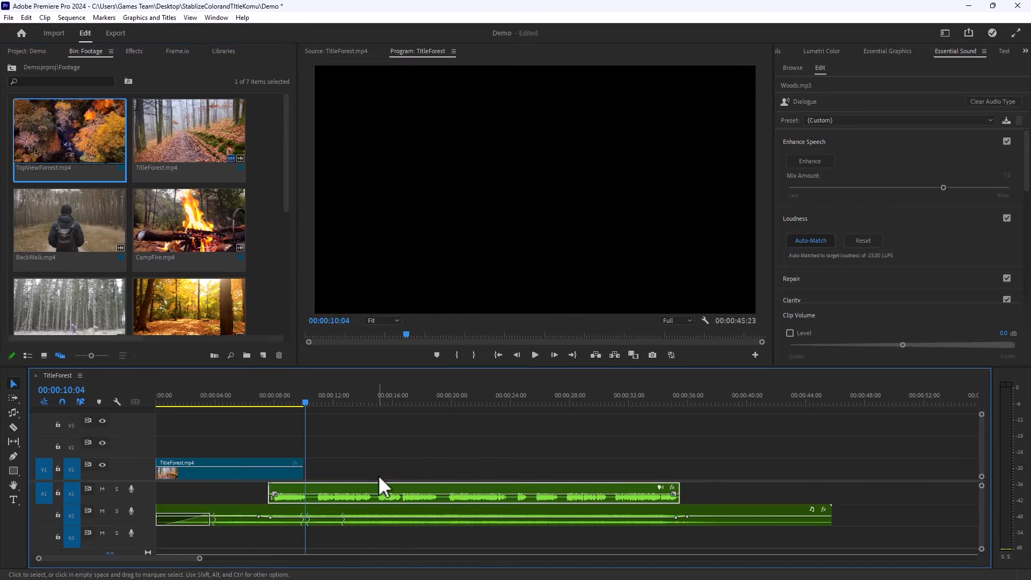
{"action": "left_click", "coordinate": [53, 144]}
{"action": "left_click_drag", "start_coordinate": [338, 410], "coordinate": [307, 427]}
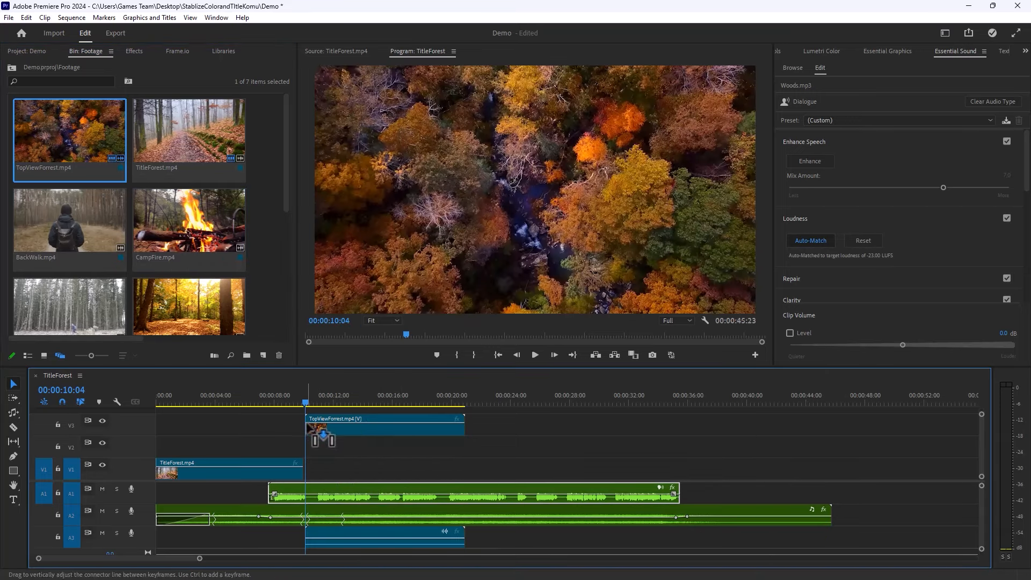
Step: Unlink the TopViewForrest clip, delete its audio from track A3 and move its video down to track V1
{"action": "right_click", "coordinate": [372, 427]}
{"action": "left_click", "coordinate": [427, 209]}
{"action": "left_click", "coordinate": [361, 532]}
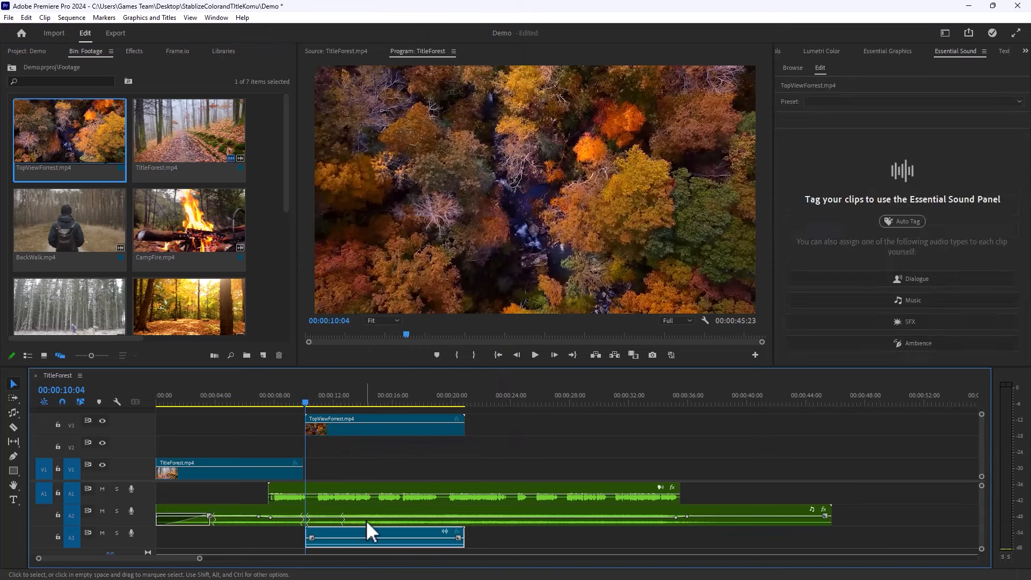
{"action": "key", "text": "Delete"}
{"action": "left_click_drag", "start_coordinate": [380, 423], "coordinate": [384, 470]}
{"action": "key", "text": "ctrl+z"}
{"action": "right_click", "coordinate": [375, 540]}
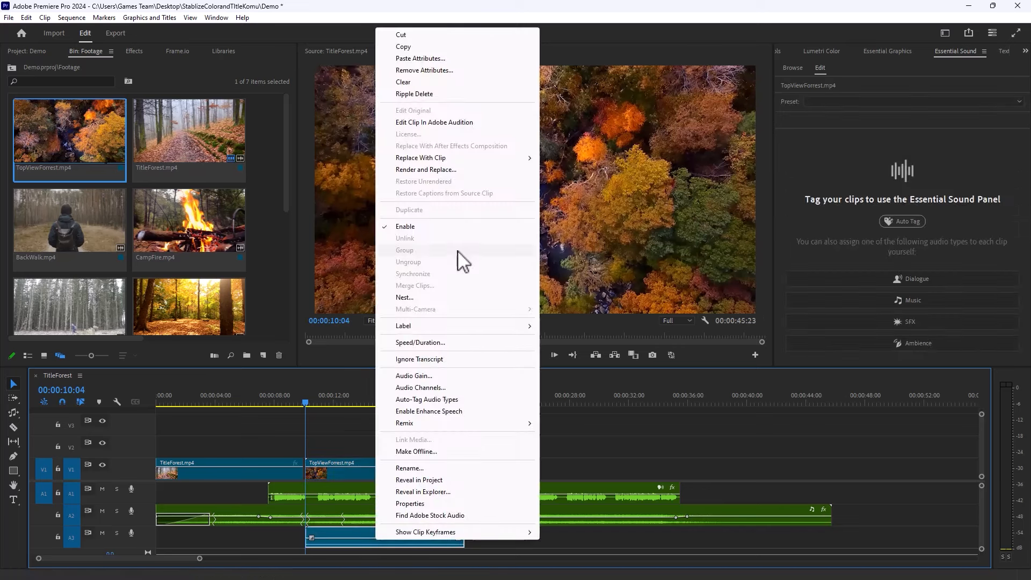
{"action": "left_click", "coordinate": [344, 539]}
{"action": "key", "text": "Delete"}
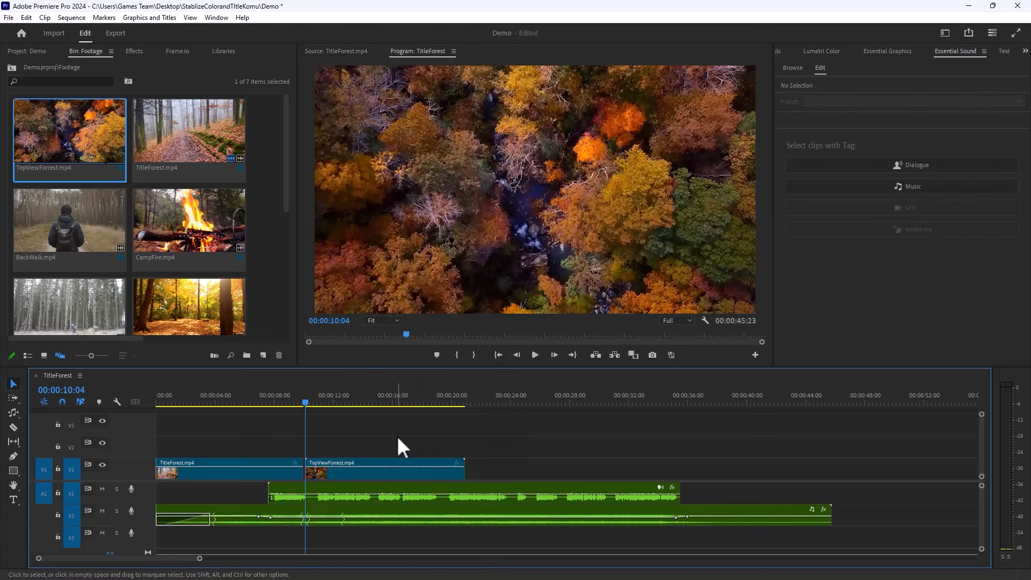
Step: Move the TopViewForrest clip against the end of TitleForest on track V1 and trim its end to about 00:00:12:16
{"action": "right_click", "coordinate": [139, 494]}
{"action": "left_click", "coordinate": [548, 426]}
{"action": "left_click_drag", "start_coordinate": [357, 474], "coordinate": [354, 473]}
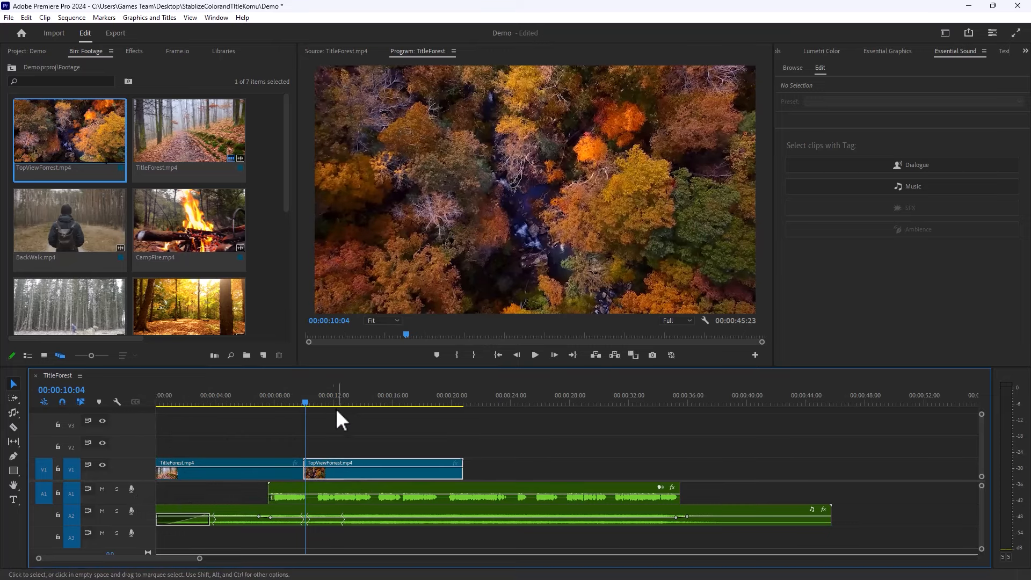
{"action": "left_click_drag", "start_coordinate": [455, 474], "coordinate": [336, 474]}
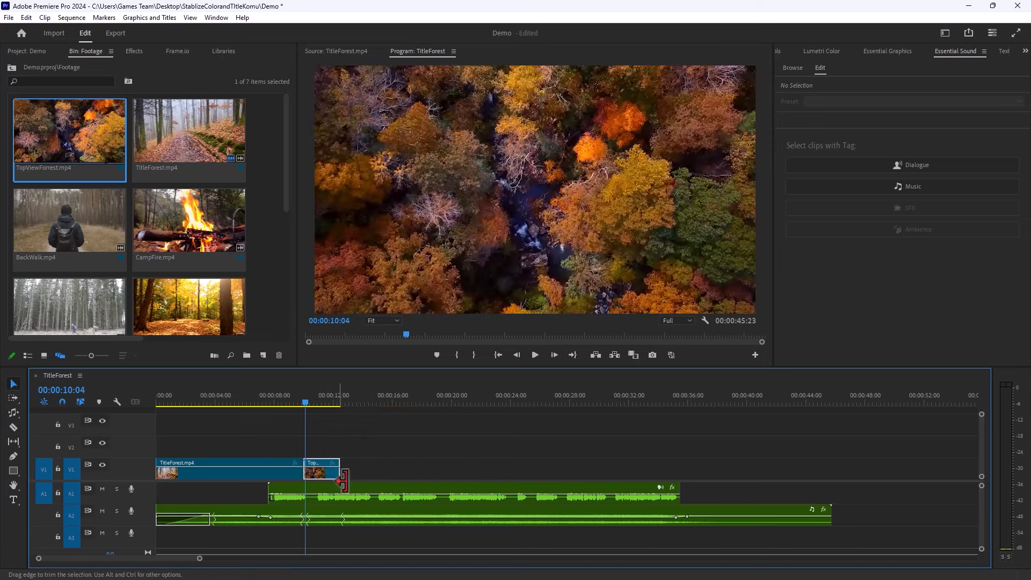
Step: Place BackWalk.mp4 on track V3 from the end of TopViewForrest, then unlink it and delete its audio from A3
{"action": "left_click_drag", "start_coordinate": [79, 238], "coordinate": [339, 424]}
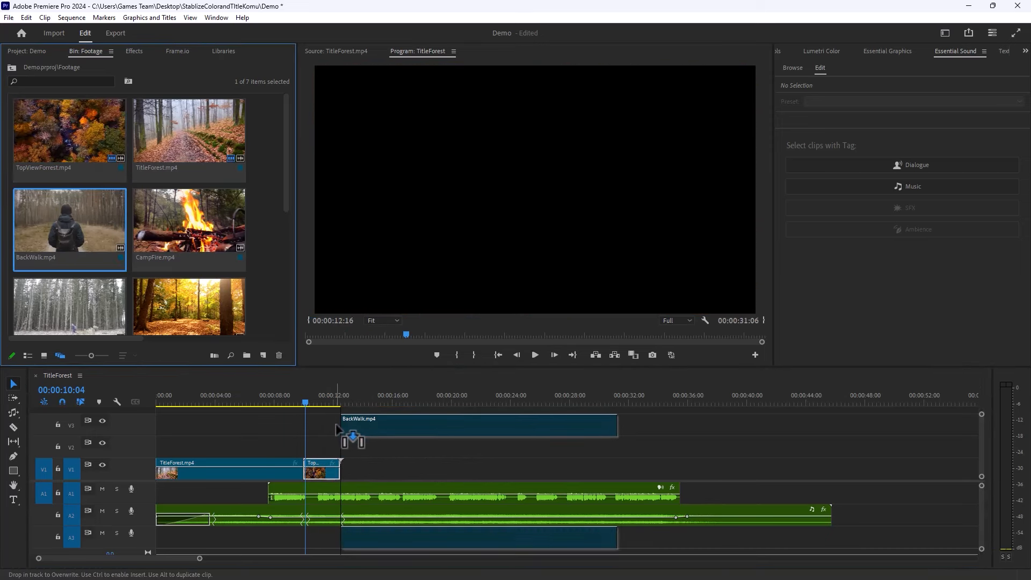
{"action": "right_click", "coordinate": [371, 535]}
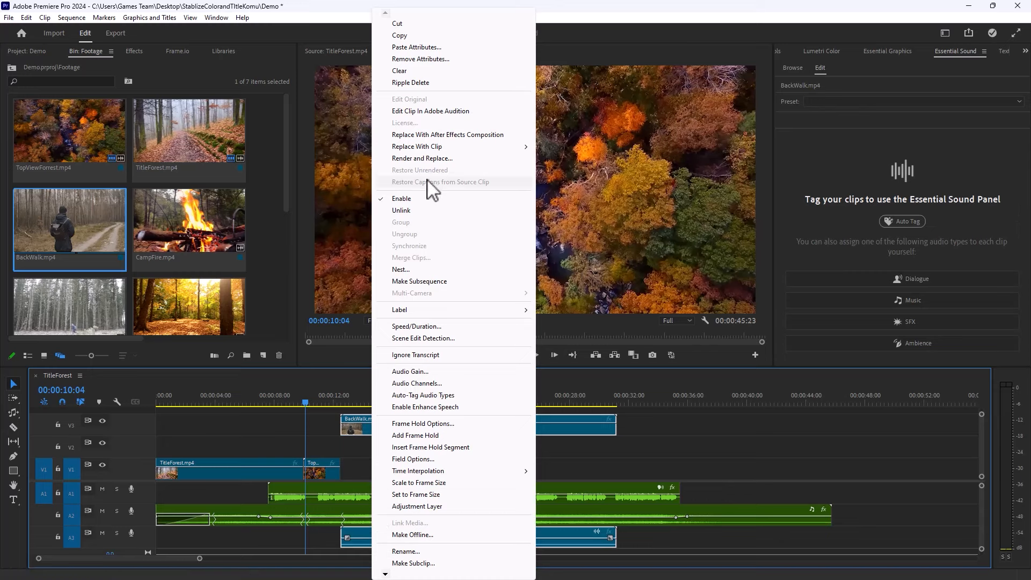
{"action": "left_click", "coordinate": [402, 210]}
{"action": "left_click", "coordinate": [437, 541]}
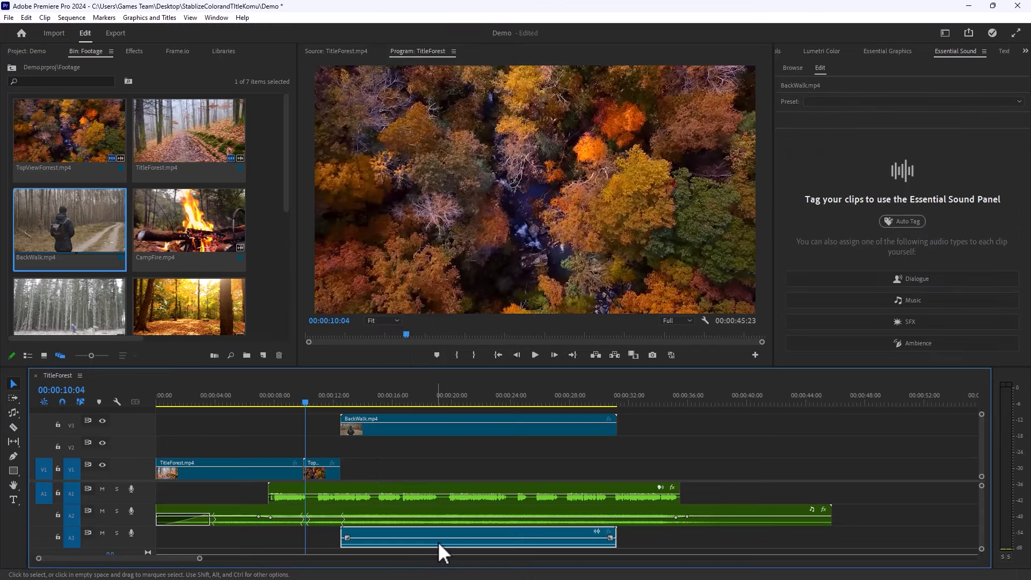
{"action": "key", "text": "Delete"}
Step: Move BackWalk to track V2, extend the end of TopViewForrest slightly under it, and trim BackWalk to end at about 19 seconds
{"action": "left_click_drag", "start_coordinate": [378, 428], "coordinate": [354, 469]}
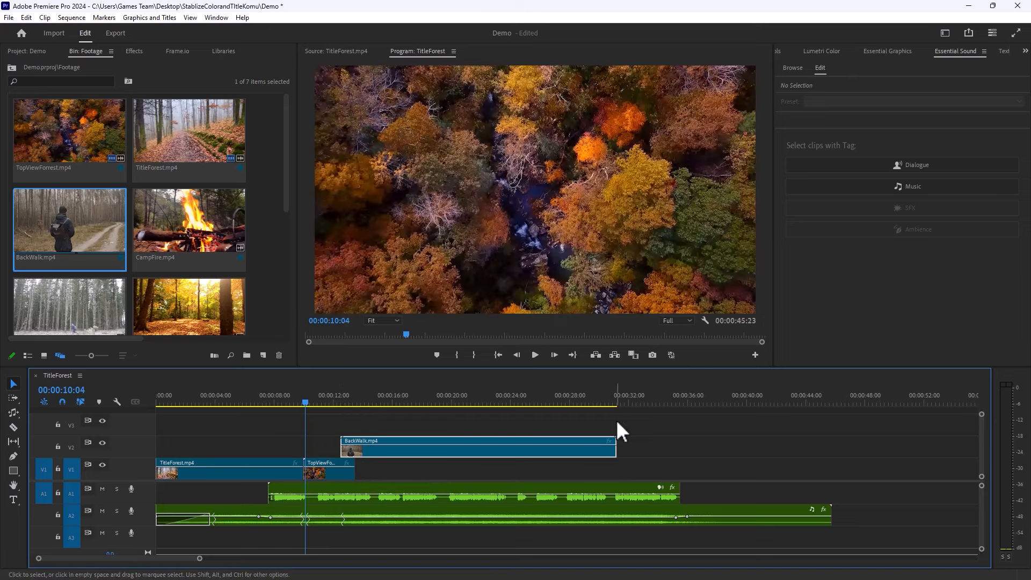
{"action": "left_click_drag", "start_coordinate": [616, 449], "coordinate": [433, 463]}
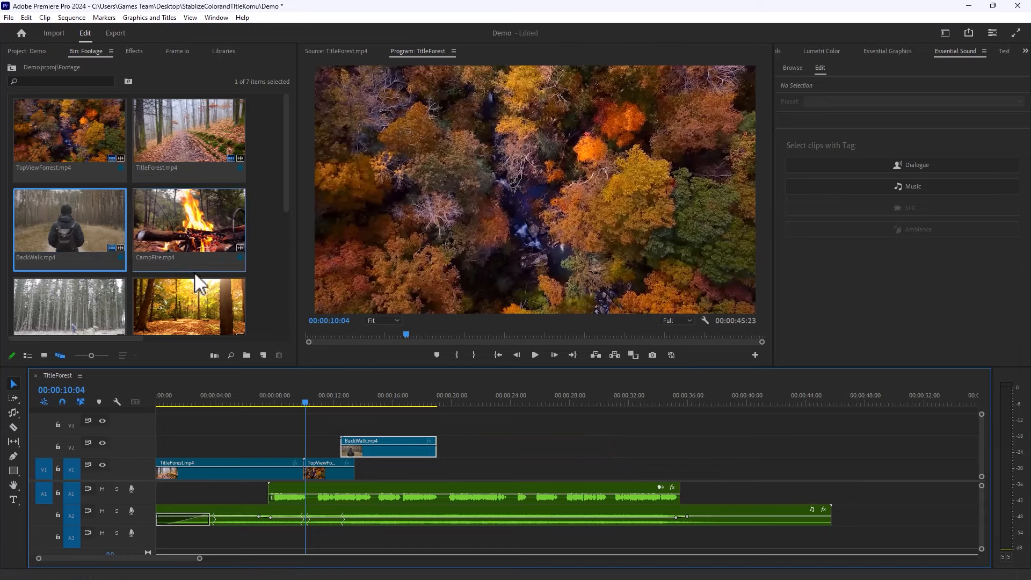
{"action": "scroll", "coordinate": [185, 256], "scroll_direction": "down", "scroll_amount": 2}
{"action": "scroll", "coordinate": [185, 256], "scroll_direction": "down", "scroll_amount": 2}
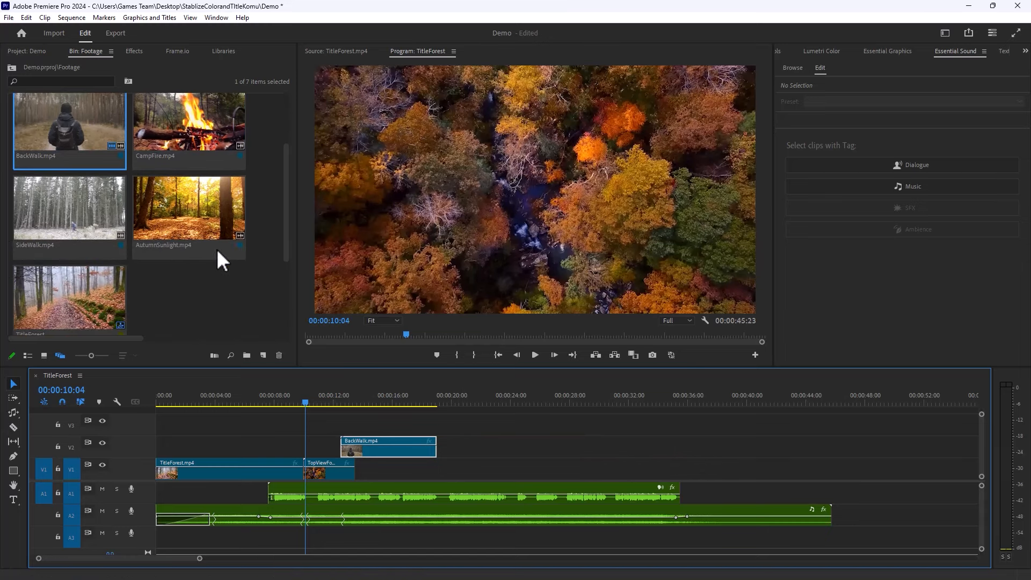
Step: Place AutumnSunlight.mp4 on track V3 from the end of BackWalk, then unlink it and delete its audio from A3
{"action": "left_click_drag", "start_coordinate": [202, 192], "coordinate": [445, 425]}
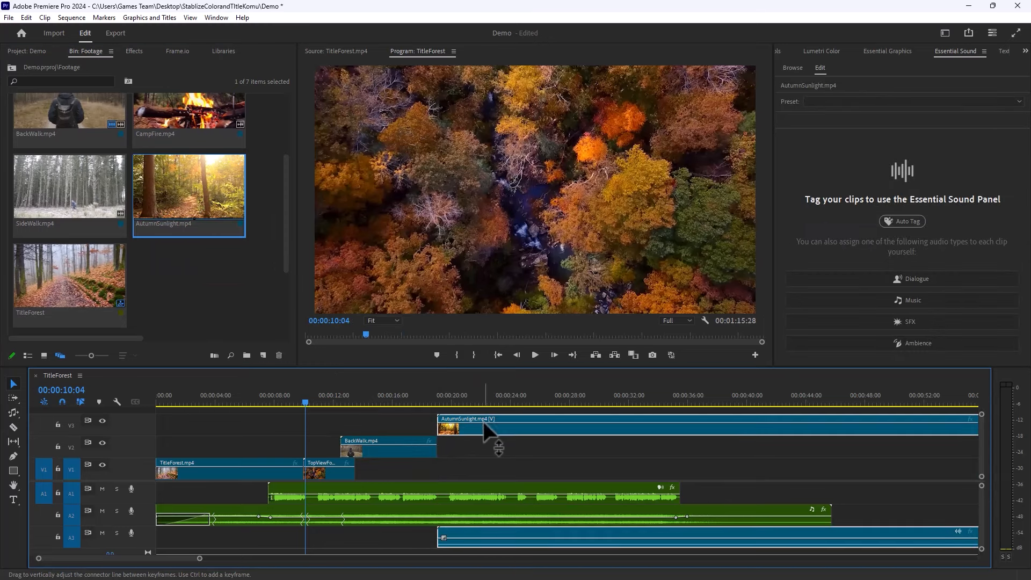
{"action": "right_click", "coordinate": [484, 421]}
{"action": "left_click", "coordinate": [516, 210]}
{"action": "left_click", "coordinate": [507, 536]}
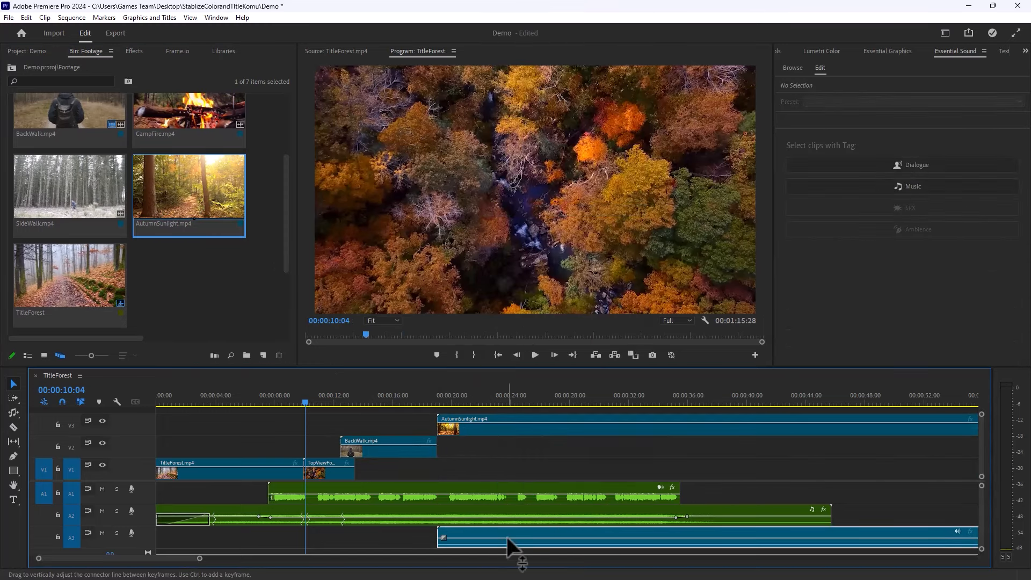
{"action": "key", "text": "Delete"}
Step: Move AutumnSunlight down to track V1, trim its end to leave about 4 seconds, and shift it to start at about 22 seconds
{"action": "left_click_drag", "start_coordinate": [489, 425], "coordinate": [463, 486]}
{"action": "left_click_drag", "start_coordinate": [200, 559], "coordinate": [243, 559]}
{"action": "left_click_drag", "start_coordinate": [940, 469], "coordinate": [375, 471]}
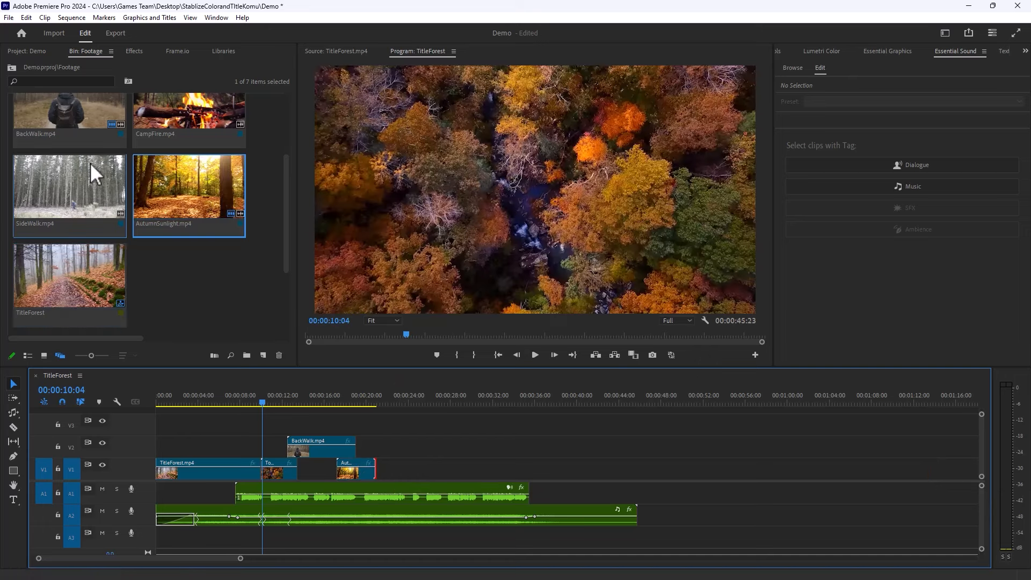
{"action": "scroll", "coordinate": [110, 197], "scroll_direction": "up", "scroll_amount": 3}
{"action": "scroll", "coordinate": [191, 223], "scroll_direction": "up", "scroll_amount": 1}
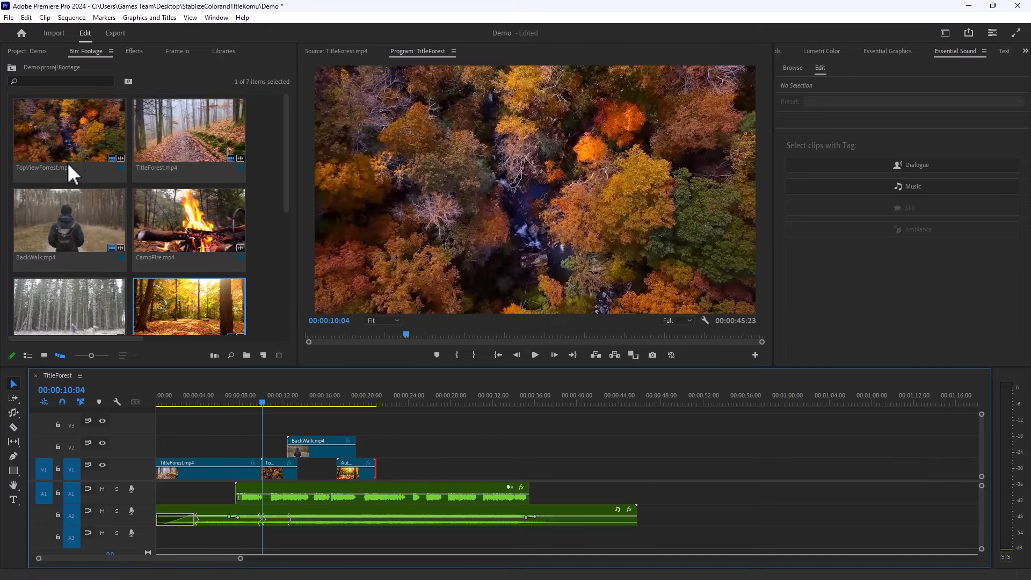
{"action": "left_click_drag", "start_coordinate": [358, 473], "coordinate": [410, 472]}
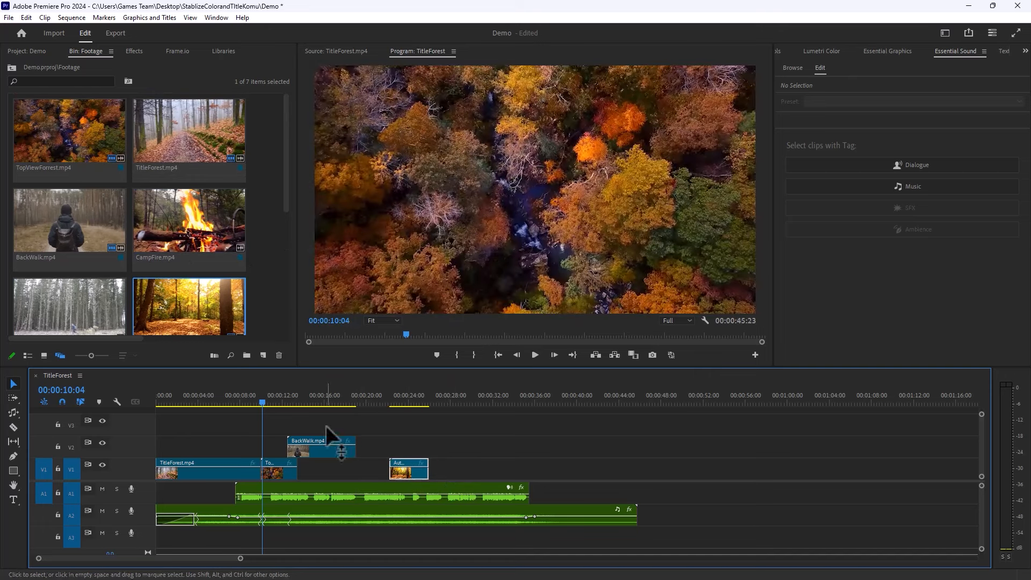
Step: Place CampFire.mp4 at about 29 seconds, unlink it, delete its audio from A3 and move its video down to track V1
{"action": "scroll", "coordinate": [207, 311], "scroll_direction": "down", "scroll_amount": 2}
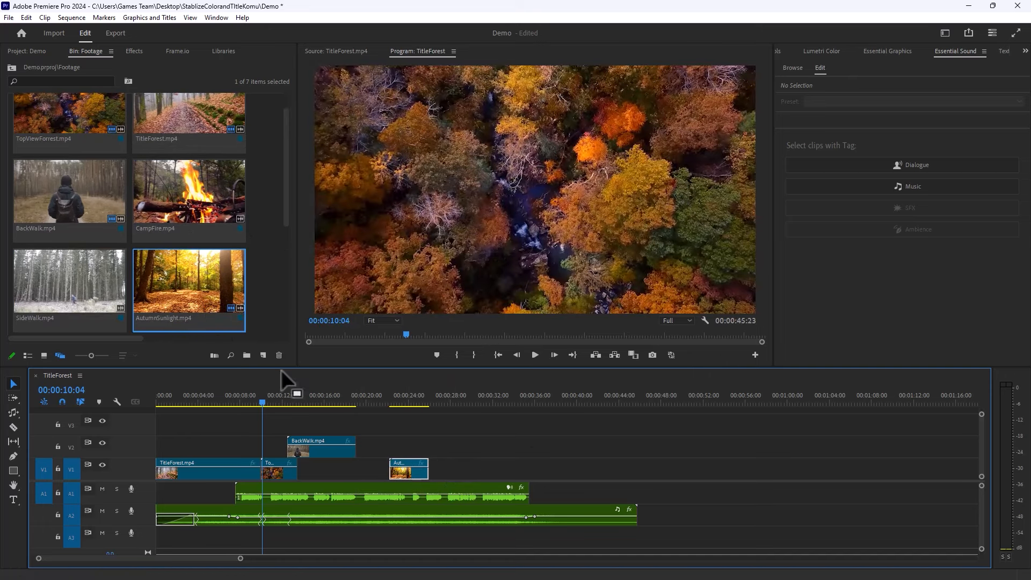
{"action": "left_click_drag", "start_coordinate": [198, 202], "coordinate": [460, 437]}
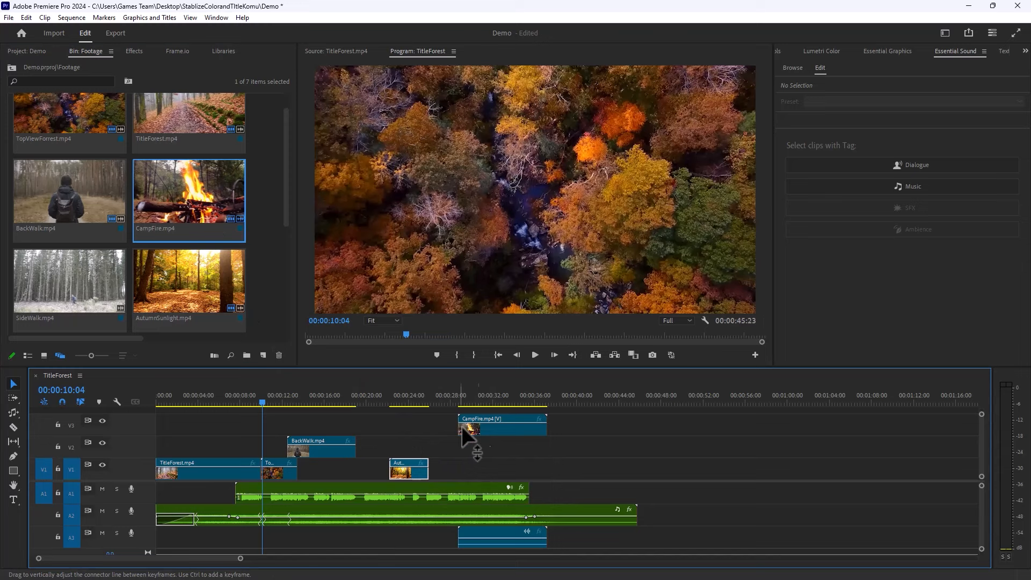
{"action": "right_click", "coordinate": [498, 430]}
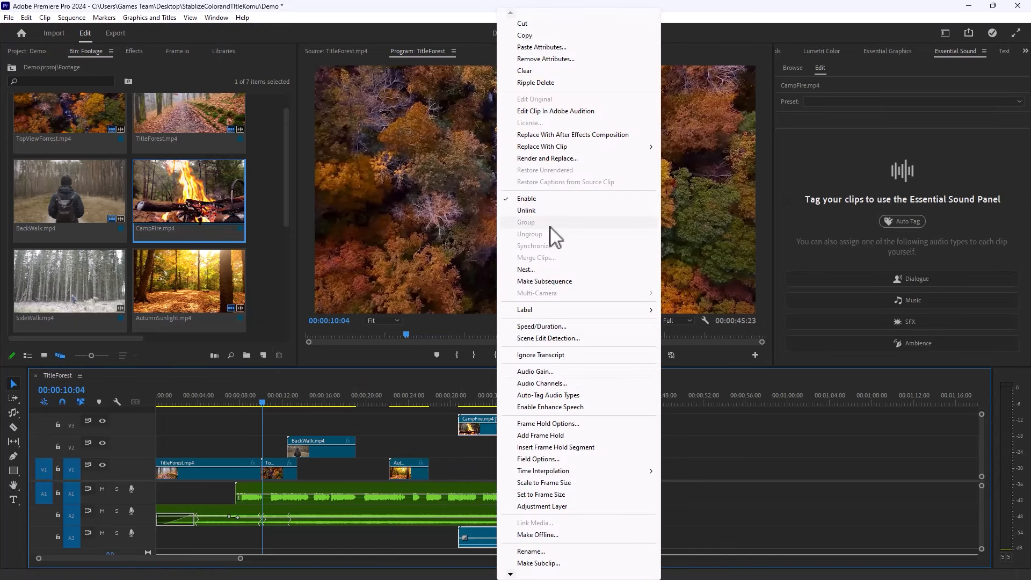
{"action": "left_click", "coordinate": [551, 211]}
{"action": "left_click_drag", "start_coordinate": [488, 439], "coordinate": [497, 536]}
{"action": "left_click", "coordinate": [497, 536]}
{"action": "key", "text": "Delete"}
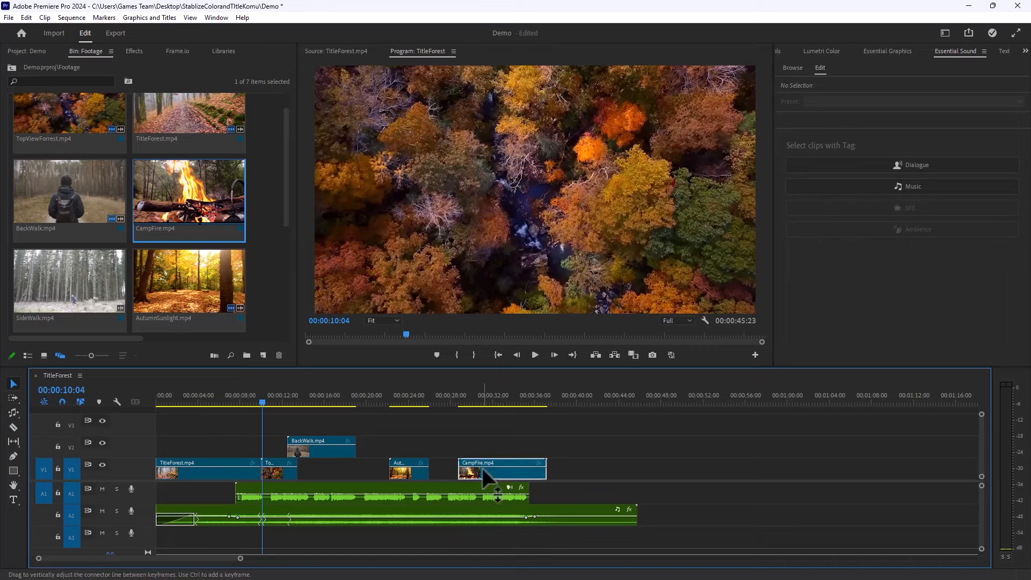
Step: Trim CampFire to end with the voiceover and extend the end of AutumnSunlight to about 28 seconds
{"action": "left_click_drag", "start_coordinate": [546, 469], "coordinate": [529, 472]}
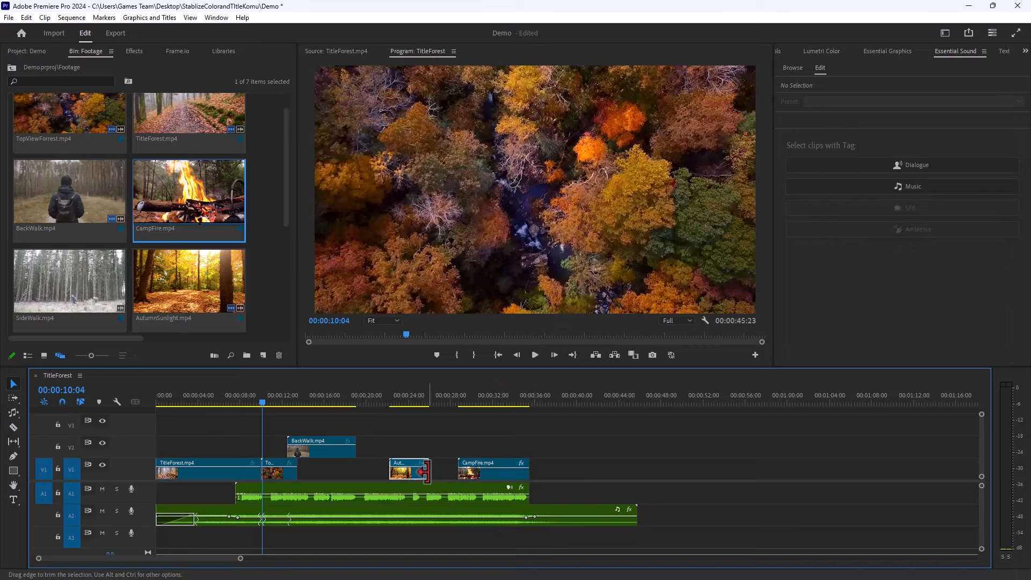
{"action": "left_click_drag", "start_coordinate": [429, 471], "coordinate": [447, 472]}
Step: Place SideWalk.mp4 on track V3 at about 38 seconds, then unlink it and delete its audio from A3
{"action": "scroll", "coordinate": [150, 207], "scroll_direction": "down", "scroll_amount": 3}
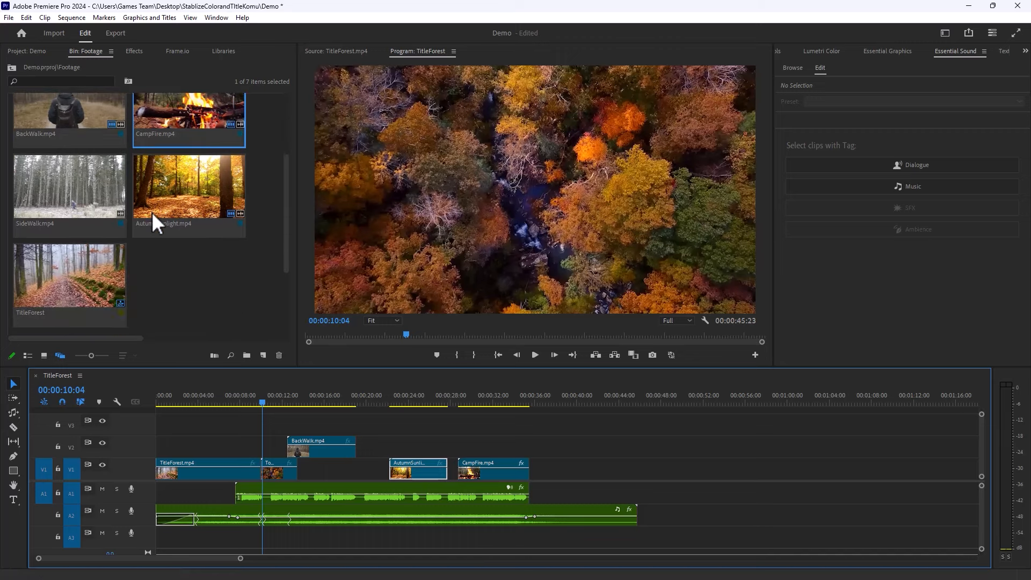
{"action": "scroll", "coordinate": [145, 225], "scroll_direction": "up", "scroll_amount": 3}
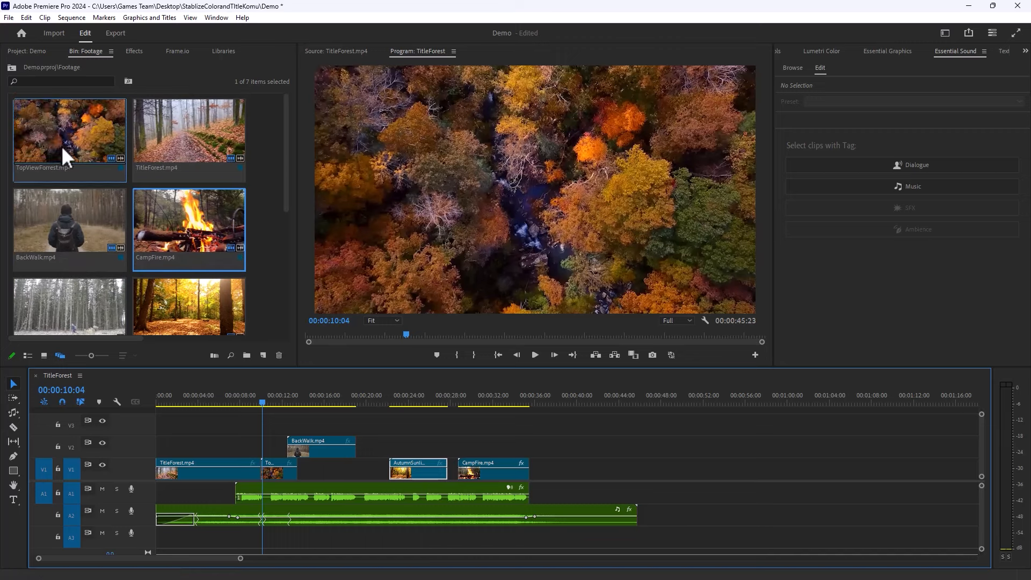
{"action": "scroll", "coordinate": [170, 242], "scroll_direction": "down", "scroll_amount": 3}
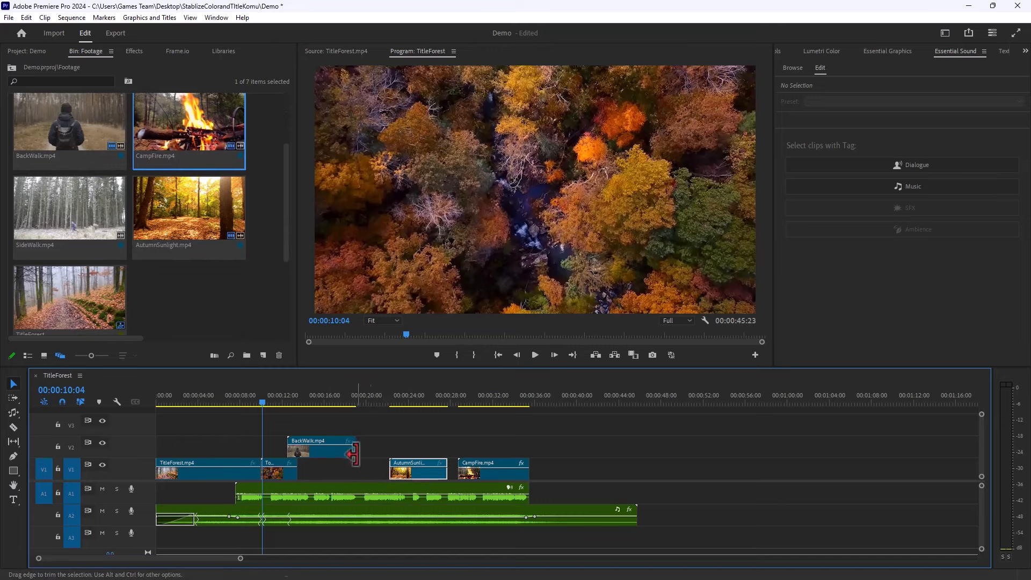
{"action": "scroll", "coordinate": [81, 178], "scroll_direction": "up", "scroll_amount": 1}
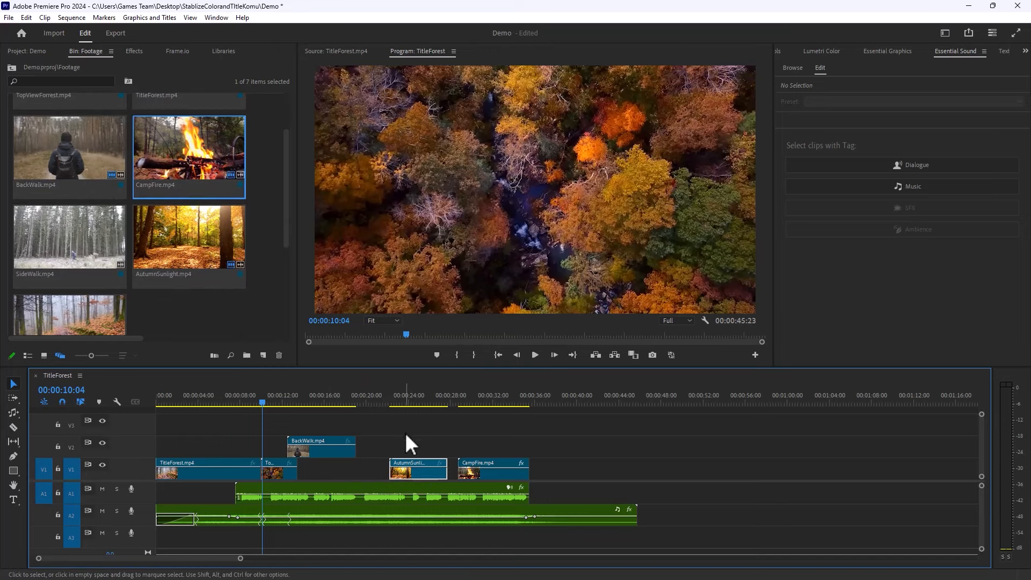
{"action": "left_click_drag", "start_coordinate": [40, 239], "coordinate": [561, 436]}
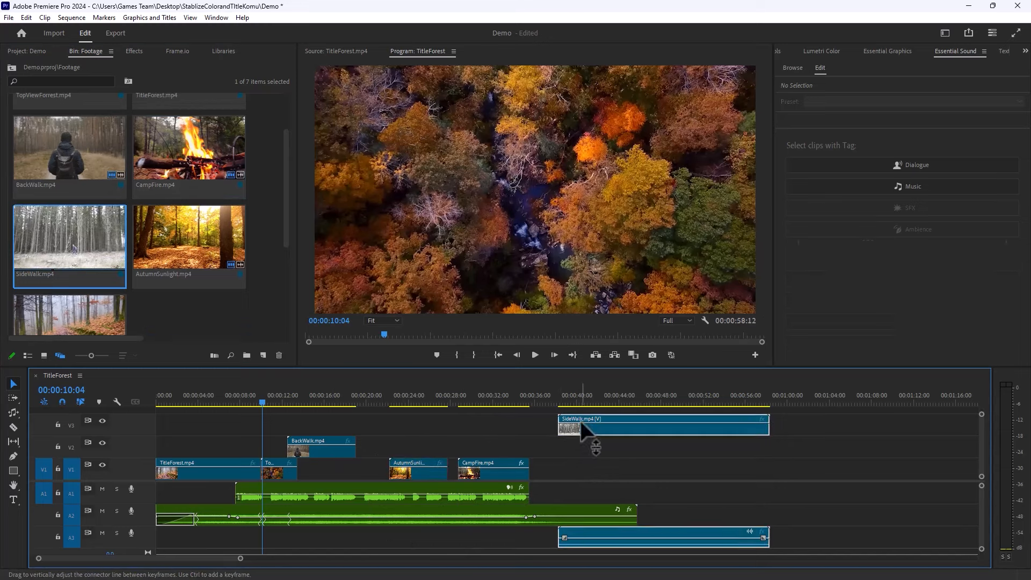
{"action": "right_click", "coordinate": [585, 422]}
{"action": "left_click", "coordinate": [617, 210]}
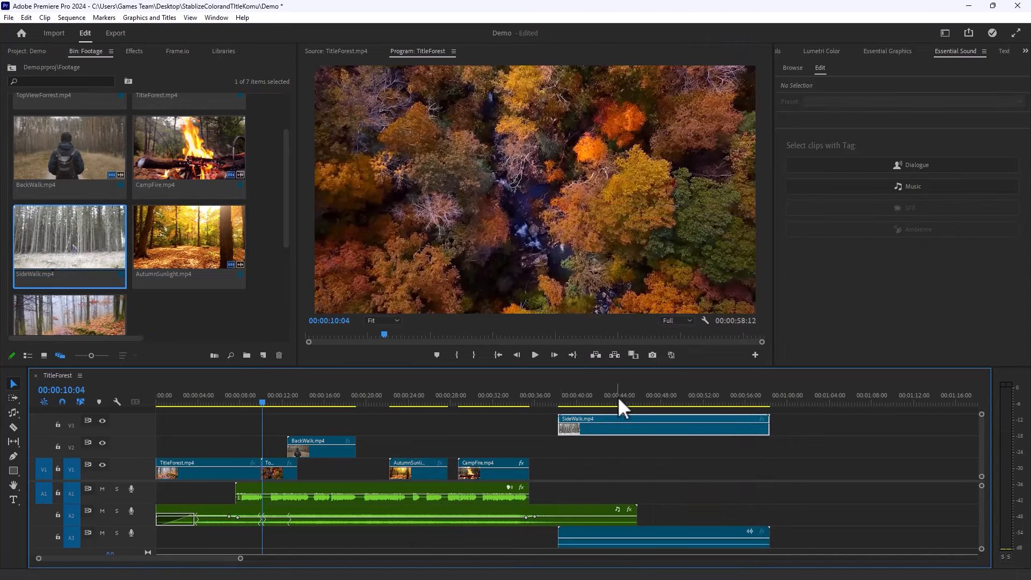
{"action": "left_click", "coordinate": [715, 543]}
{"action": "key", "text": "Delete"}
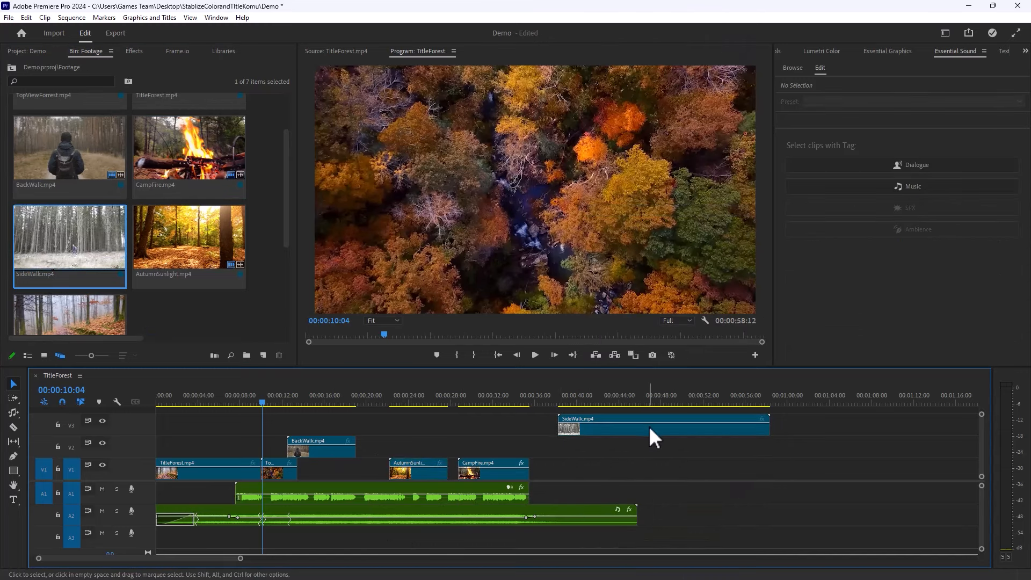
Step: Trim SideWalk to about 4 seconds and move it to track V1 under BackWalk so that both clips end together
{"action": "left_click_drag", "start_coordinate": [650, 429], "coordinate": [452, 454]}
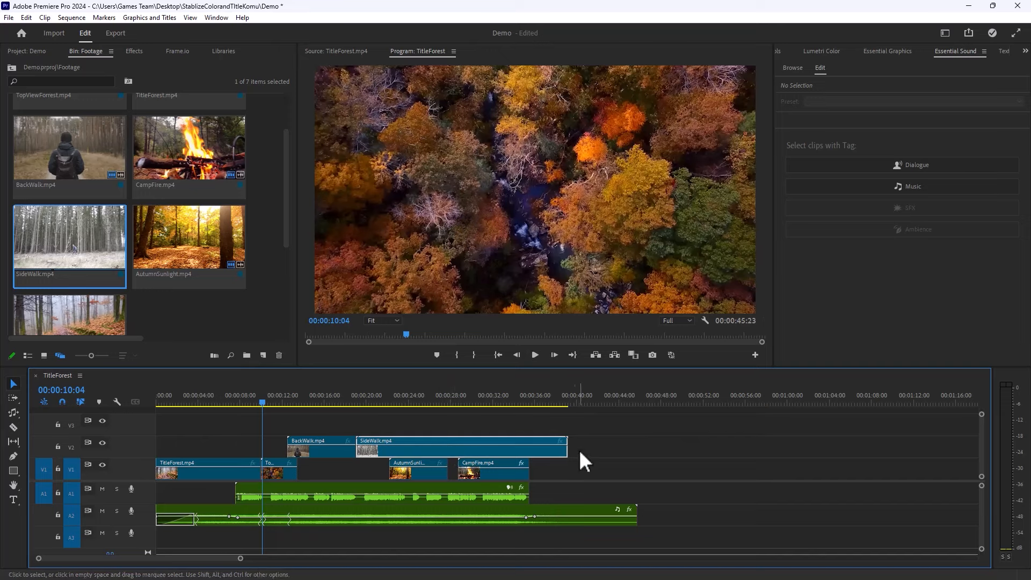
{"action": "left_click_drag", "start_coordinate": [564, 450], "coordinate": [452, 450]}
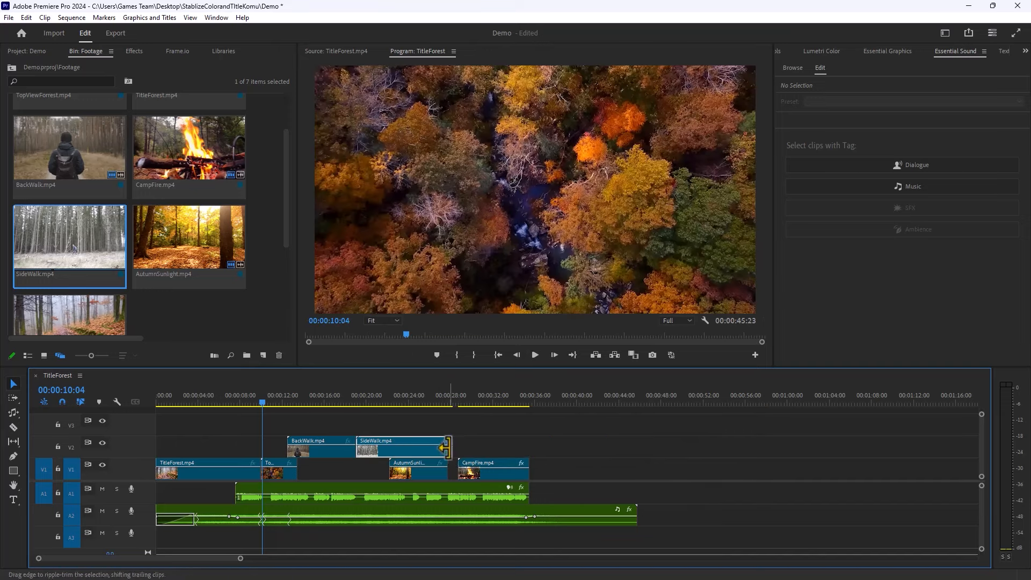
{"action": "key", "text": "ctrl+z"}
{"action": "left_click_drag", "start_coordinate": [568, 450], "coordinate": [338, 467]}
Step: Close the gap between SideWalk and AutumnSunlight on V1, and extend the end of AutumnSunlight to the start of CampFire
{"action": "left_click", "coordinate": [368, 469]}
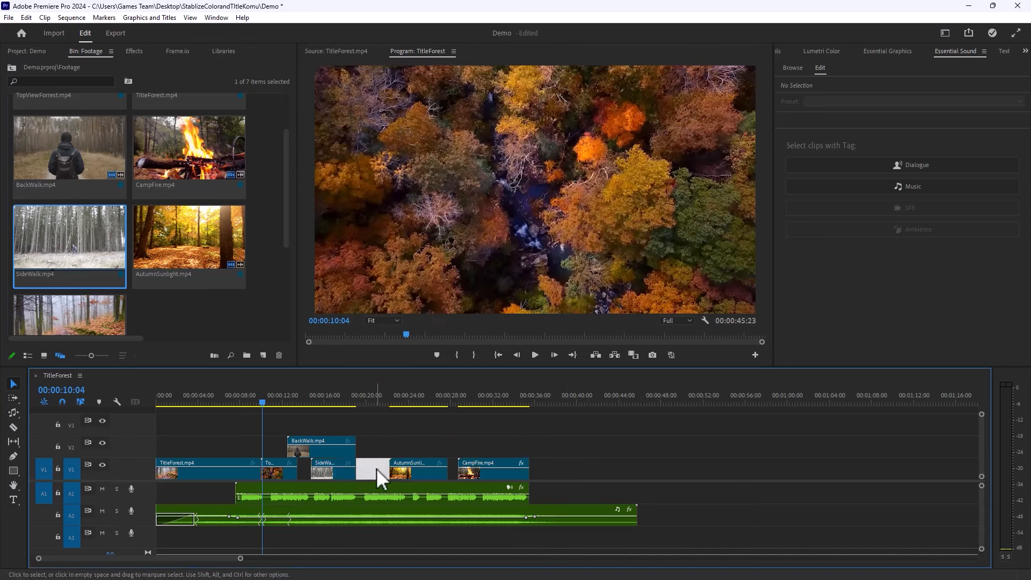
{"action": "key", "text": "Delete"}
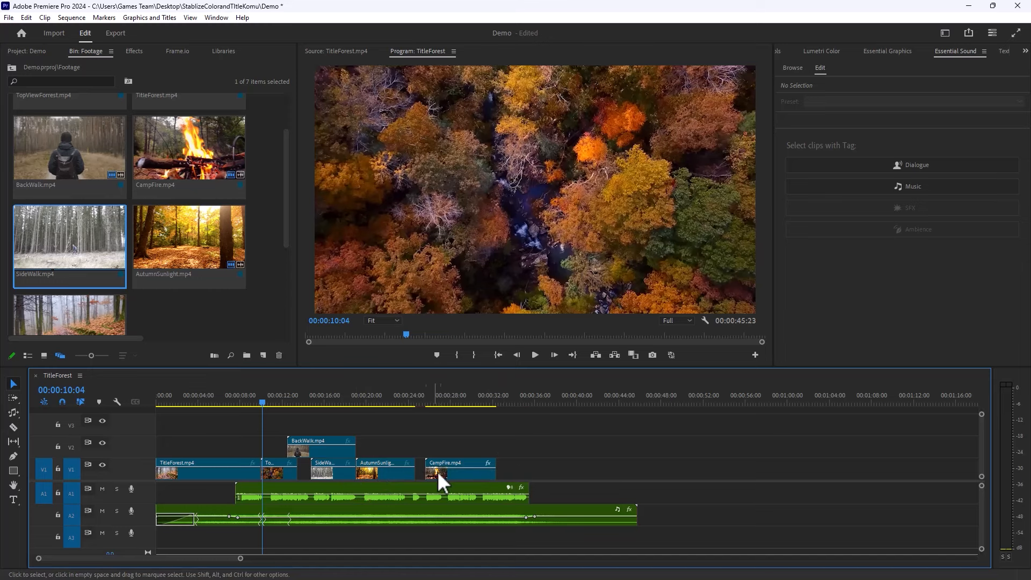
{"action": "left_click", "coordinate": [421, 470]}
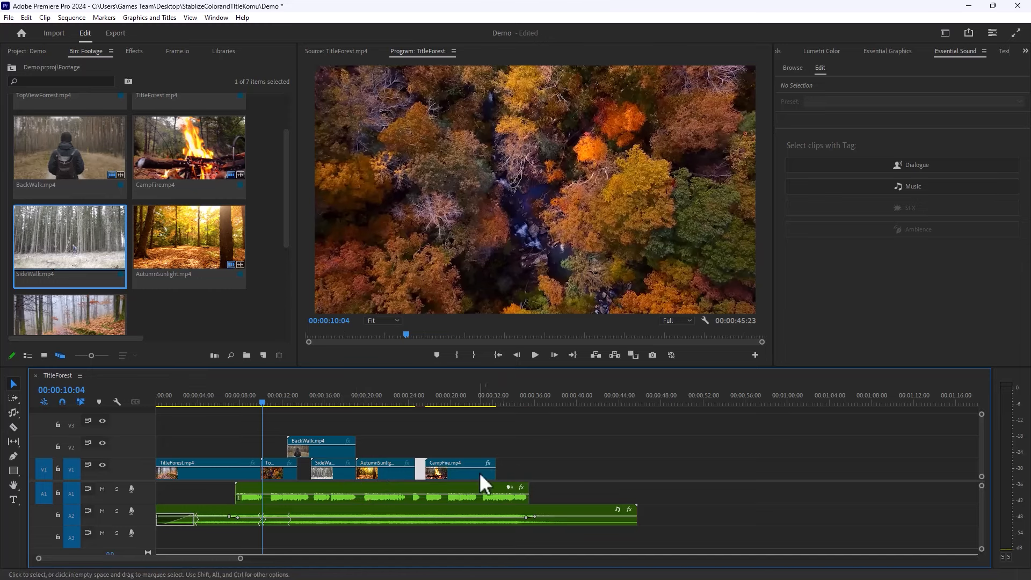
{"action": "left_click", "coordinate": [420, 471]}
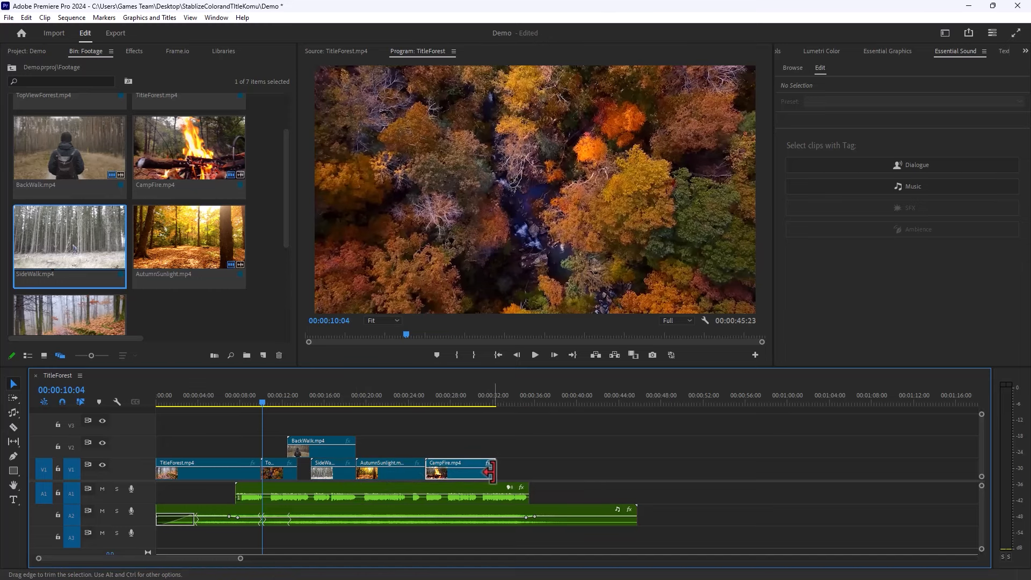
Step: Shift CampFire to end with the voiceover and AutumnSunlight against it, then retrim SideWalk to run from about 18 seconds to AutumnSunlight's start
{"action": "left_click_drag", "start_coordinate": [470, 473], "coordinate": [502, 480]}
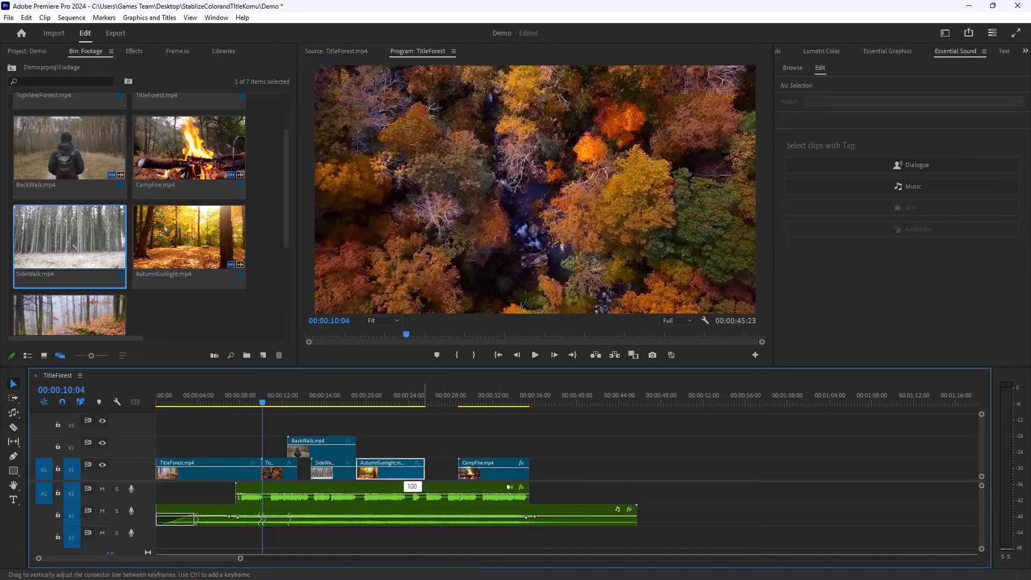
{"action": "left_click_drag", "start_coordinate": [385, 472], "coordinate": [419, 473]}
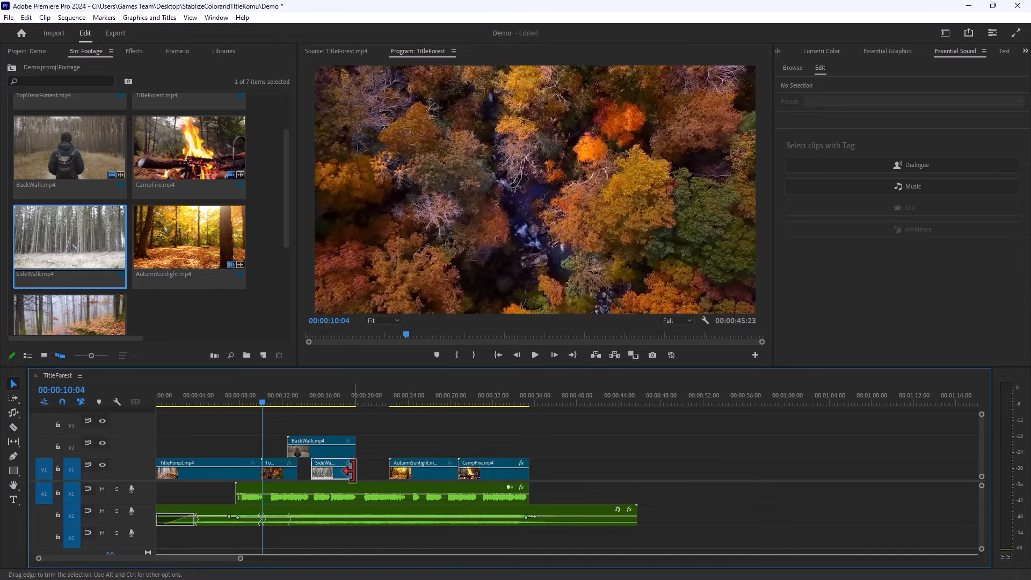
{"action": "left_click_drag", "start_coordinate": [355, 473], "coordinate": [388, 474]}
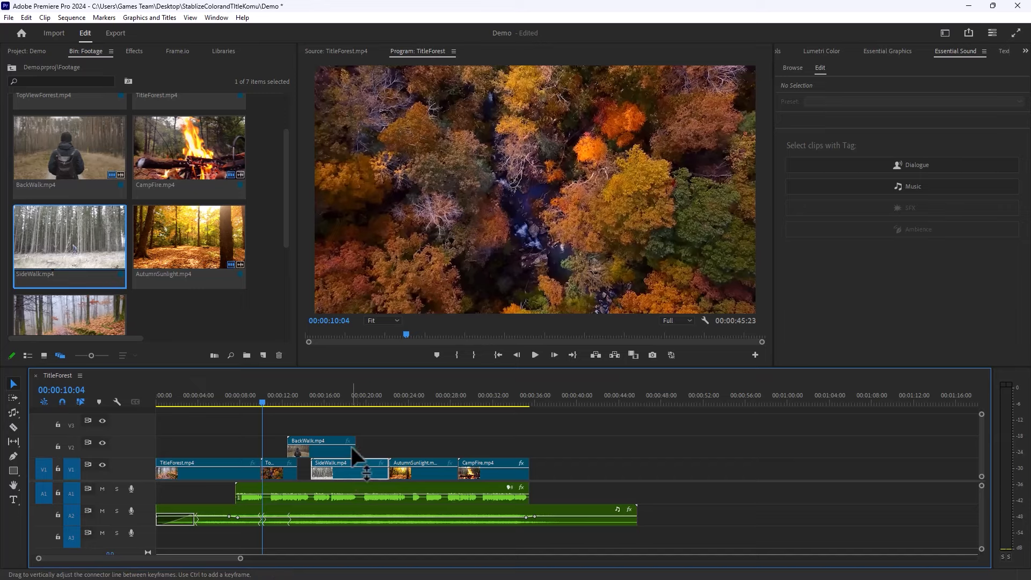
{"action": "left_click_drag", "start_coordinate": [312, 471], "coordinate": [343, 471]}
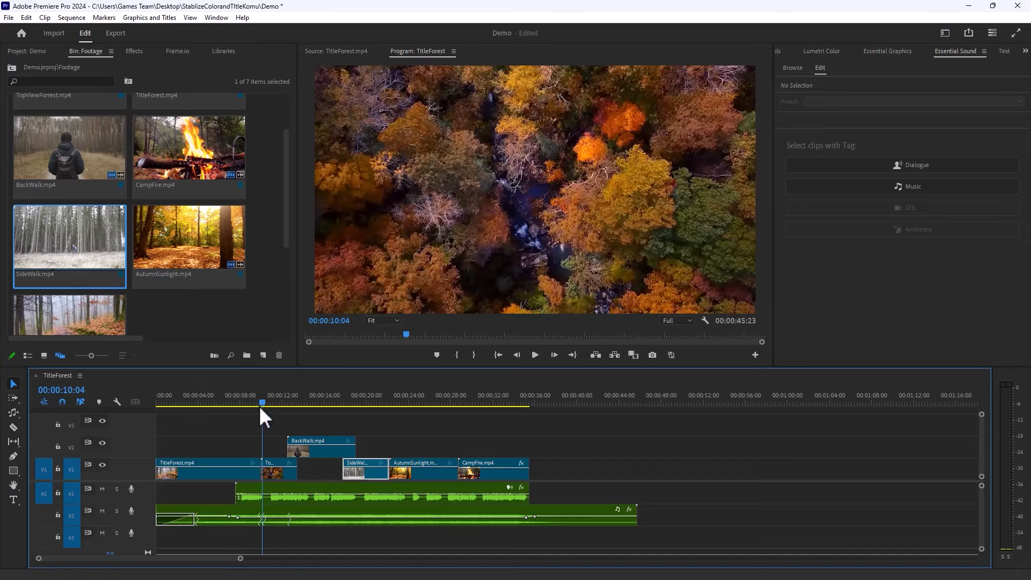
Step: Play the sequence from the start to past the end of CampFire to review the edit
{"action": "left_click_drag", "start_coordinate": [259, 405], "coordinate": [144, 405]}
{"action": "key", "text": "space"}
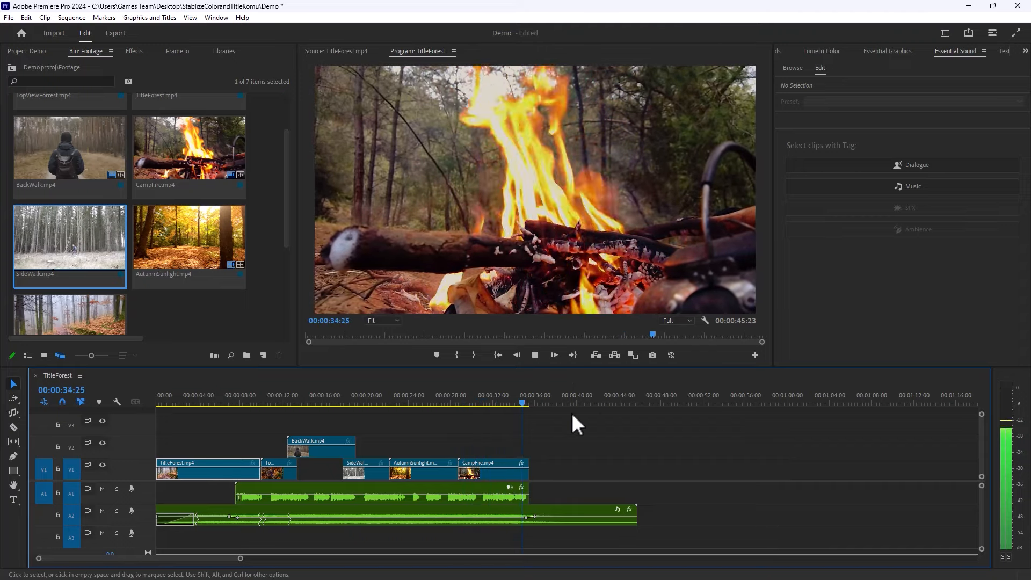
{"action": "key", "text": "space"}
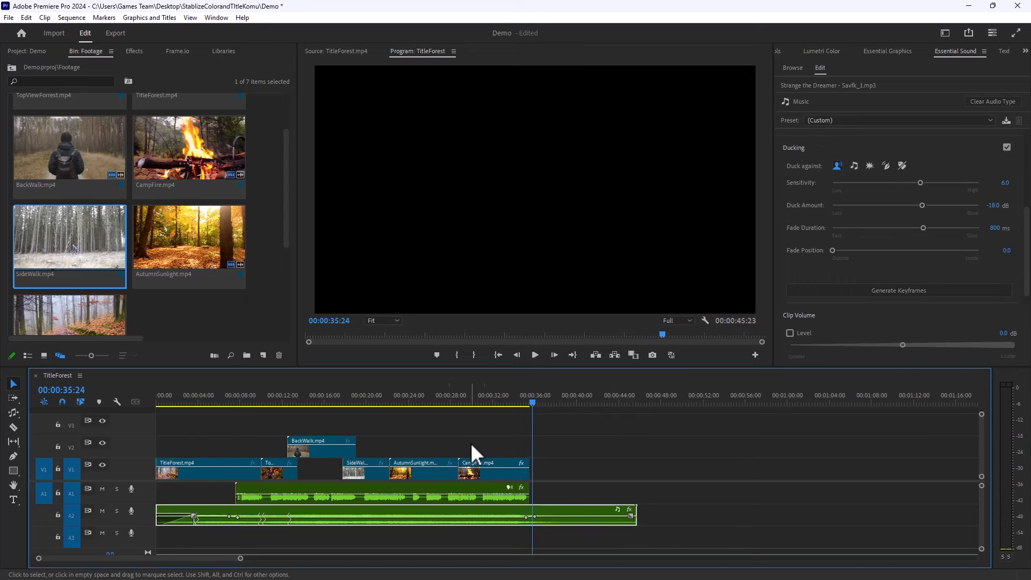
Step: Move SideWalk, AutumnSunlight and CampFire about 6.5 seconds later on V1 and place BackWalk in the space before them
{"action": "left_click", "coordinate": [303, 452]}
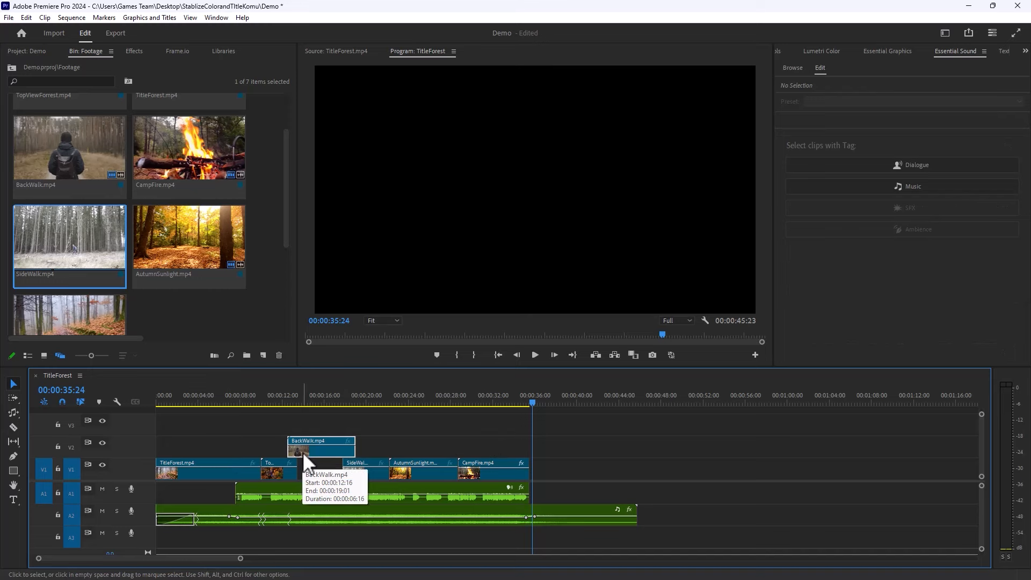
{"action": "left_click_drag", "start_coordinate": [326, 469], "coordinate": [566, 472]}
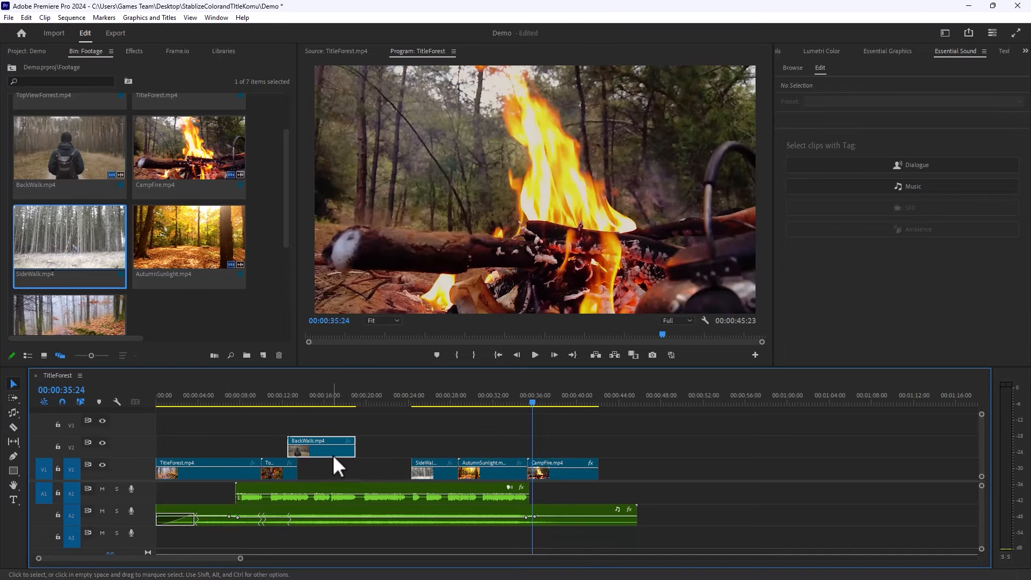
{"action": "mouse_move", "coordinate": [333, 454]}
{"action": "left_mouse_down"}
{"action": "mouse_move", "coordinate": [346, 468]}
{"action": "mouse_move", "coordinate": [336, 470]}
{"action": "left_mouse_up"}
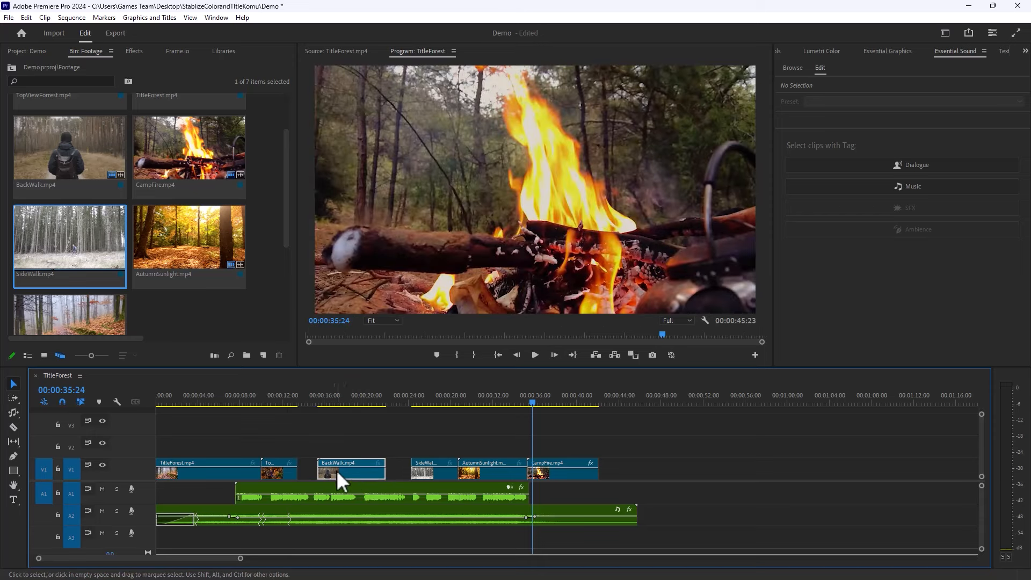
Step: Close the gaps before and after BackWalk on track V1 and trim CampFire to end with the voiceover
{"action": "left_click", "coordinate": [306, 470]}
{"action": "key", "text": "Delete"}
{"action": "left_click", "coordinate": [378, 470]}
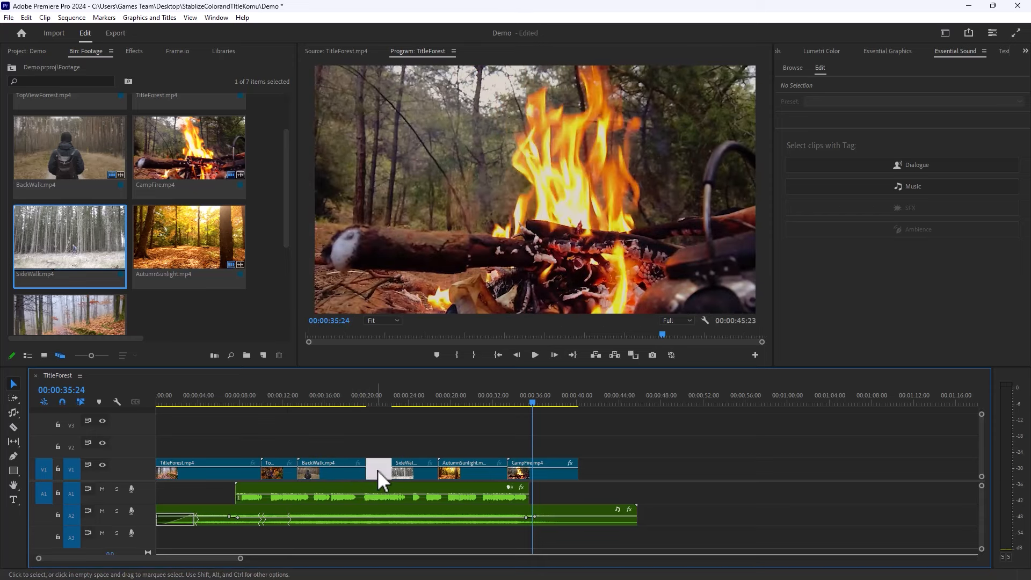
{"action": "key", "text": "Delete"}
{"action": "left_click_drag", "start_coordinate": [547, 474], "coordinate": [528, 473]}
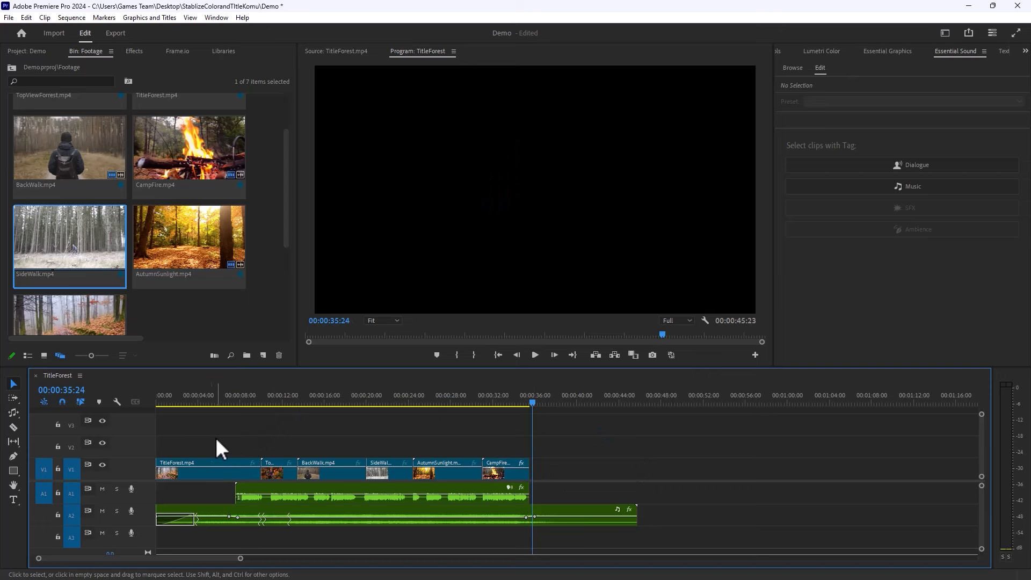
Step: Apply the Dip to Black video transition to the start of the TitleForest clip on track V1
{"action": "left_click", "coordinate": [134, 52]}
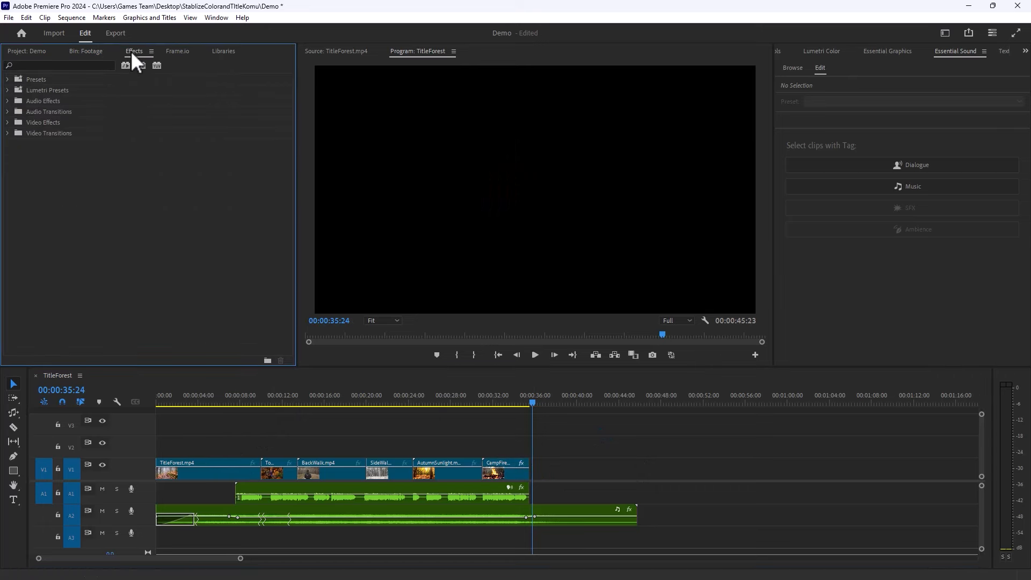
{"action": "left_click", "coordinate": [216, 428]}
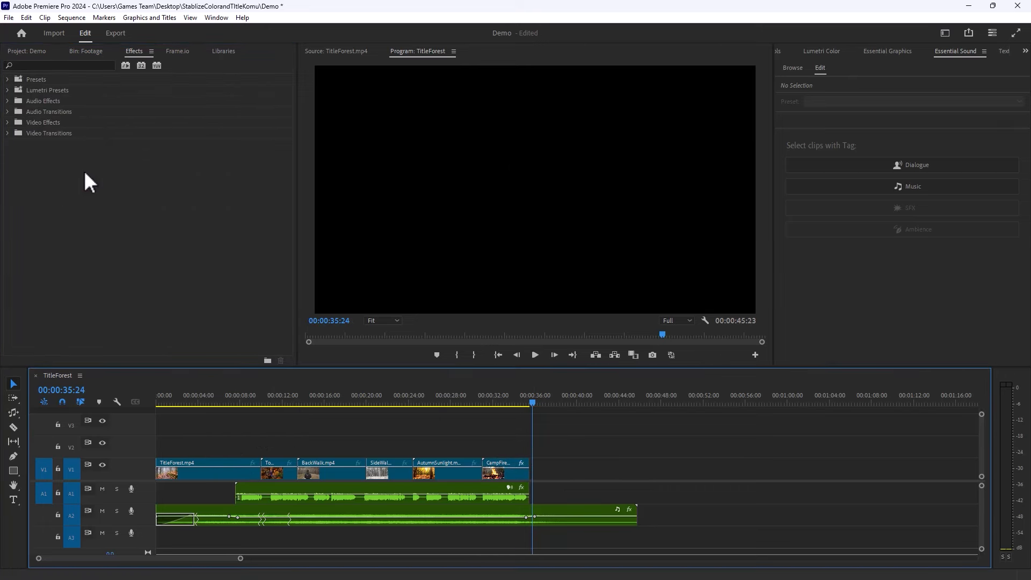
{"action": "left_click", "coordinate": [8, 133]}
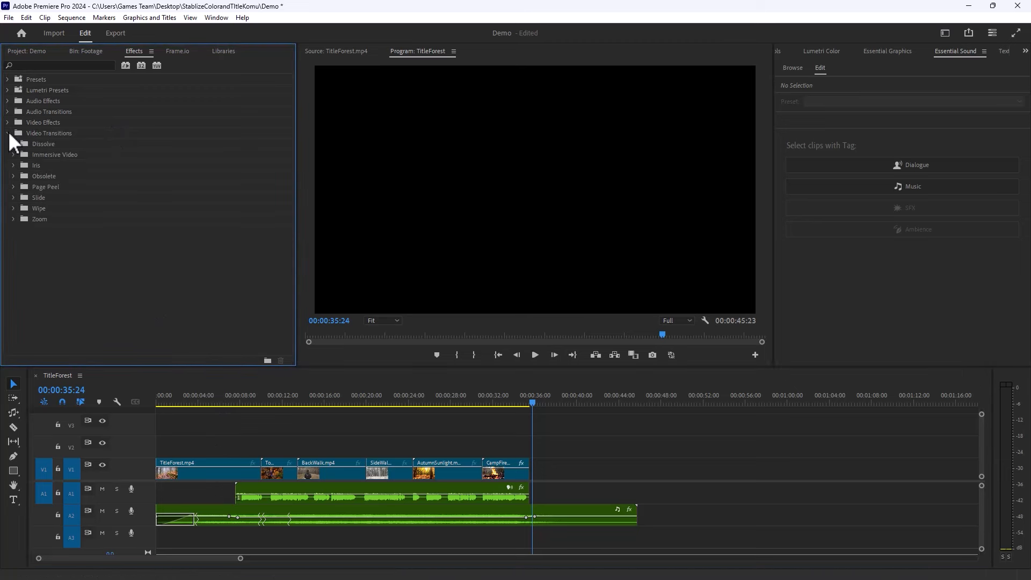
{"action": "left_click", "coordinate": [13, 144]}
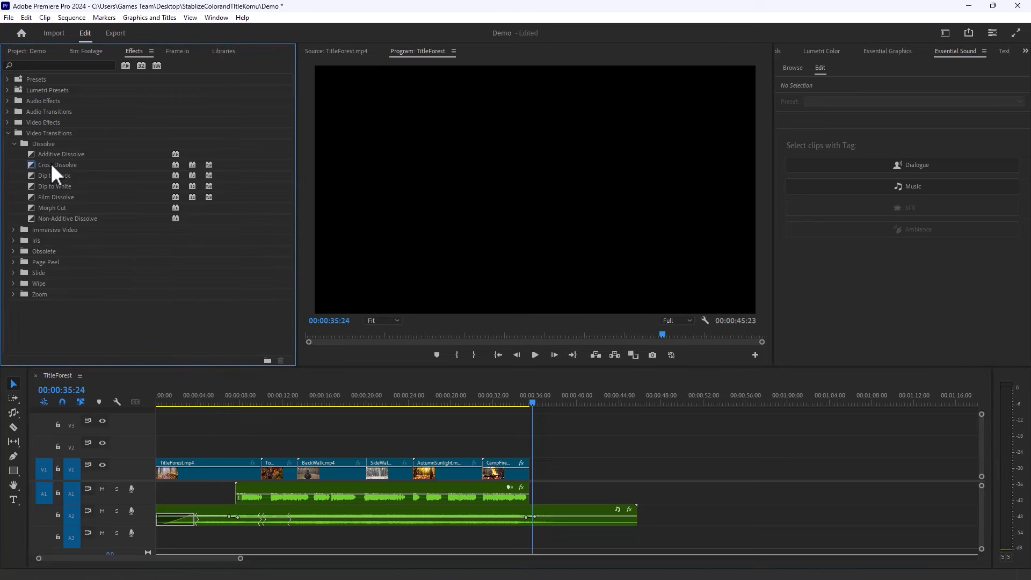
{"action": "mouse_move", "coordinate": [51, 176]}
{"action": "left_mouse_down"}
{"action": "mouse_move", "coordinate": [156, 350]}
{"action": "mouse_move", "coordinate": [163, 475]}
{"action": "left_mouse_up"}
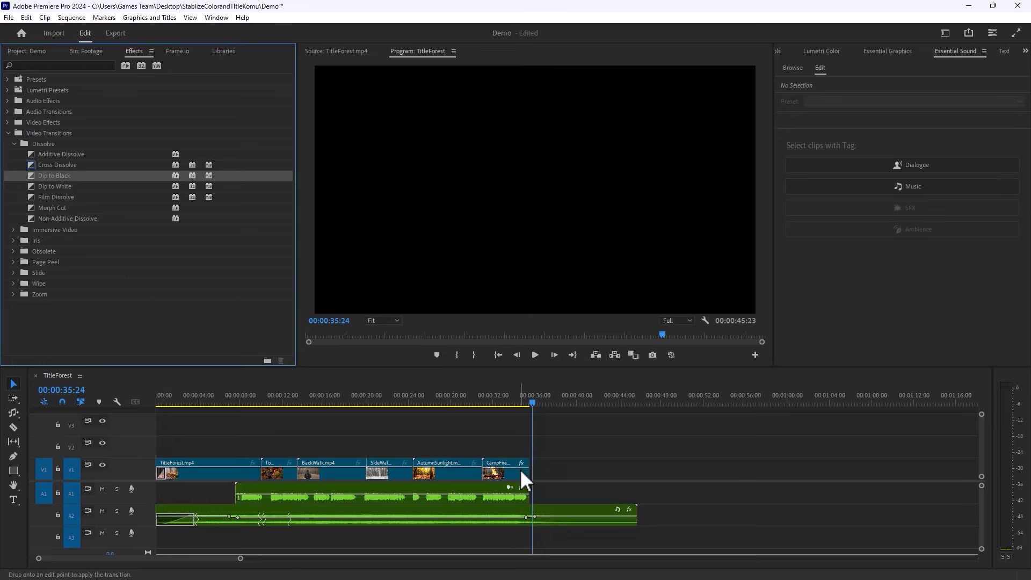
Step: Apply Dip to Black to the end of the CampFire clip and play the result
{"action": "left_click_drag", "start_coordinate": [527, 473], "coordinate": [524, 475]}
{"action": "left_click_drag", "start_coordinate": [241, 559], "coordinate": [204, 559]}
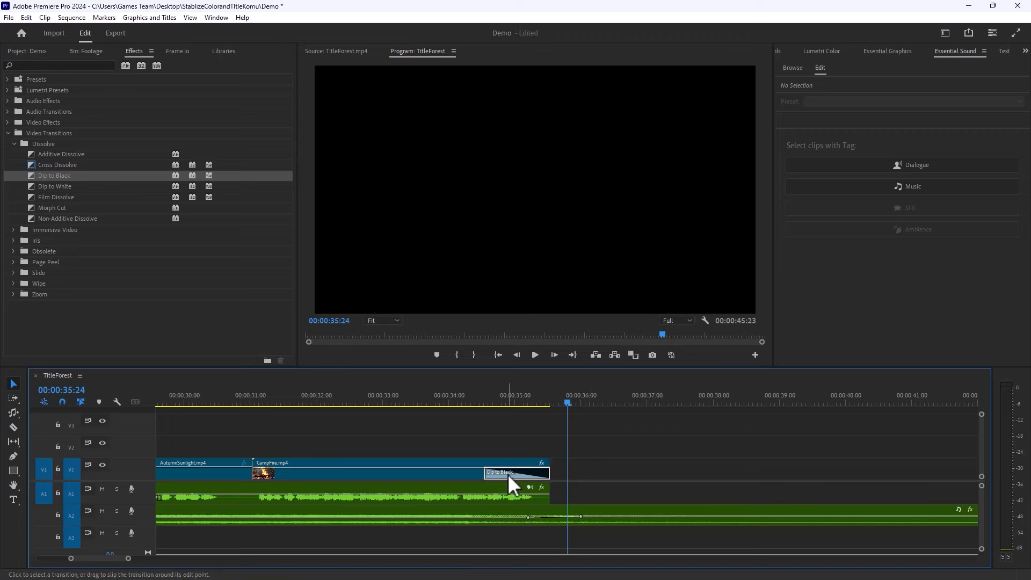
{"action": "mouse_move", "coordinate": [485, 473]}
{"action": "left_mouse_down"}
{"action": "mouse_move", "coordinate": [474, 473]}
{"action": "mouse_move", "coordinate": [486, 473]}
{"action": "left_mouse_up"}
{"action": "left_click_drag", "start_coordinate": [94, 559], "coordinate": [221, 570]}
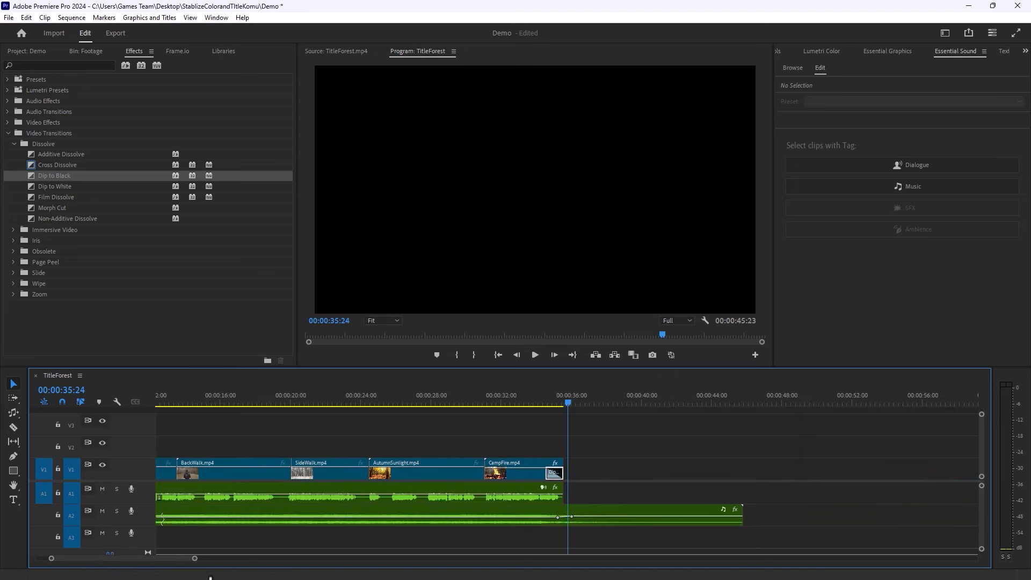
{"action": "key", "text": "space"}
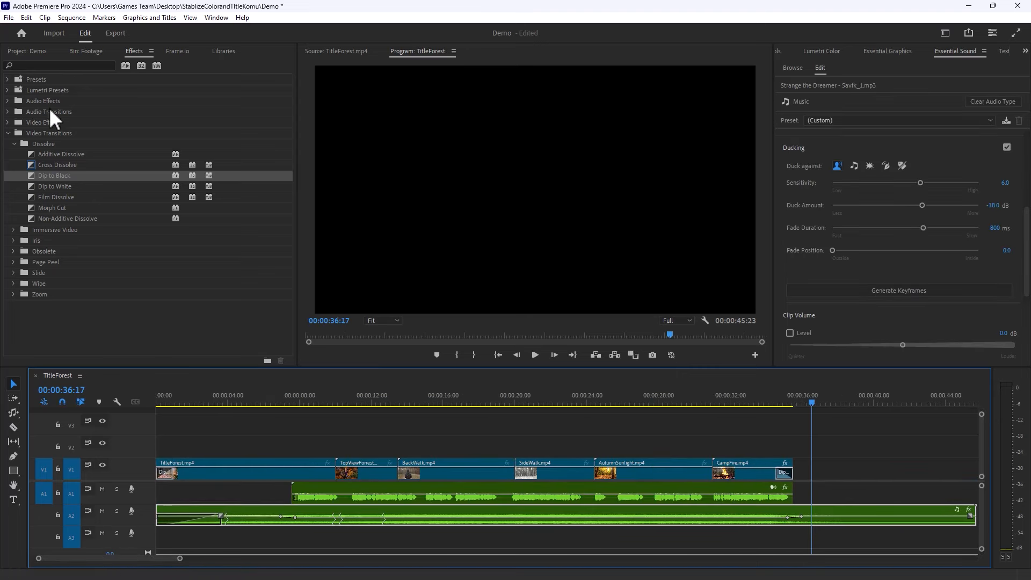
Step: Apply a Cross Dissolve at the cut between TitleForest and TopViewForrest on track V1
{"action": "left_click_drag", "start_coordinate": [56, 163], "coordinate": [344, 479]}
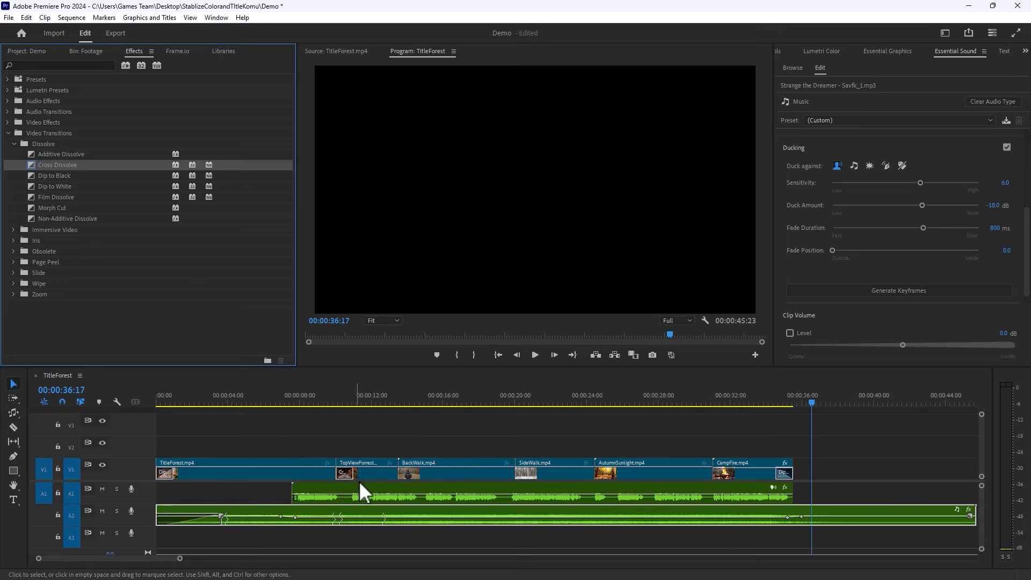
{"action": "left_click", "coordinate": [345, 476]}
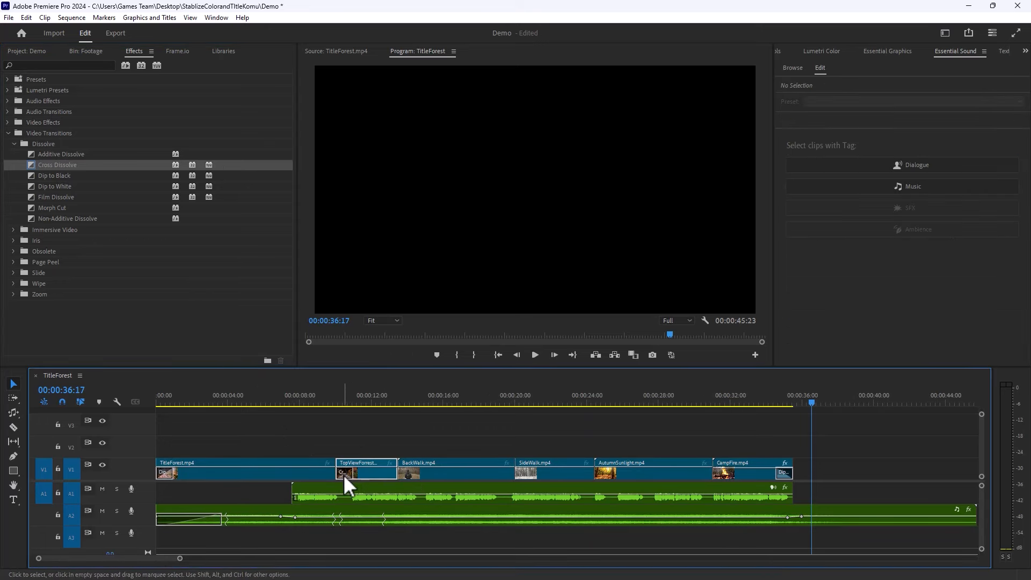
{"action": "left_click", "coordinate": [344, 473]}
{"action": "left_click", "coordinate": [346, 474]}
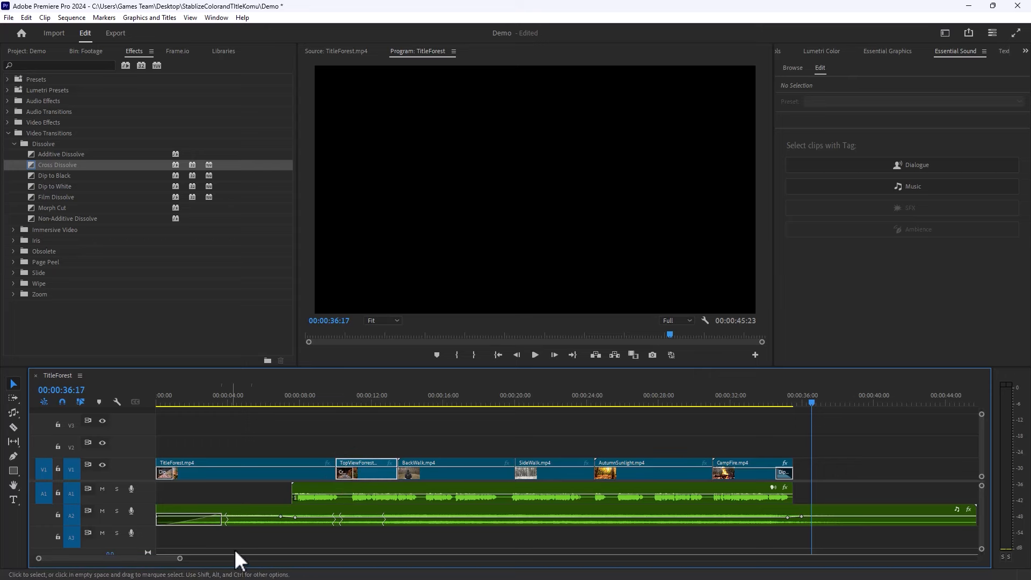
{"action": "left_click_drag", "start_coordinate": [180, 559], "coordinate": [1, 561]}
{"action": "left_click", "coordinate": [455, 475]}
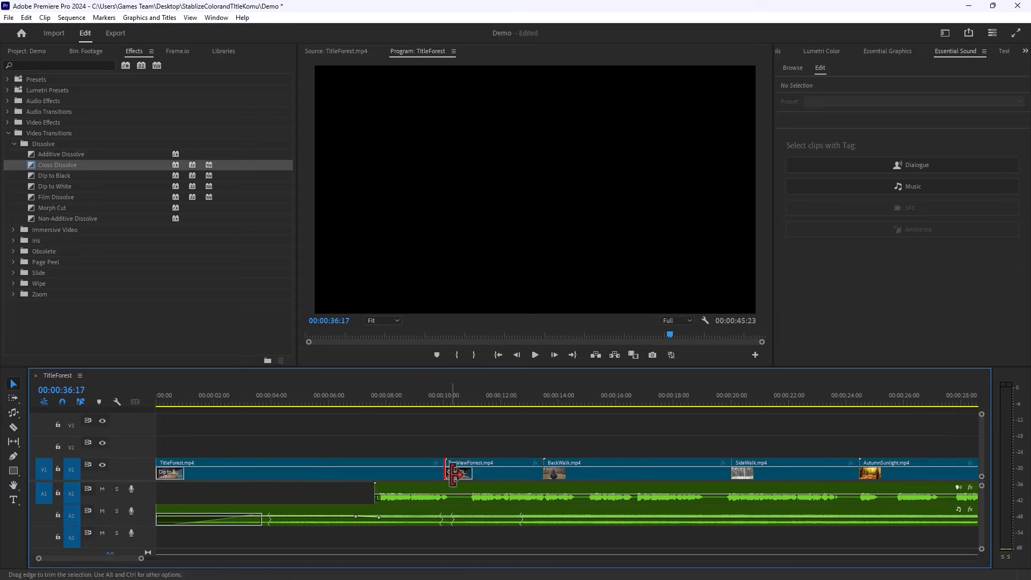
{"action": "left_click", "coordinate": [460, 475]}
{"action": "double_click", "coordinate": [458, 474]}
{"action": "left_click", "coordinate": [510, 50]}
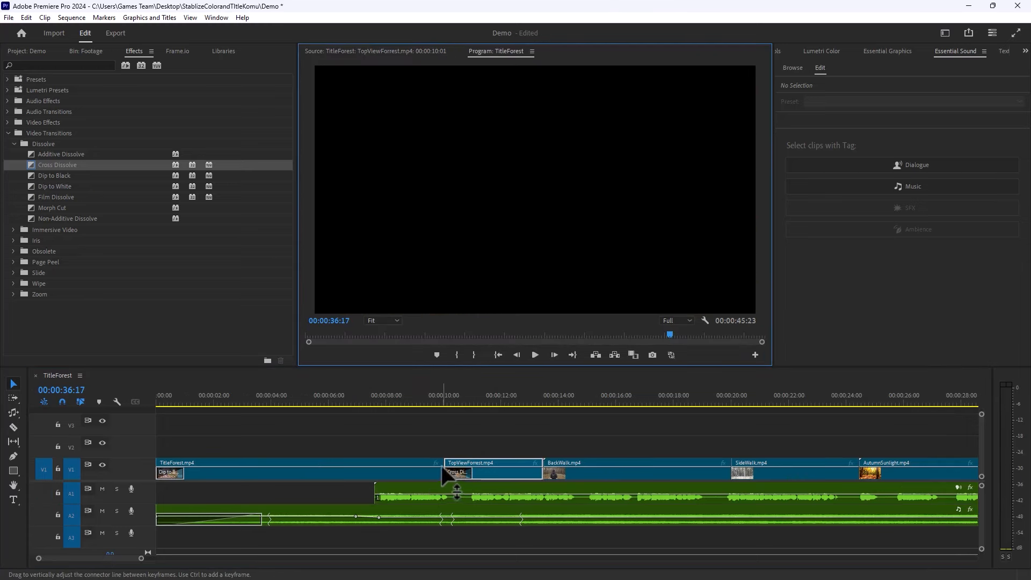
Step: Set the alignment of the Cross Dissolve between TitleForest and TopViewForrest to Center at Cut
{"action": "left_click", "coordinate": [456, 474]}
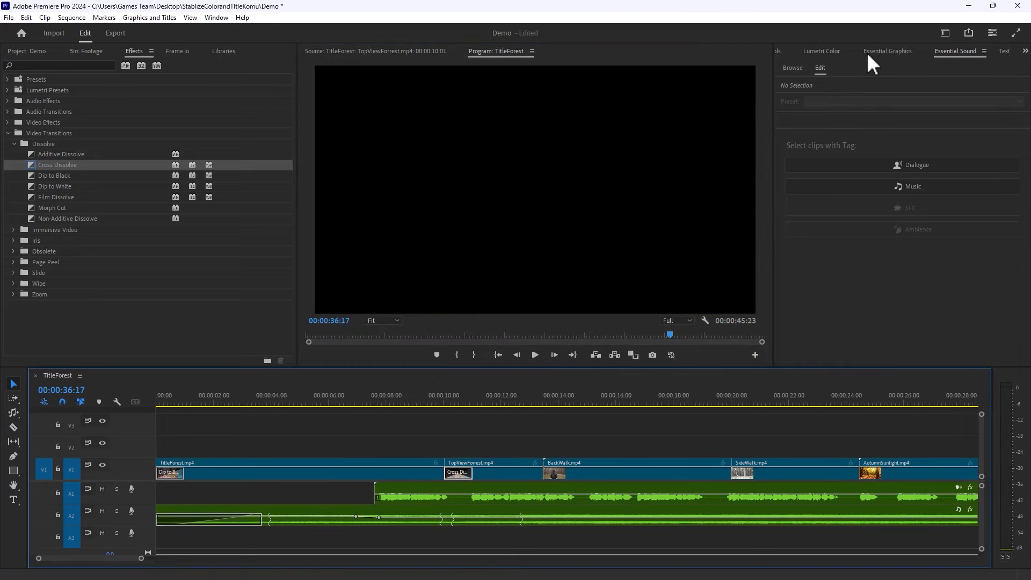
{"action": "left_click", "coordinate": [1026, 51]}
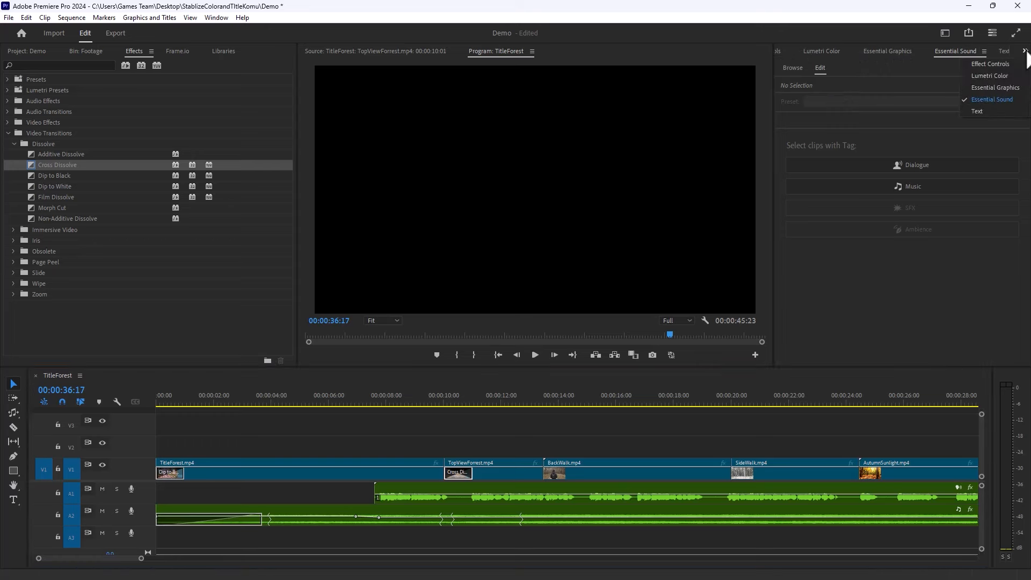
{"action": "left_click", "coordinate": [993, 64]}
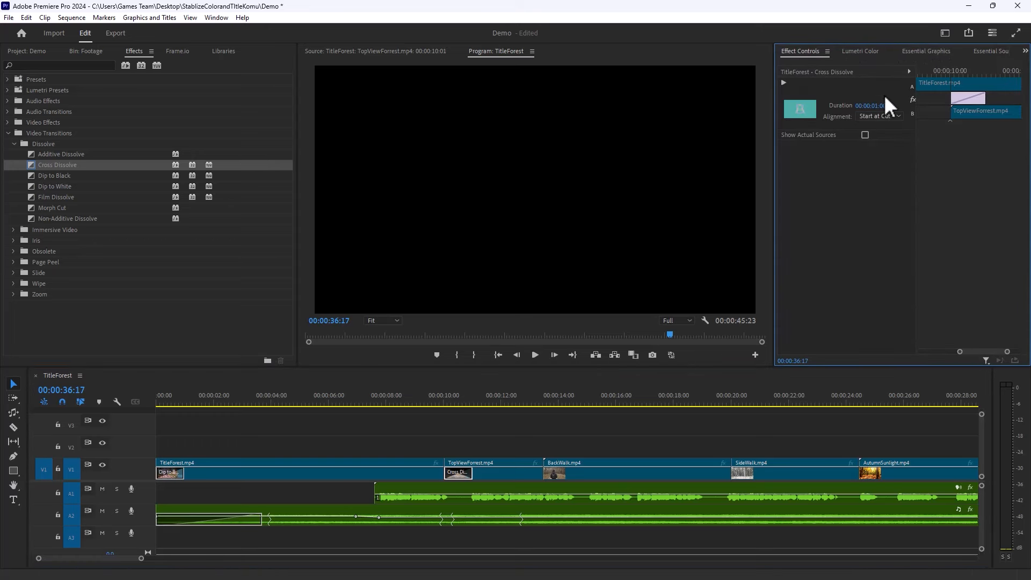
{"action": "left_click", "coordinate": [879, 117]}
{"action": "left_click", "coordinate": [884, 144]}
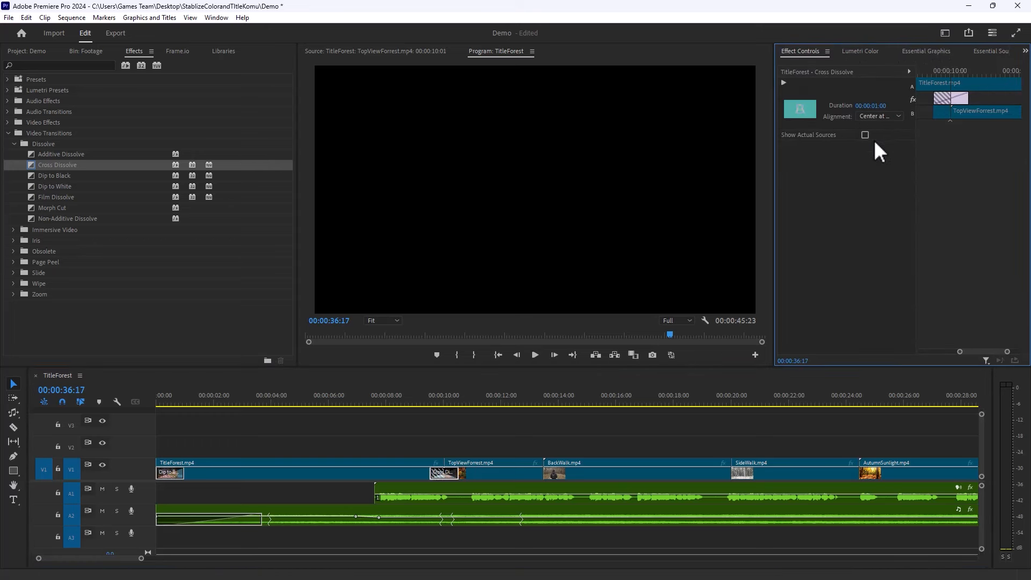
Step: Add a Cross Dissolve between TopViewForrest and BackWalk, aligned to Center at Cut
{"action": "left_click_drag", "start_coordinate": [94, 166], "coordinate": [543, 472]}
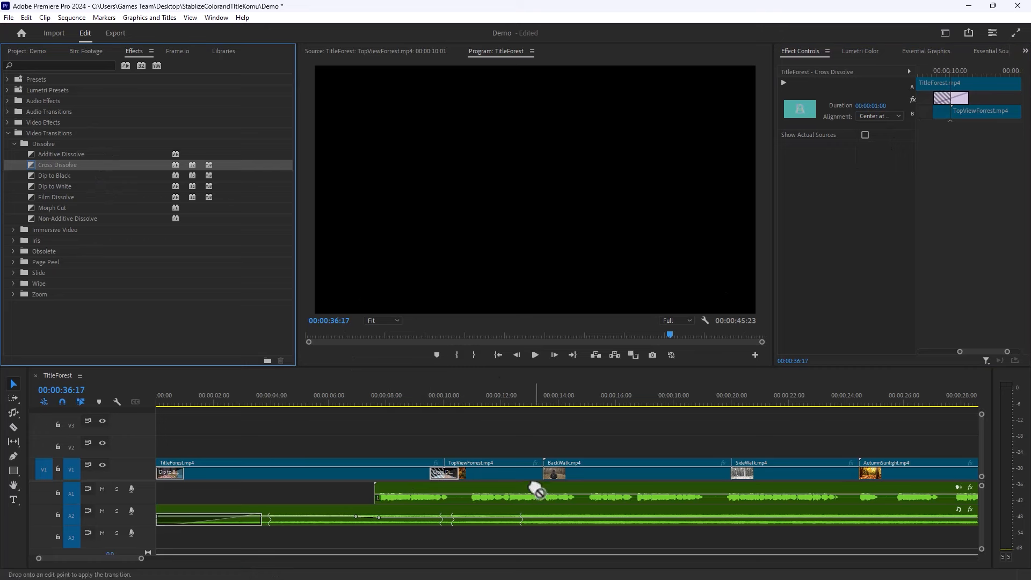
{"action": "left_click", "coordinate": [881, 116]}
{"action": "left_click", "coordinate": [886, 135]}
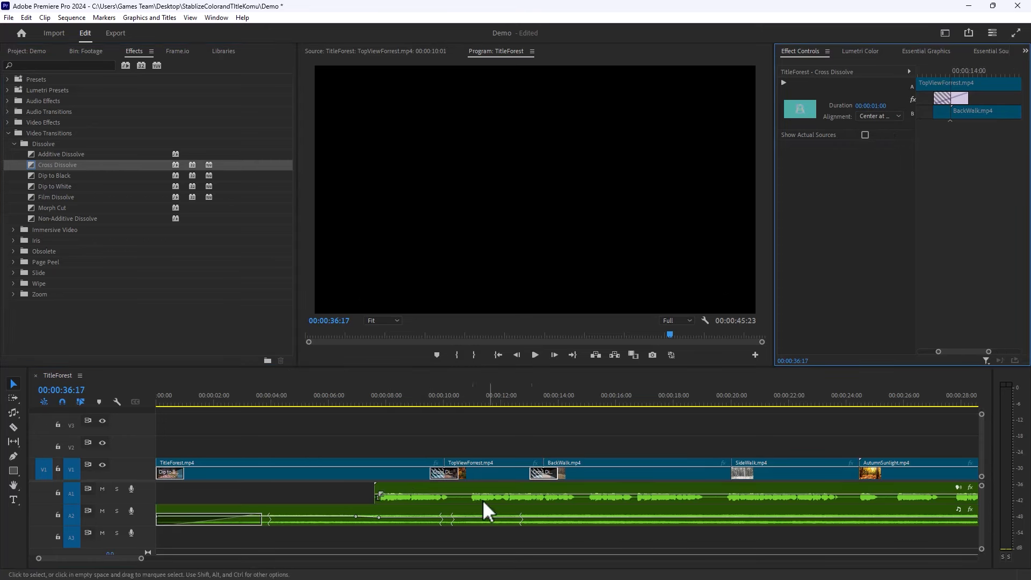
Step: Add Cross Dissolves between BackWalk and SideWalk and between SideWalk and AutumnSunlight, setting the latter to Center at Cut
{"action": "left_click_drag", "start_coordinate": [117, 165], "coordinate": [736, 470]}
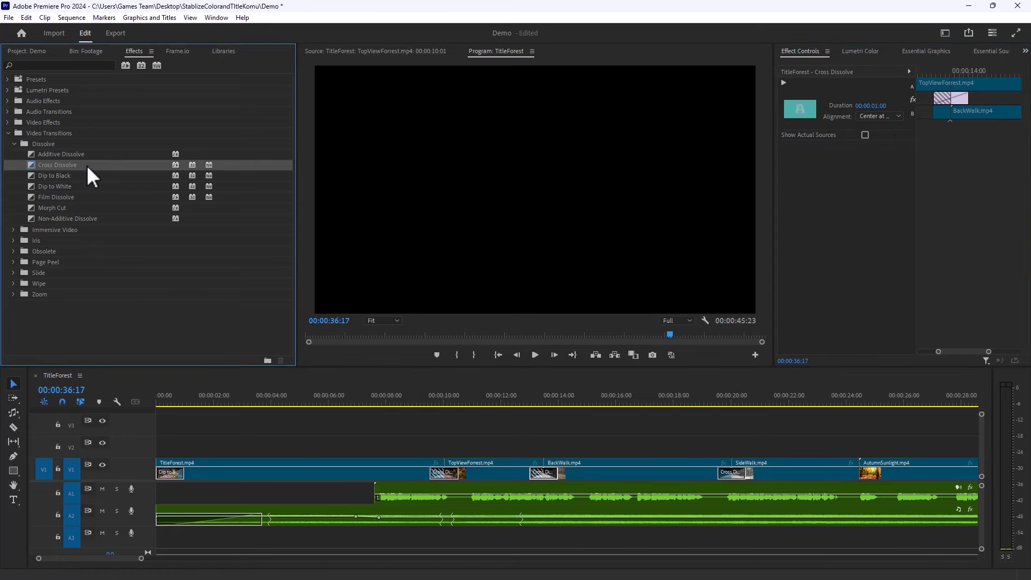
{"action": "left_click_drag", "start_coordinate": [91, 173], "coordinate": [873, 476]}
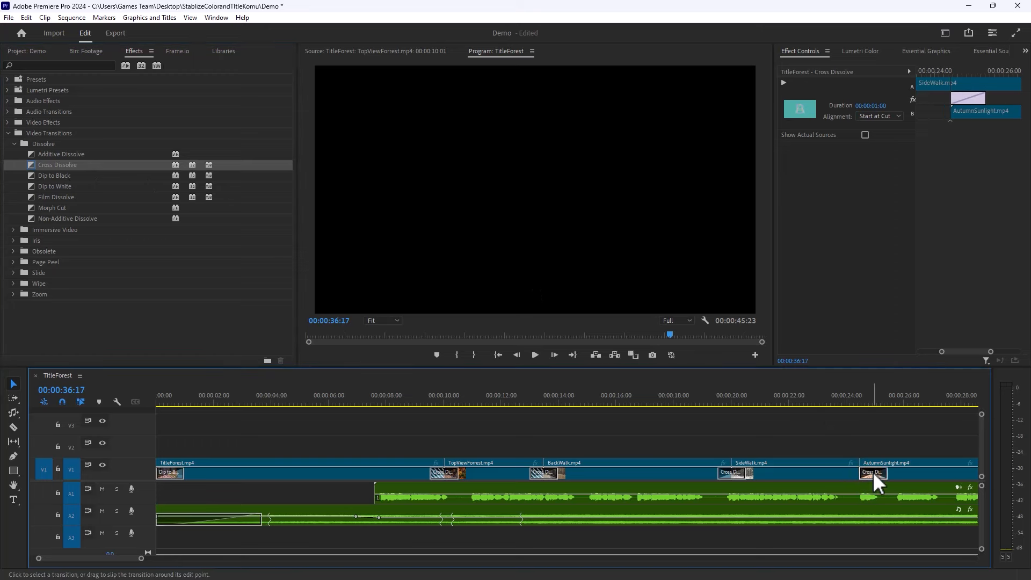
{"action": "left_click", "coordinate": [865, 116]}
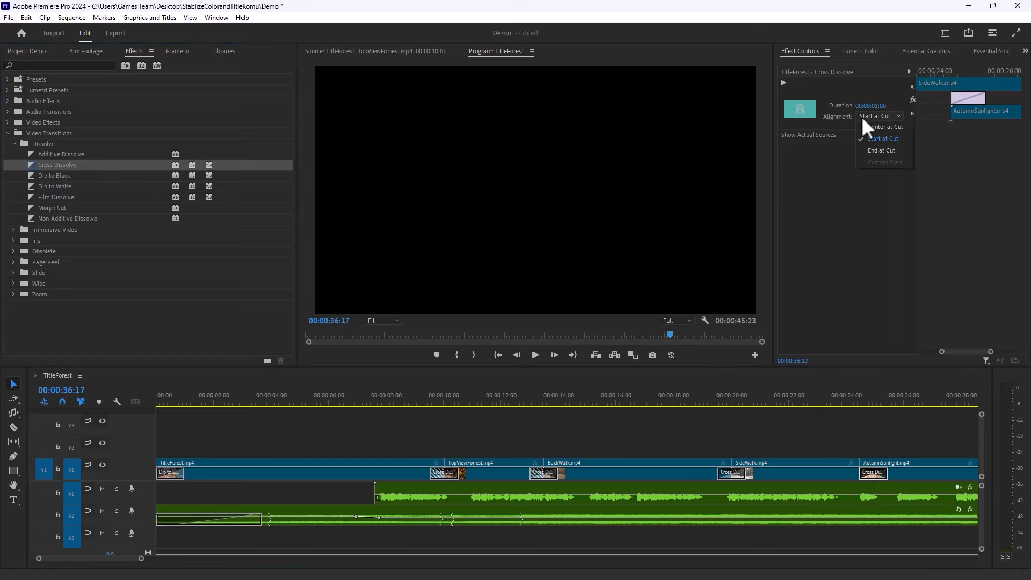
{"action": "left_click", "coordinate": [892, 129]}
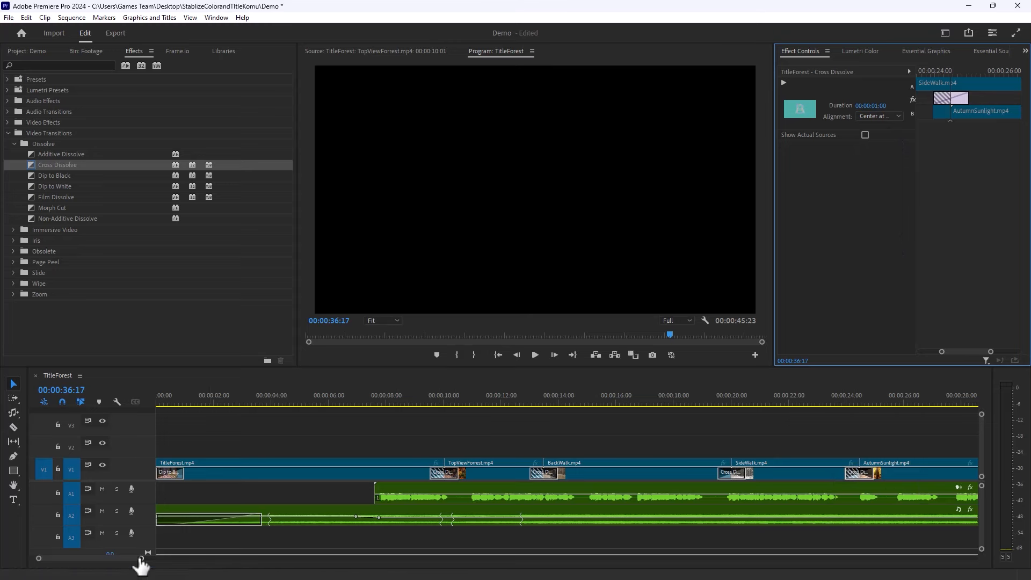
Step: Apply a Cross Dissolve at the cut between AutumnSunlight and CampFire
{"action": "left_click_drag", "start_coordinate": [142, 558], "coordinate": [191, 559]}
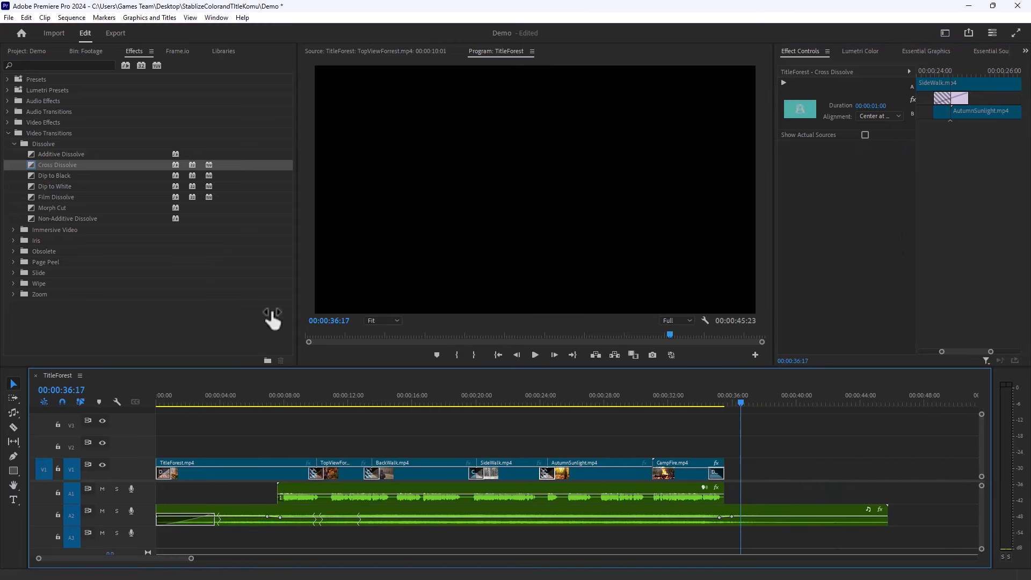
{"action": "left_click", "coordinate": [89, 168]}
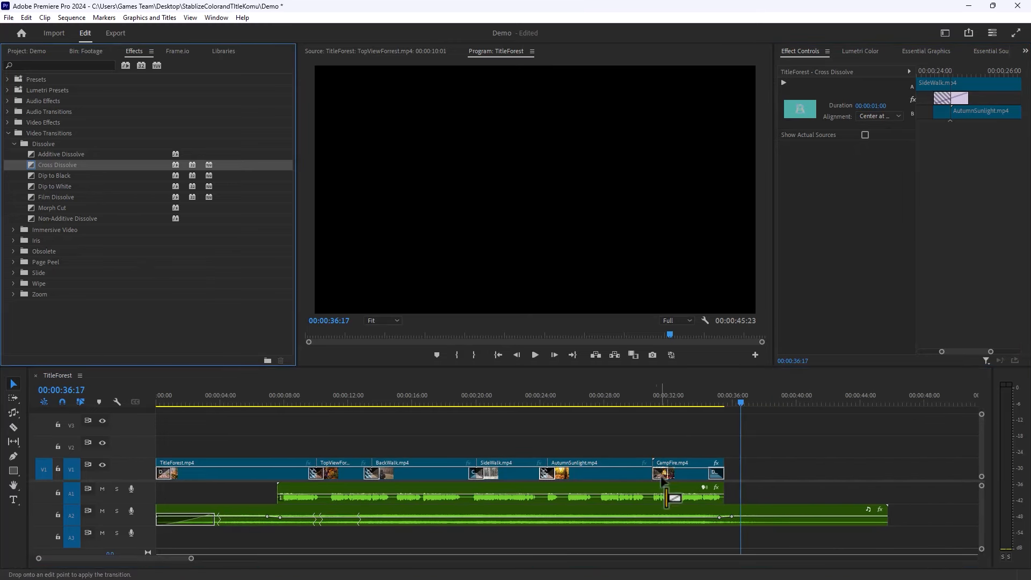
{"action": "left_click_drag", "start_coordinate": [663, 480], "coordinate": [664, 475]}
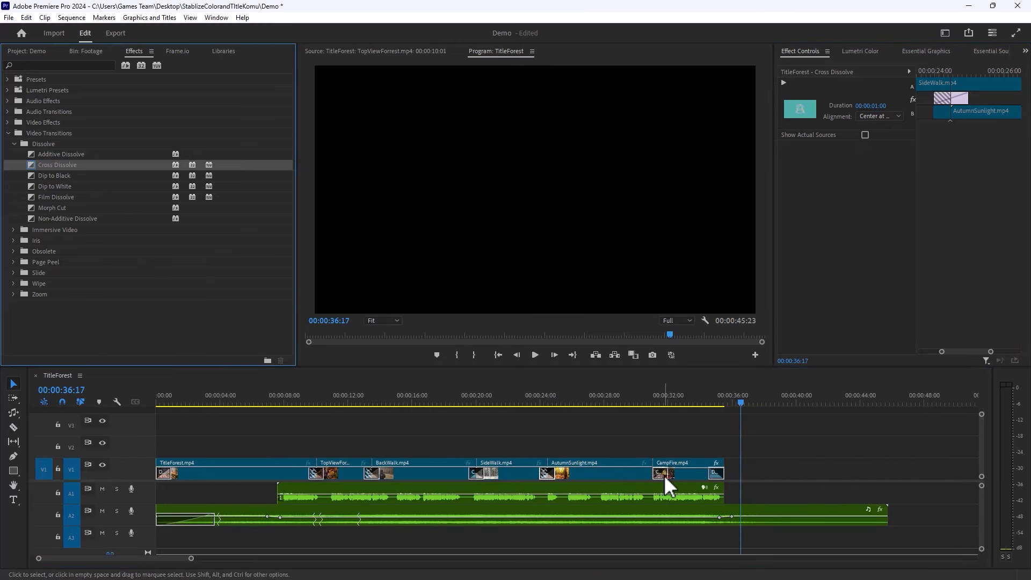
Step: Set the Cross Dissolve between AutumnSunlight and CampFire to Center at Cut, enlarging track V1 to select it and shrinking the track again
{"action": "left_click", "coordinate": [663, 469]}
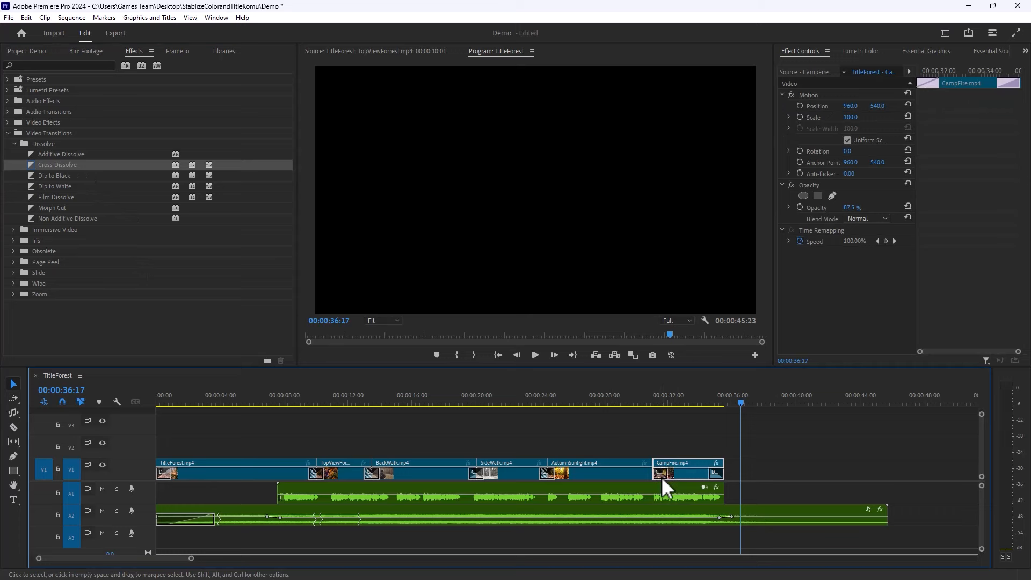
{"action": "left_click", "coordinate": [618, 437]}
{"action": "left_click", "coordinate": [662, 475]}
{"action": "left_click_drag", "start_coordinate": [141, 480], "coordinate": [150, 447]}
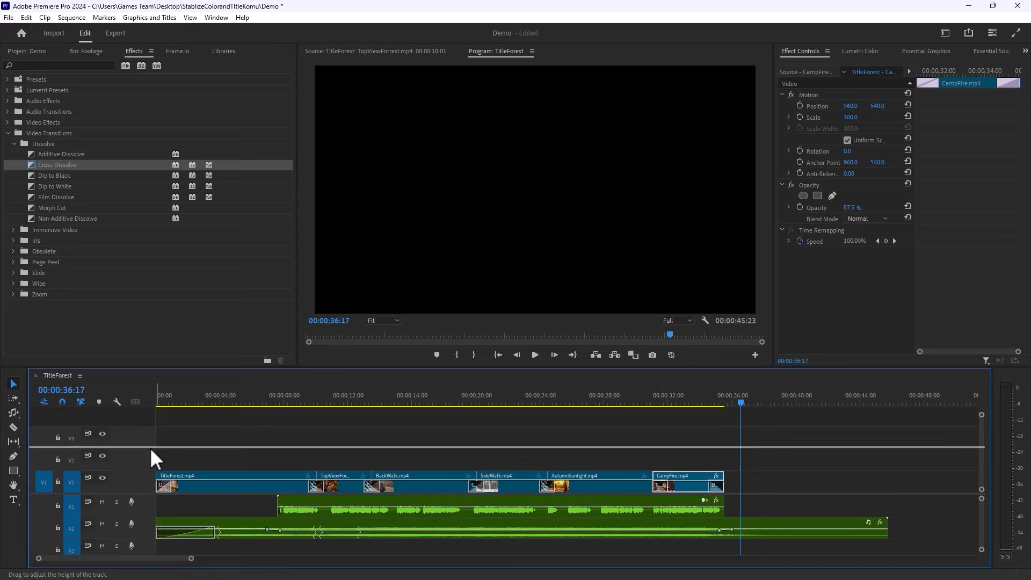
{"action": "left_click", "coordinate": [662, 481]}
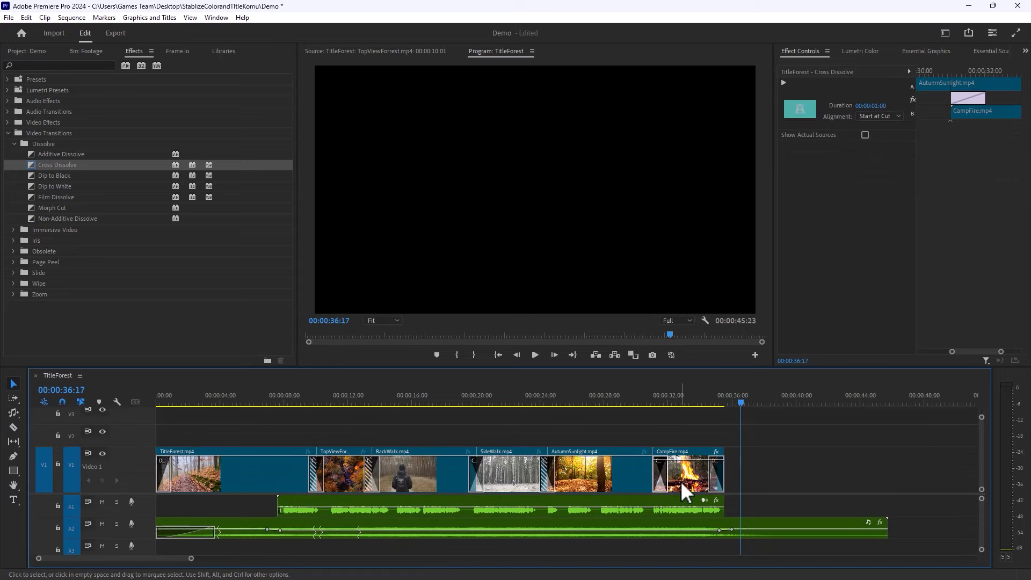
{"action": "left_click", "coordinate": [677, 482]}
{"action": "left_click", "coordinate": [728, 477]}
{"action": "left_click", "coordinate": [662, 480]}
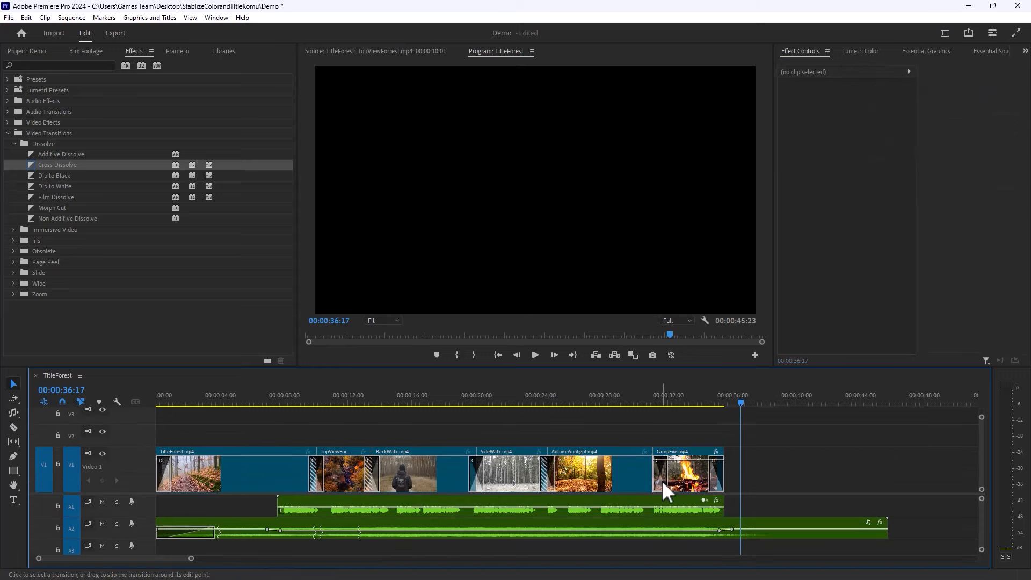
{"action": "left_click", "coordinate": [879, 116]}
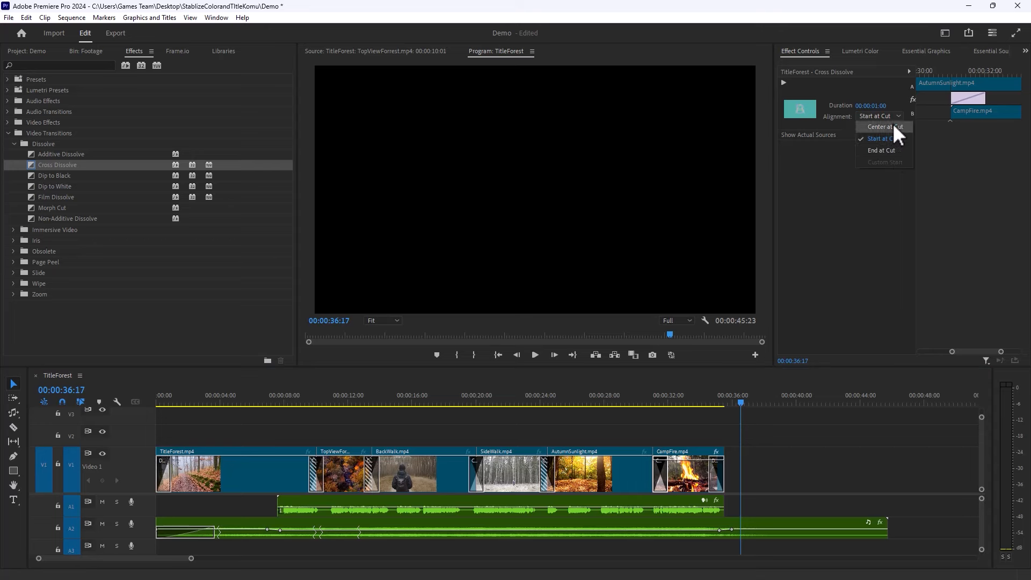
{"action": "left_click", "coordinate": [892, 125]}
{"action": "left_click", "coordinate": [141, 450]}
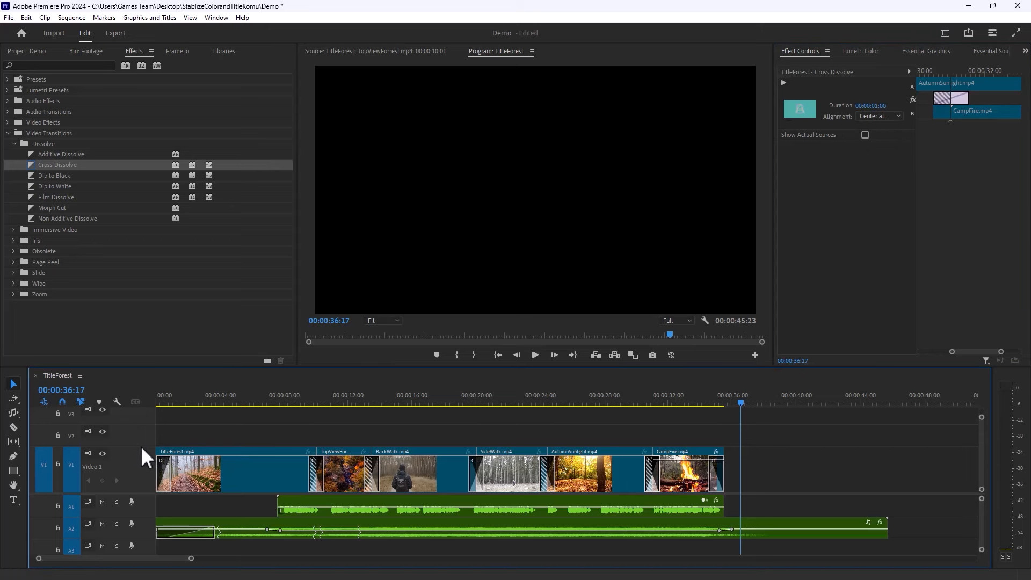
{"action": "left_click_drag", "start_coordinate": [143, 447], "coordinate": [143, 476]}
Step: Play the sequence from the start into AutumnSunlight to review the transitions
{"action": "left_click_drag", "start_coordinate": [196, 401], "coordinate": [136, 407]}
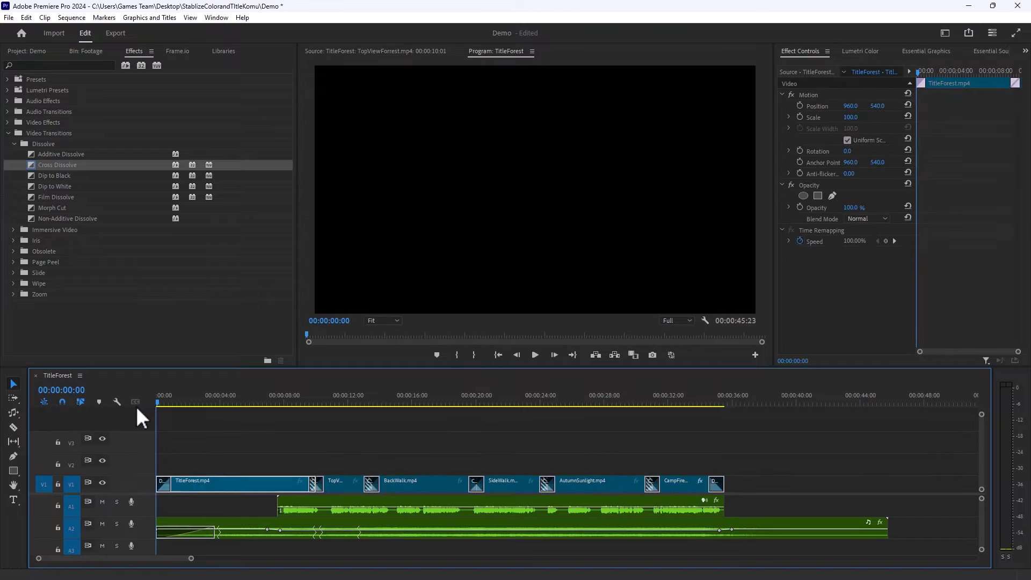
{"action": "key", "text": "space"}
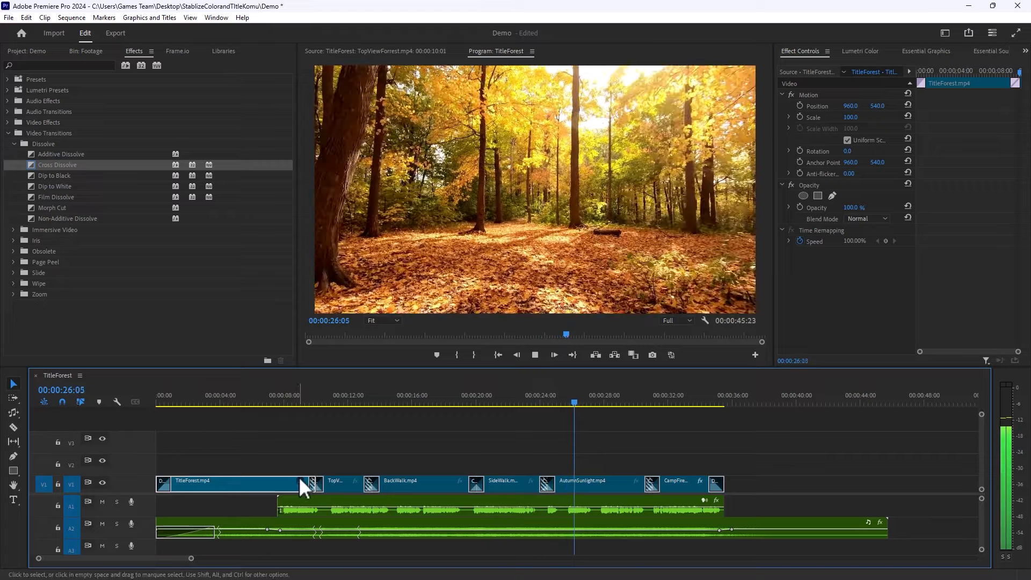
{"action": "key", "text": "space"}
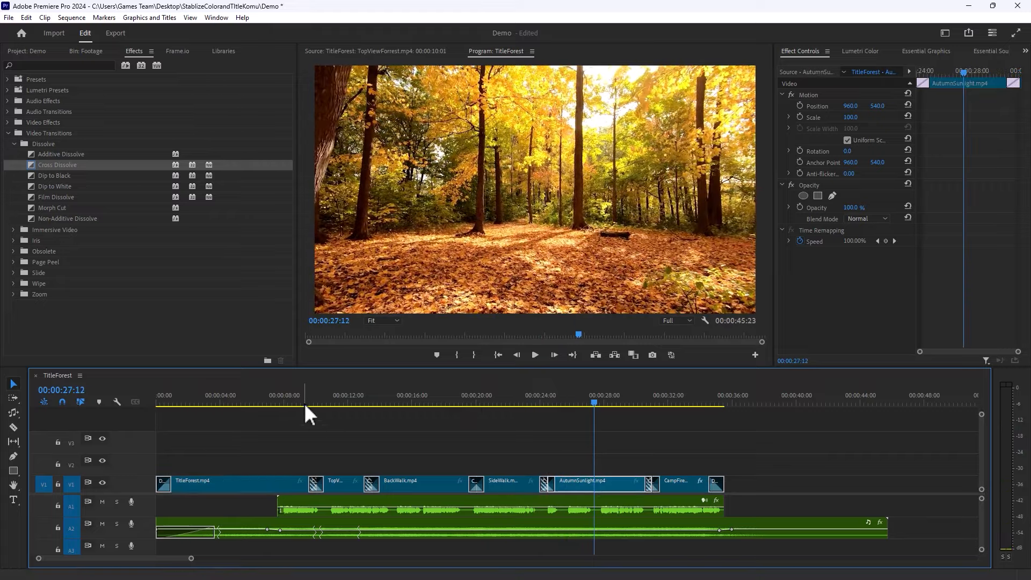
Step: Mute audio tracks A1 and A2 of the sequence
{"action": "left_click_drag", "start_coordinate": [304, 403], "coordinate": [205, 405]}
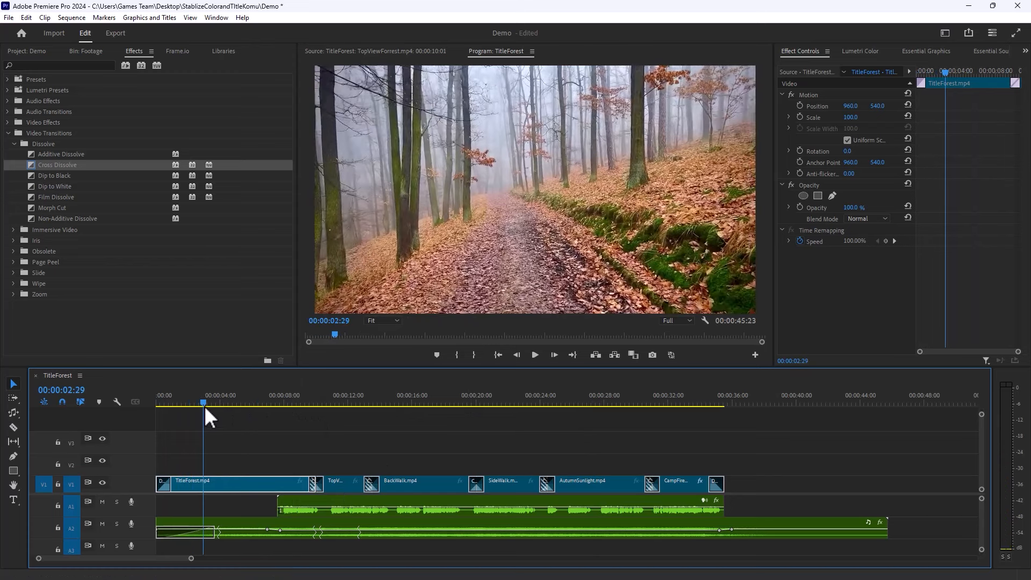
{"action": "left_click", "coordinate": [333, 404]}
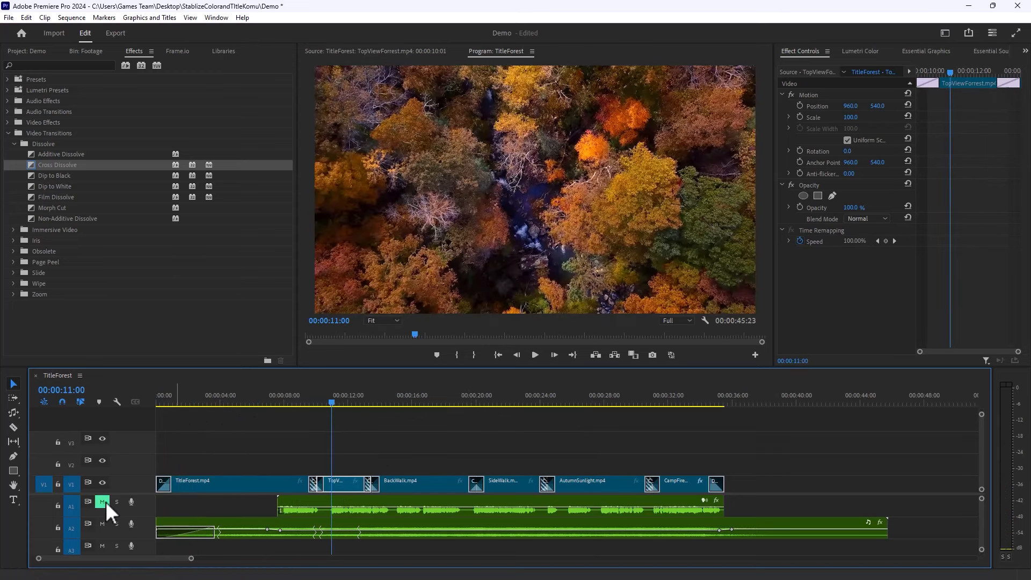
{"action": "left_click", "coordinate": [102, 525]}
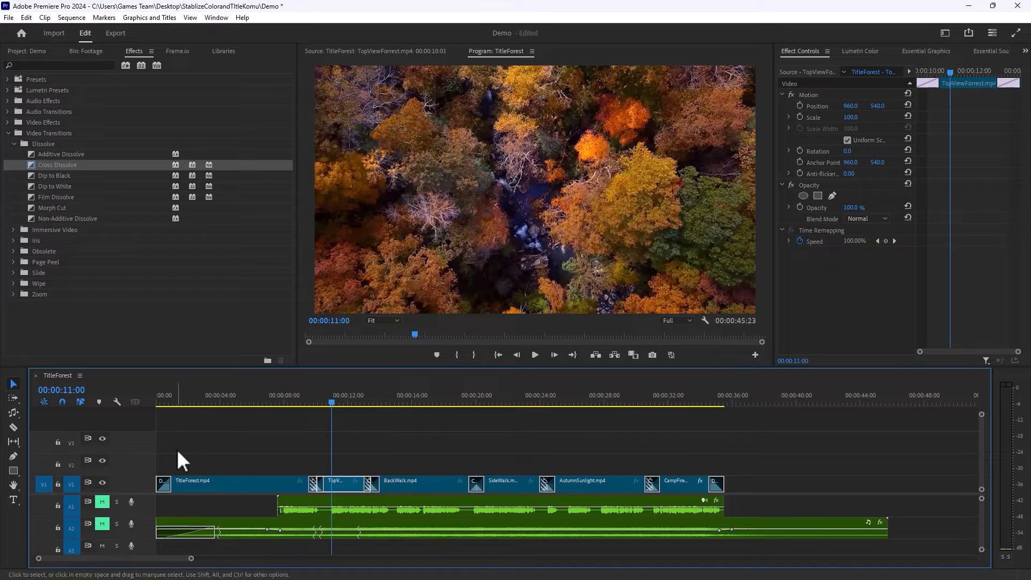
Step: Move the playhead to the SideWalk clip and open its Lumetri Color settings
{"action": "left_click_drag", "start_coordinate": [333, 402], "coordinate": [415, 433]}
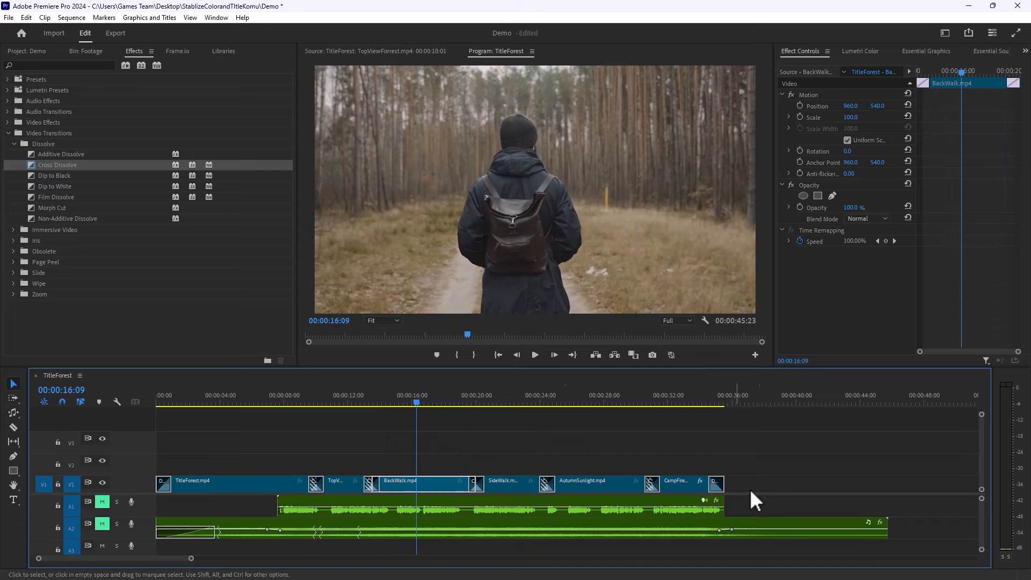
{"action": "left_click", "coordinate": [507, 401]}
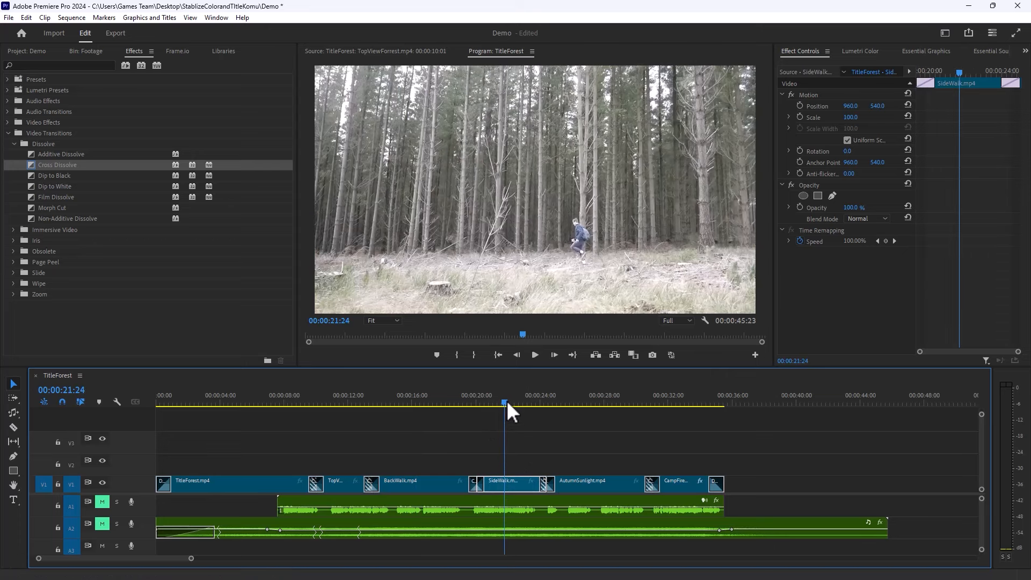
{"action": "left_click", "coordinate": [859, 52]}
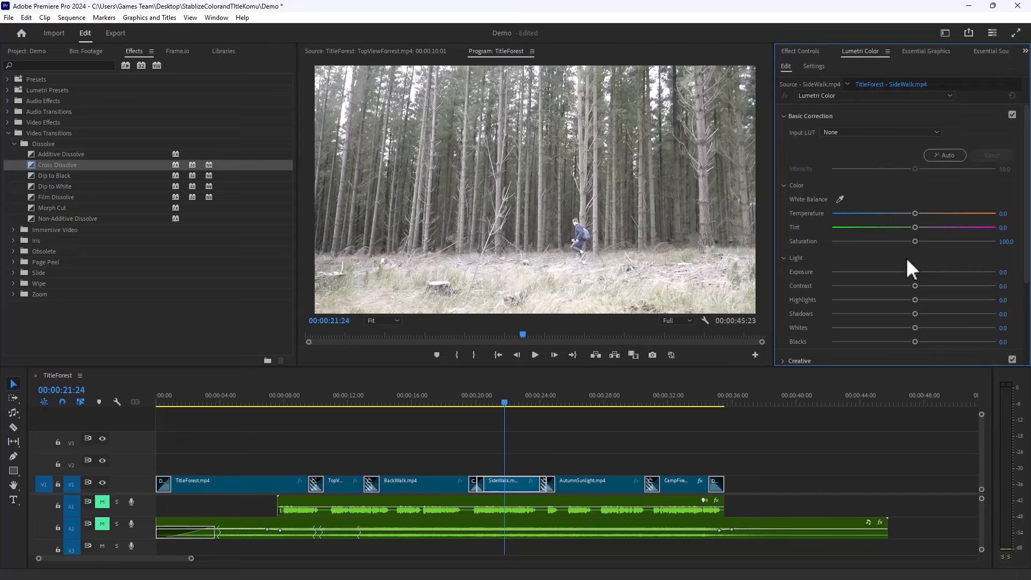
Step: Try adjusting the SideWalk clip's Light values, lowering Shadows to about -51, and reset them to their defaults
{"action": "left_click_drag", "start_coordinate": [911, 269], "coordinate": [881, 315]}
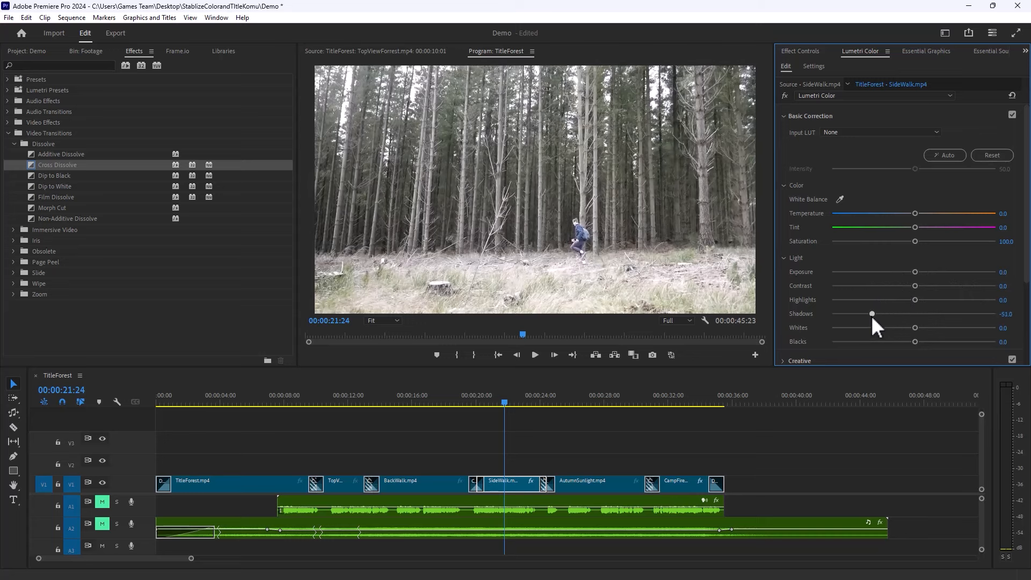
{"action": "double_click", "coordinate": [857, 317]}
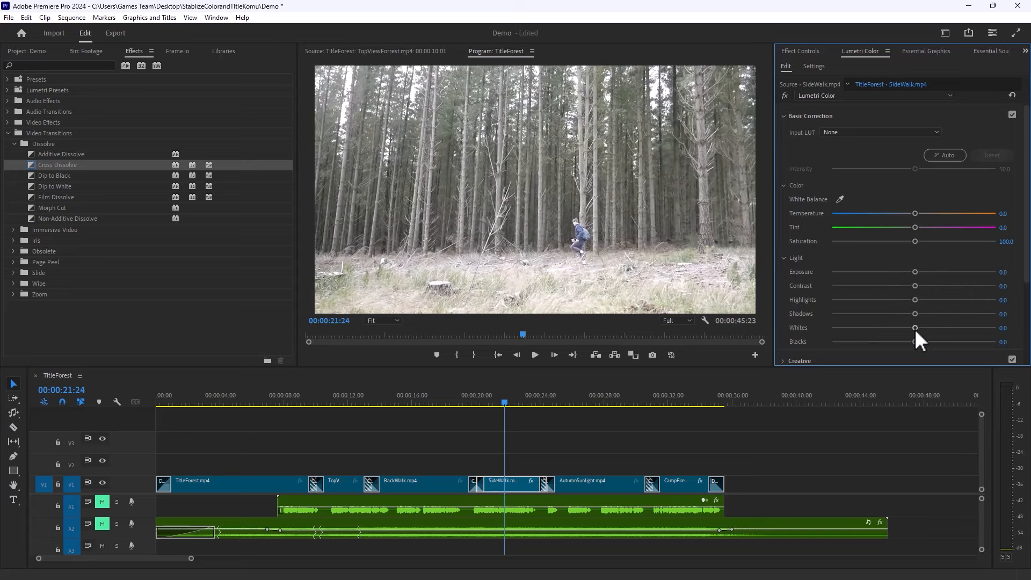
{"action": "left_click_drag", "start_coordinate": [915, 342], "coordinate": [941, 342]}
Step: Turn on Comparison View for Color Wheels & Match and set the reference frame to the SideWalk shot at 00:00:21:27
{"action": "scroll", "coordinate": [890, 289], "scroll_direction": "down", "scroll_amount": 5}
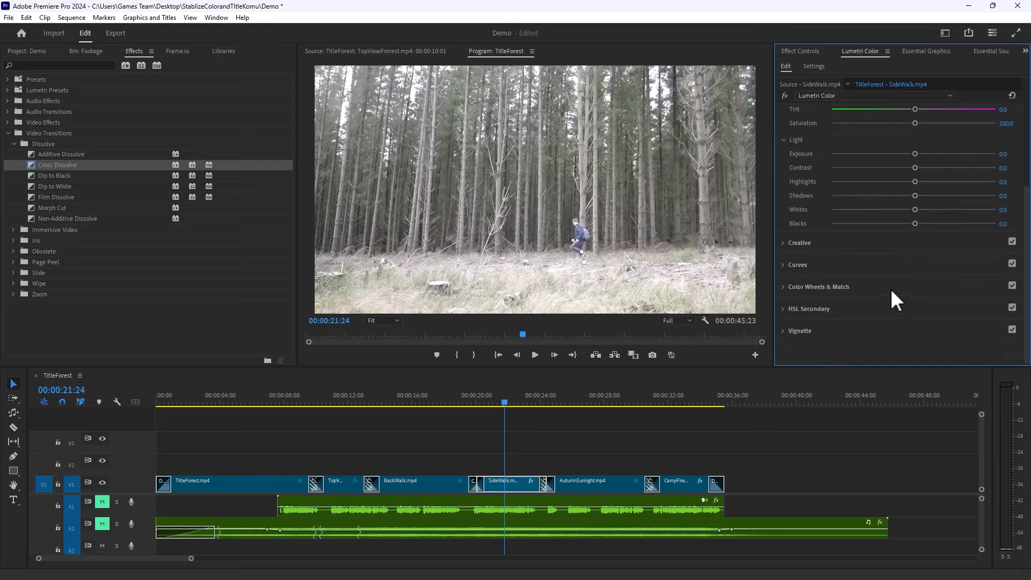
{"action": "left_click", "coordinate": [784, 287]}
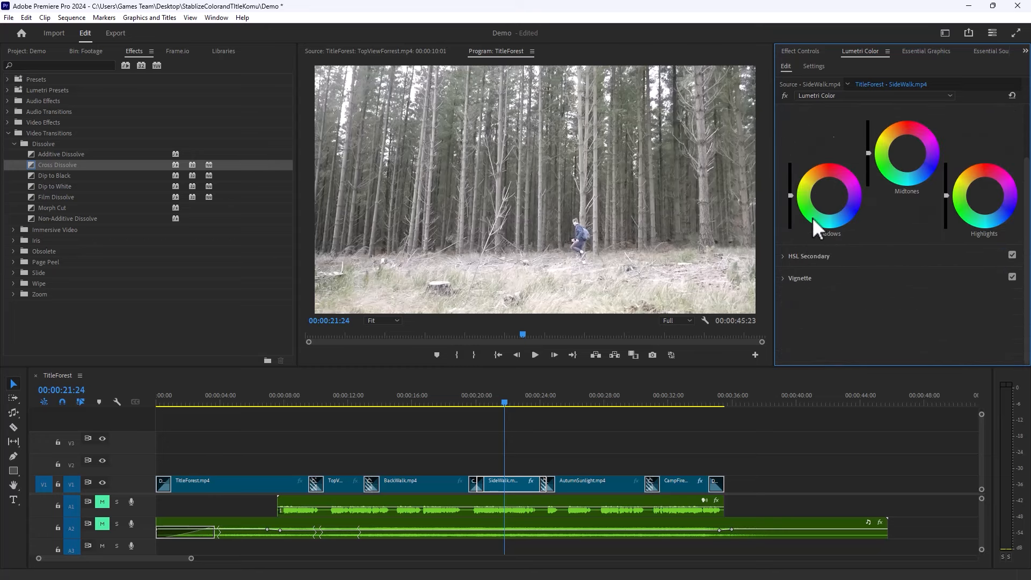
{"action": "scroll", "coordinate": [869, 176], "scroll_direction": "up", "scroll_amount": 4}
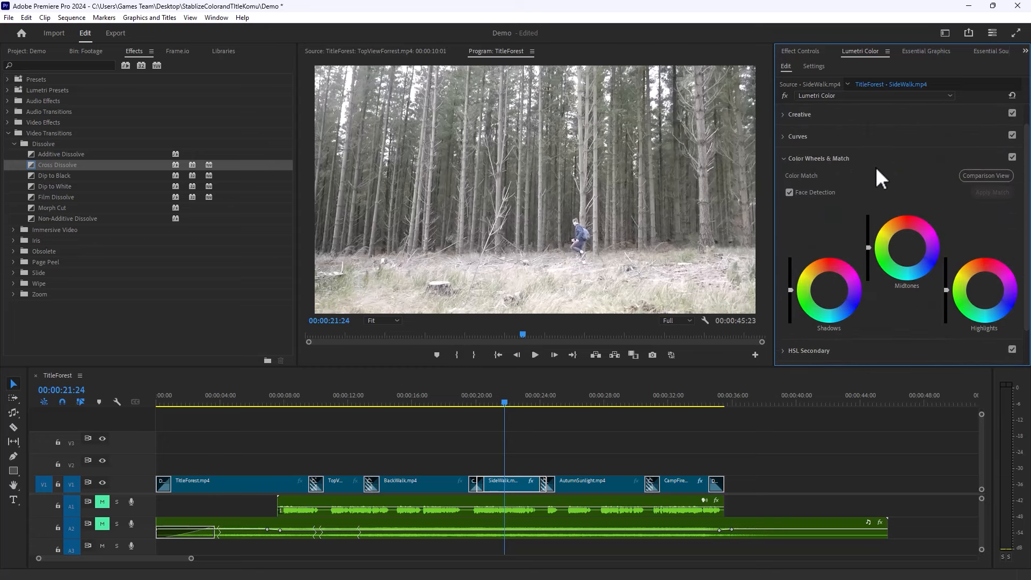
{"action": "left_click", "coordinate": [971, 174]}
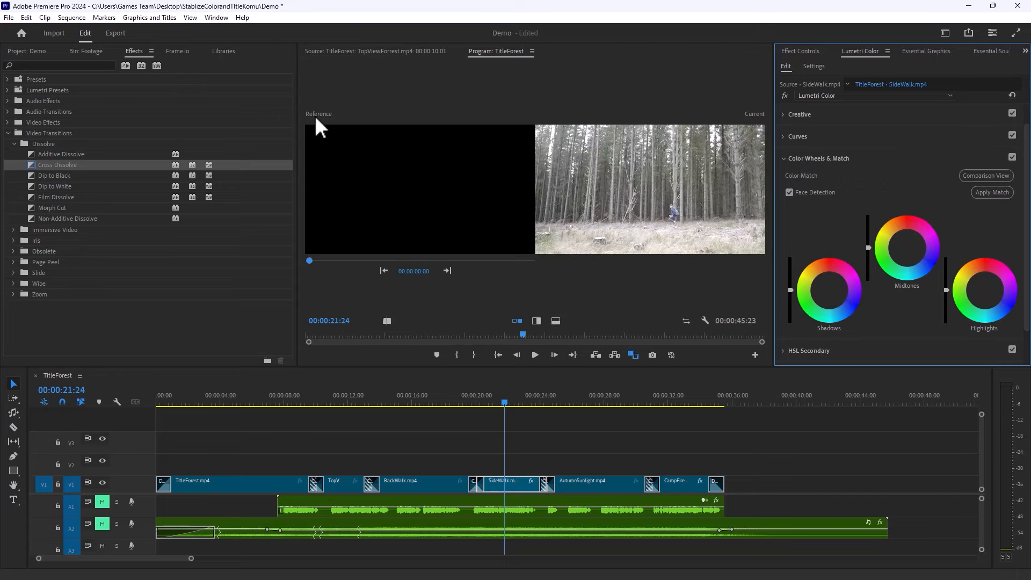
{"action": "left_click_drag", "start_coordinate": [312, 258], "coordinate": [418, 266]}
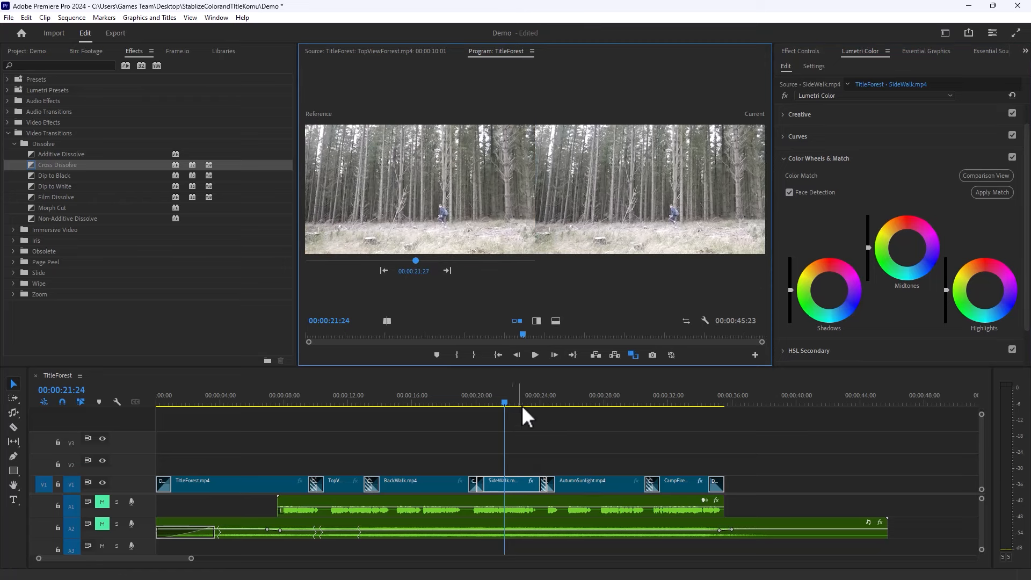
Step: Match the colors of the BackWalk and AutumnSunlight clips to the SideWalk reference frame, with Face Detection enabled
{"action": "left_click_drag", "start_coordinate": [457, 403], "coordinate": [410, 406]}
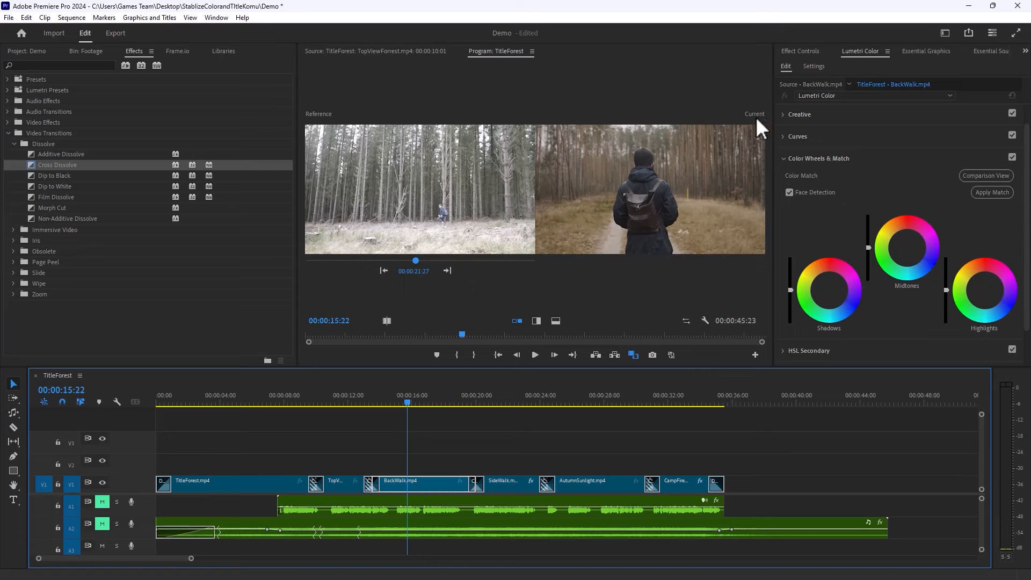
{"action": "left_click", "coordinate": [985, 195]}
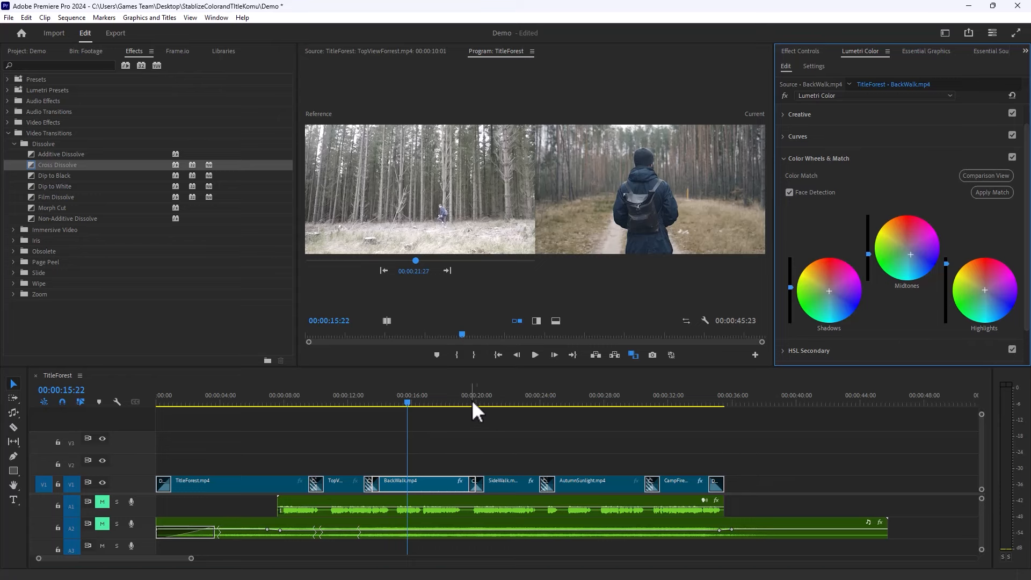
{"action": "left_click_drag", "start_coordinate": [476, 400], "coordinate": [578, 397]}
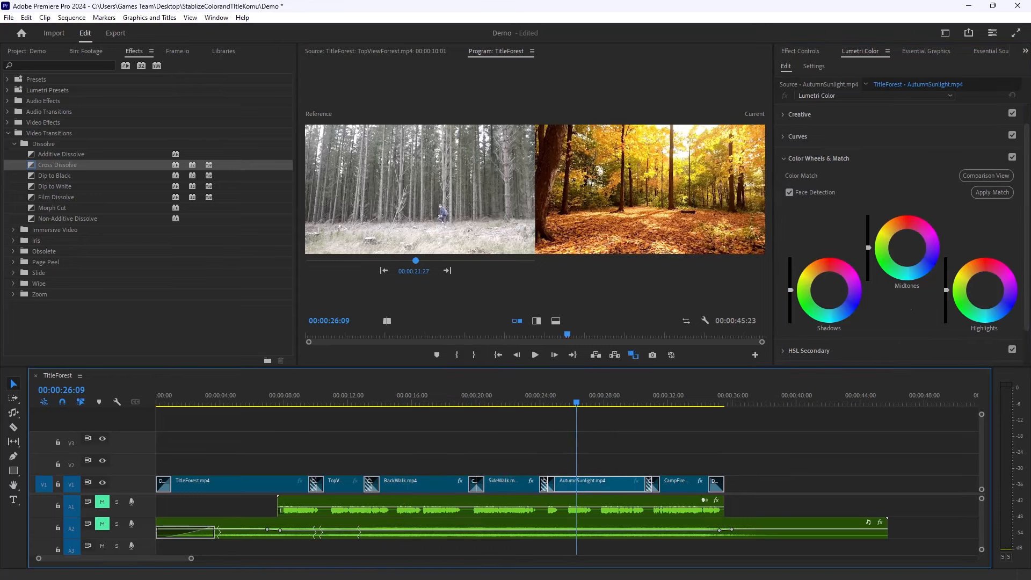
{"action": "left_click", "coordinate": [995, 191]}
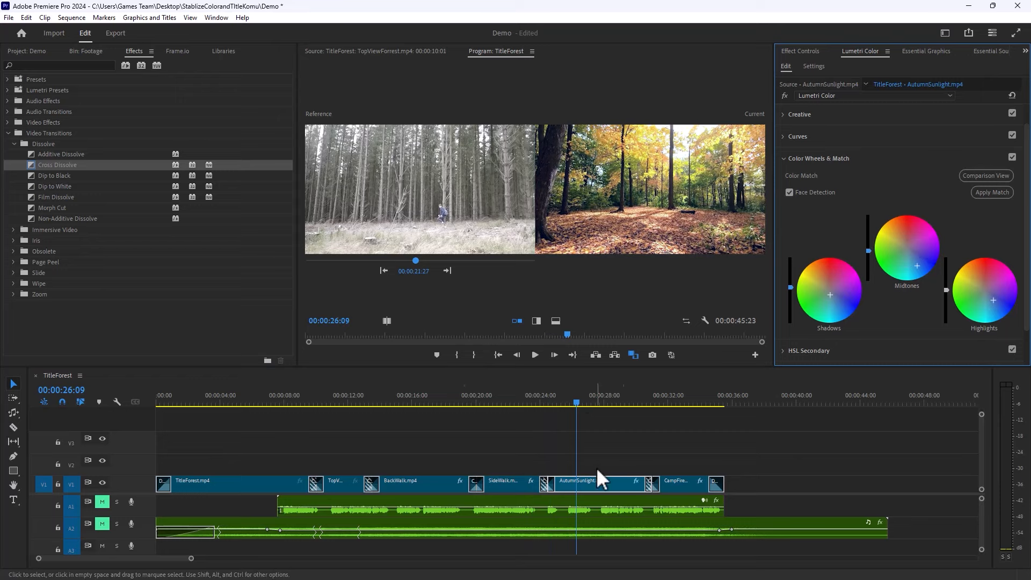
Step: Apply the SideWalk color match to the remaining V1 clips: CampFire, TitleForest and TopViewForrest
{"action": "left_click_drag", "start_coordinate": [621, 399], "coordinate": [222, 411]}
{"action": "left_click", "coordinate": [995, 192]}
{"action": "left_click", "coordinate": [987, 193]}
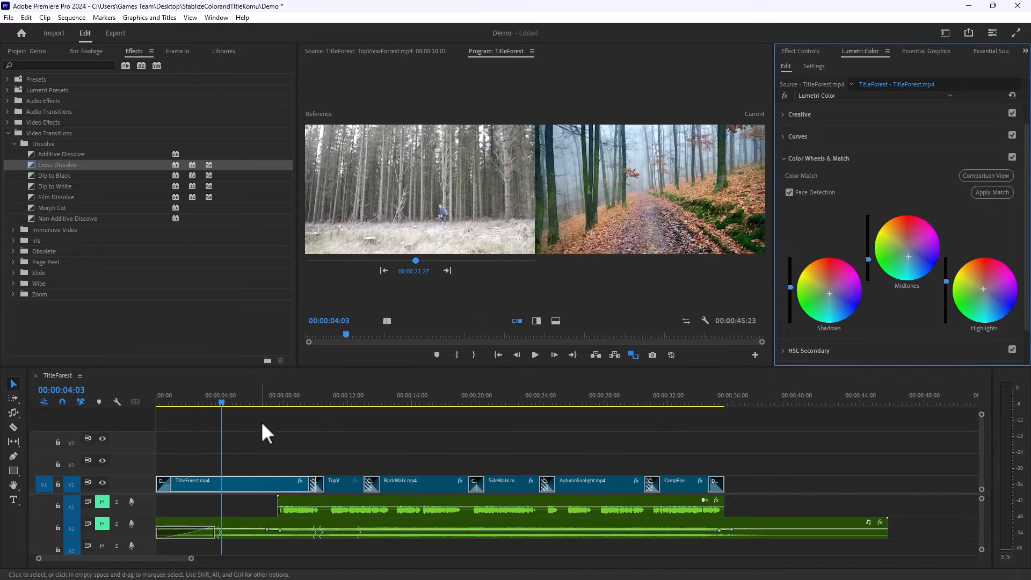
{"action": "left_click_drag", "start_coordinate": [264, 401], "coordinate": [259, 427]}
{"action": "left_click", "coordinate": [992, 192]}
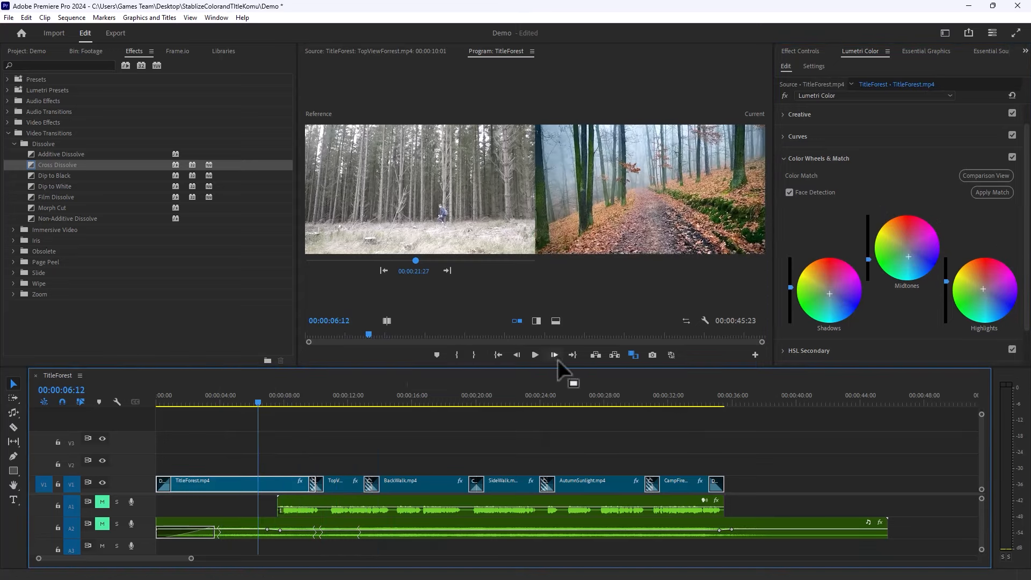
Step: Turn off Comparison View and reduce the BackWalk clip's Saturation to 79.7 in Basic Correction
{"action": "left_click", "coordinate": [997, 175]}
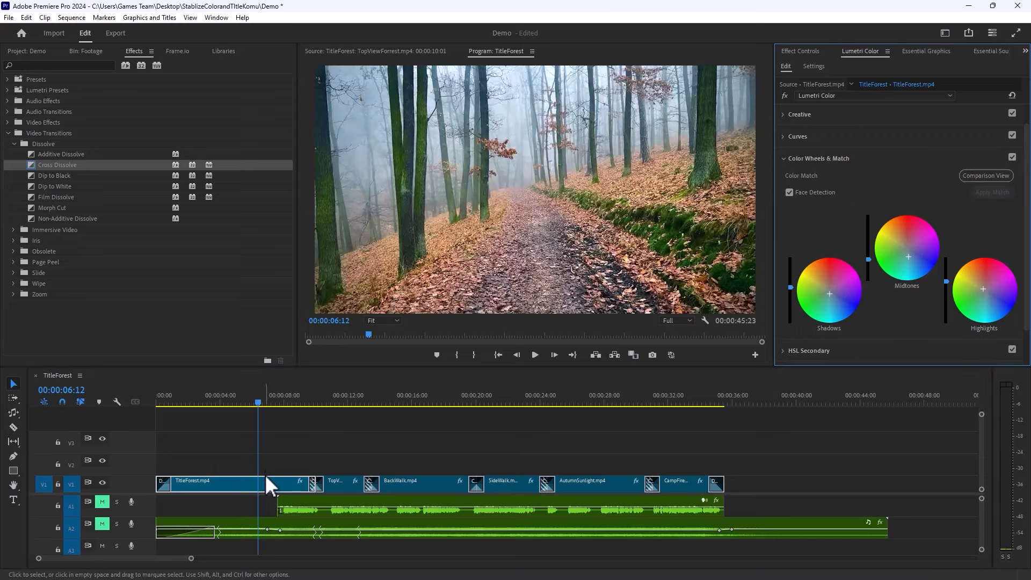
{"action": "scroll", "coordinate": [917, 199], "scroll_direction": "up", "scroll_amount": 1}
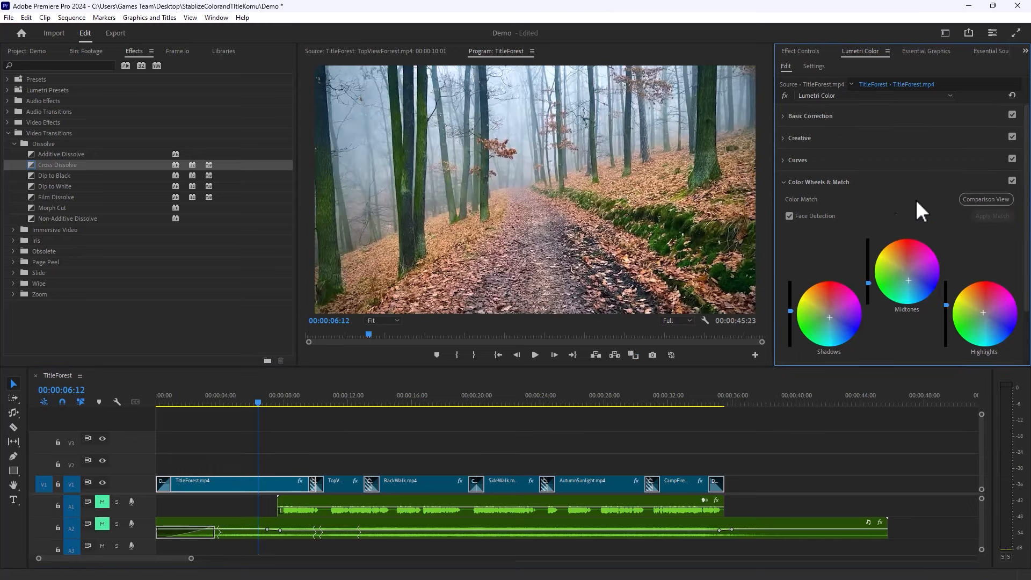
{"action": "left_click", "coordinate": [784, 116]}
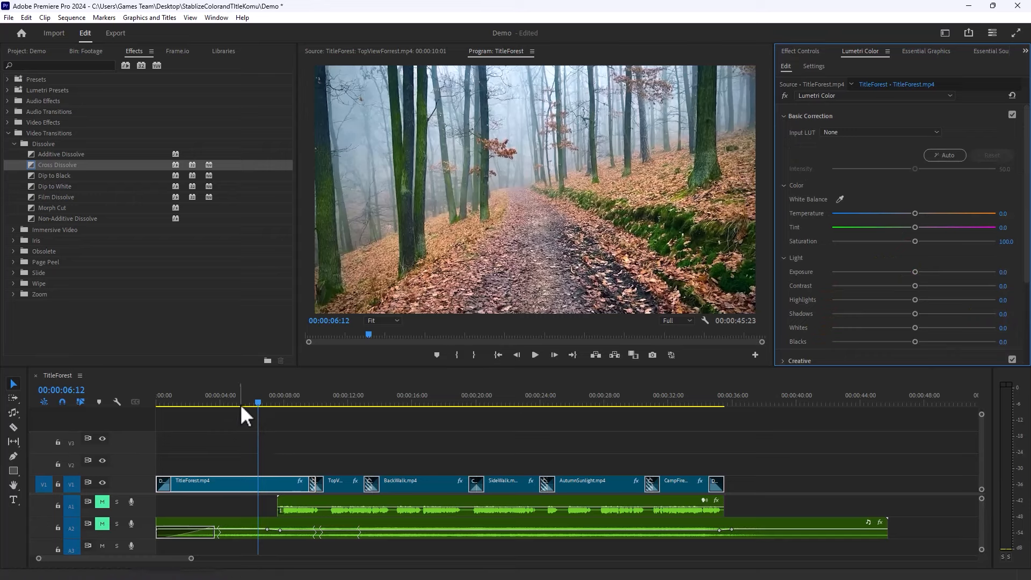
{"action": "left_click_drag", "start_coordinate": [240, 404], "coordinate": [423, 408]}
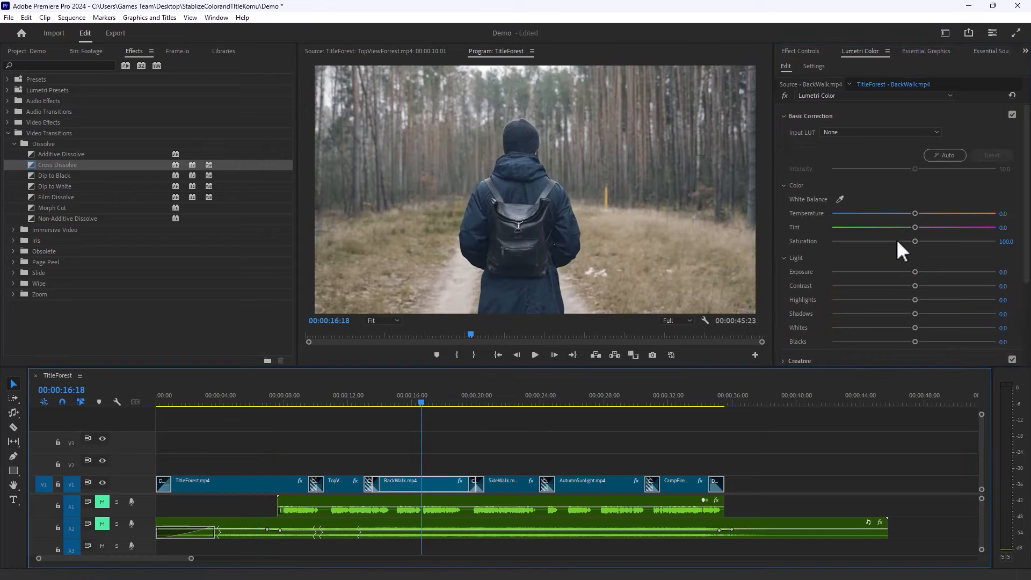
{"action": "left_click", "coordinate": [911, 239]}
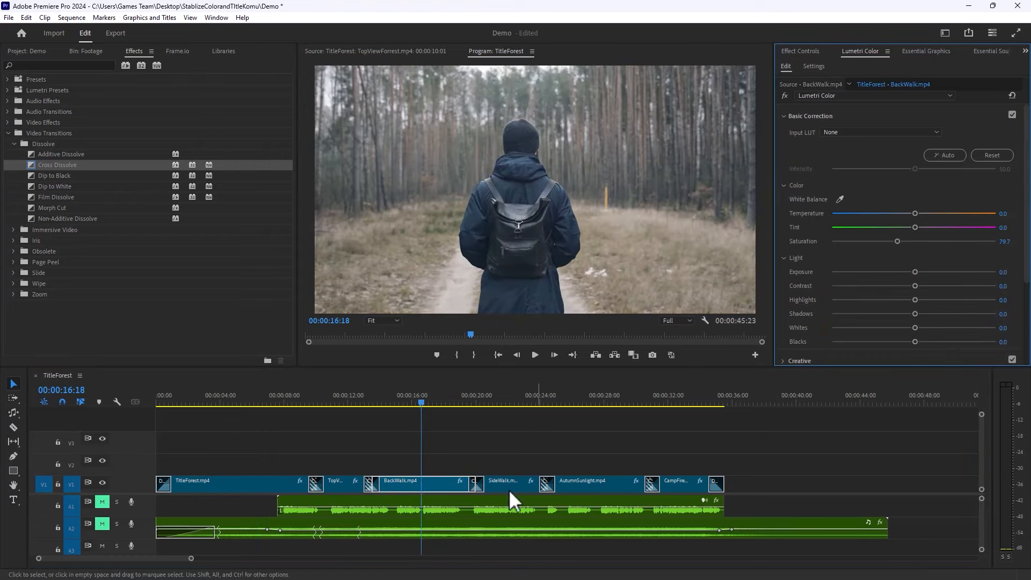
Step: Reduce the Saturation of the AutumnSunlight clip to about 85 and of the CampFire clip to about 68.6
{"action": "left_click", "coordinate": [511, 403]}
{"action": "left_click", "coordinate": [609, 403]}
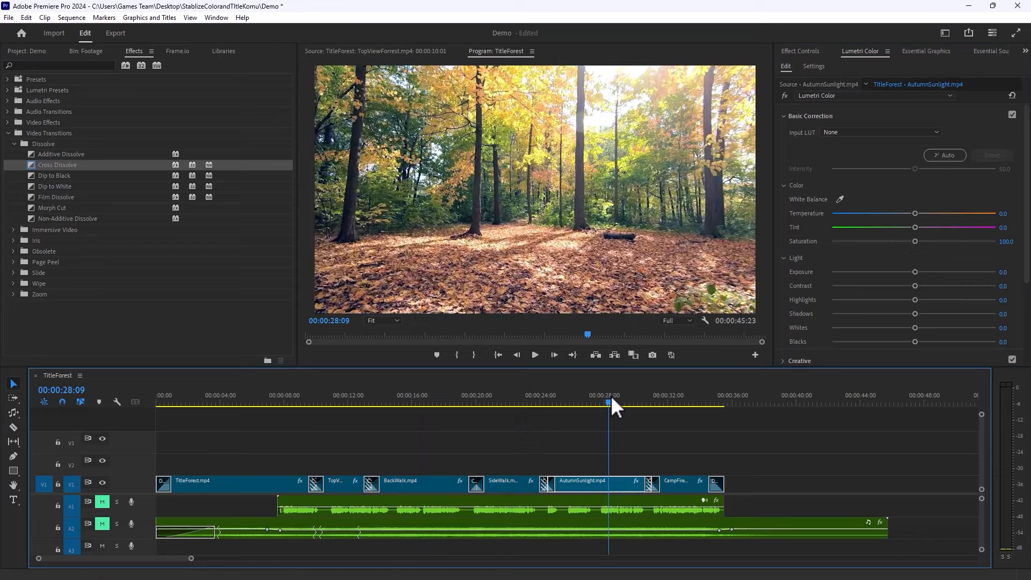
{"action": "left_click", "coordinate": [912, 241]}
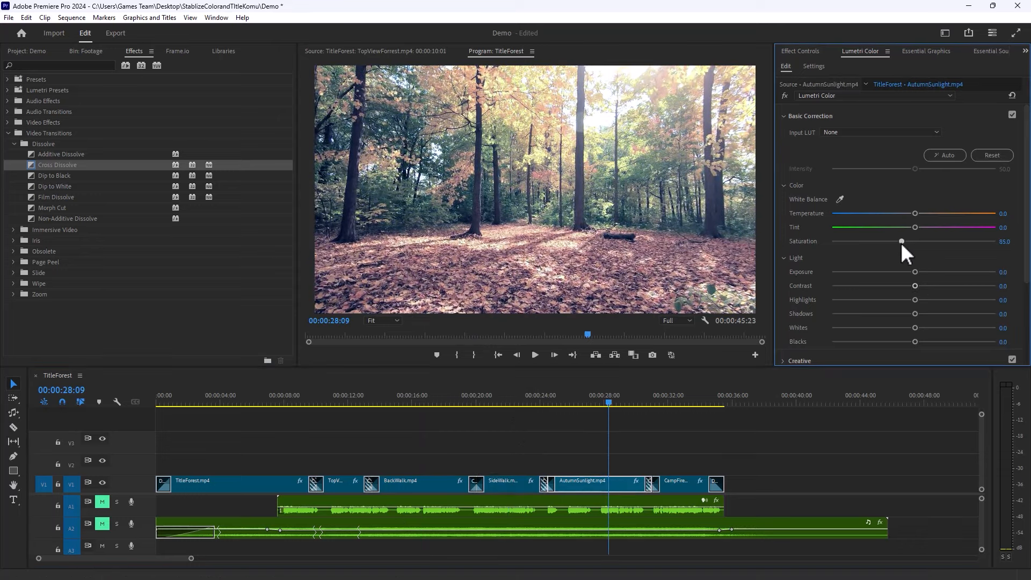
{"action": "left_click_drag", "start_coordinate": [564, 403], "coordinate": [689, 401]}
{"action": "left_click", "coordinate": [895, 242]}
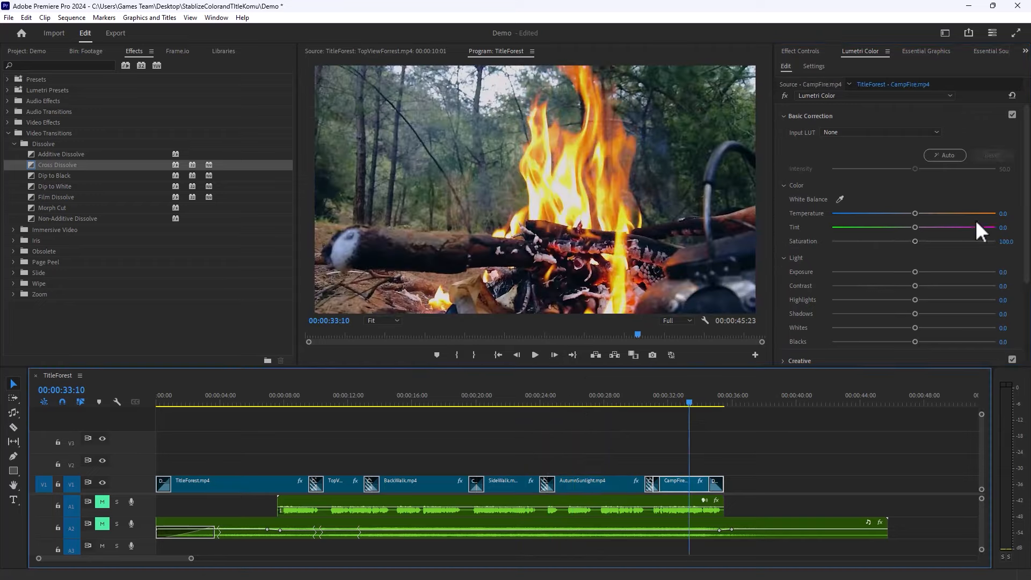
{"action": "left_click_drag", "start_coordinate": [906, 242], "coordinate": [903, 241]}
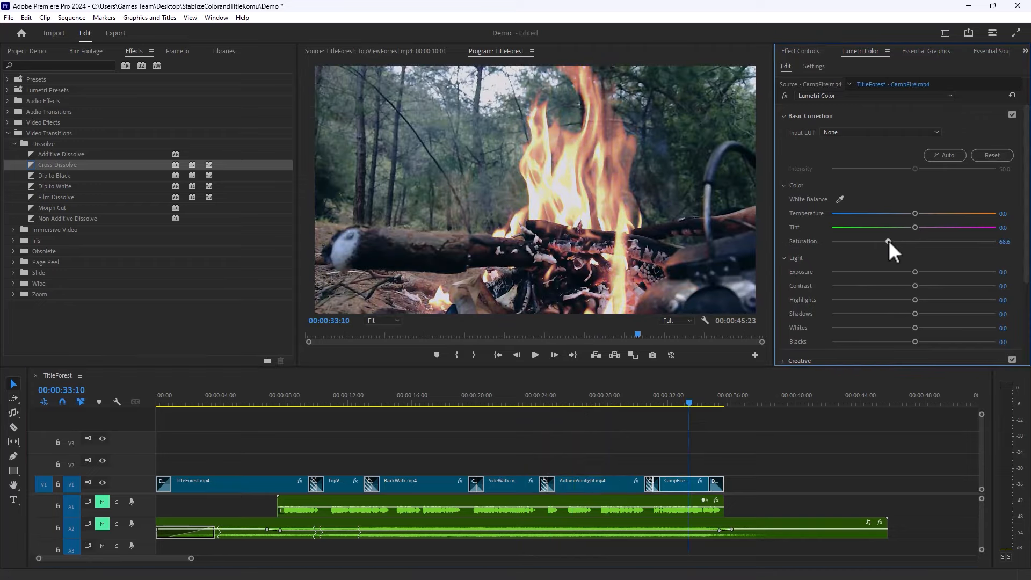
Step: Return the playhead to the sequence start and show the Demo project's items as a list
{"action": "left_click_drag", "start_coordinate": [685, 400], "coordinate": [156, 505]}
{"action": "key", "text": "Home"}
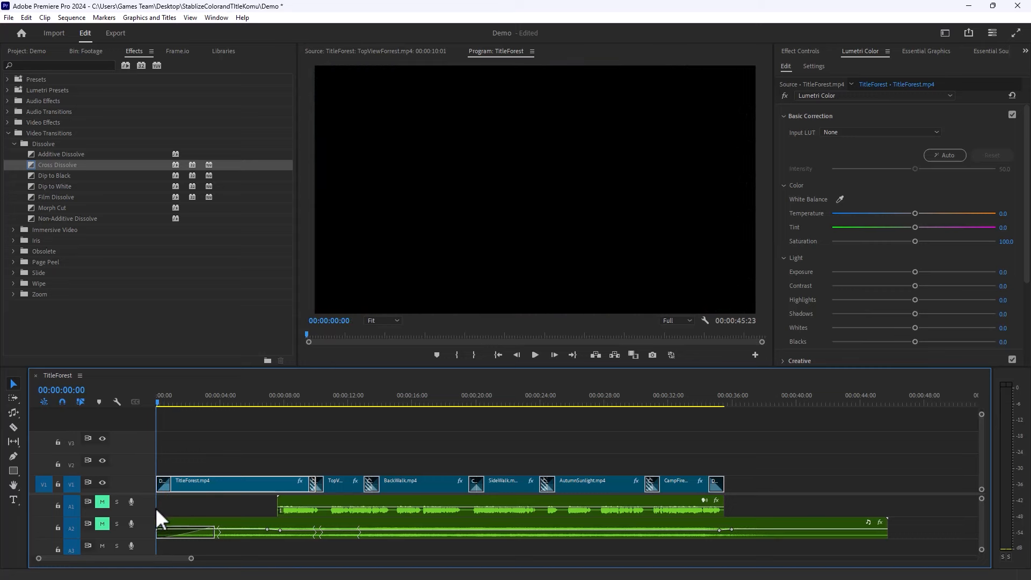
{"action": "left_click", "coordinate": [24, 52]}
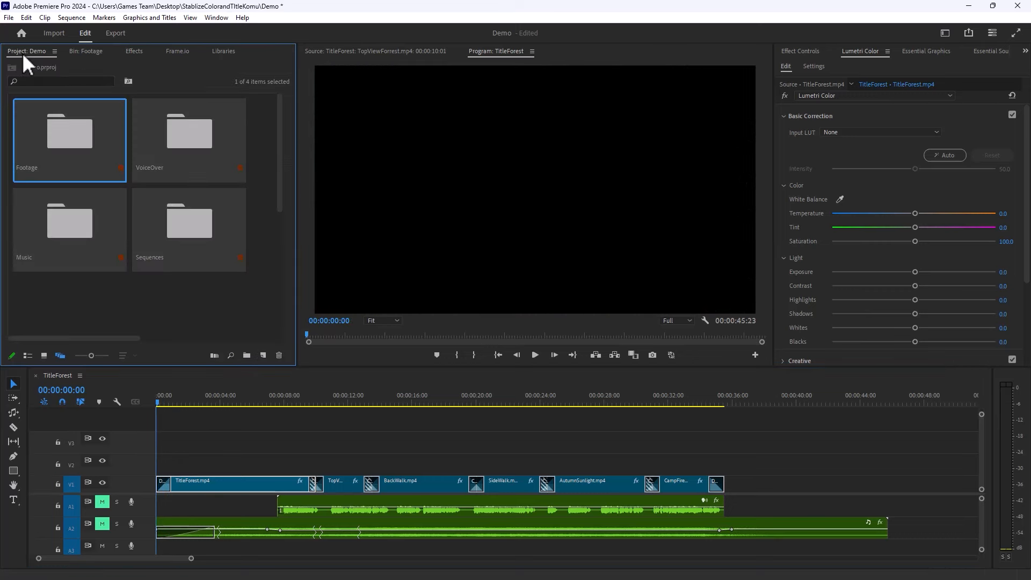
{"action": "key", "text": "ctrl+q"}
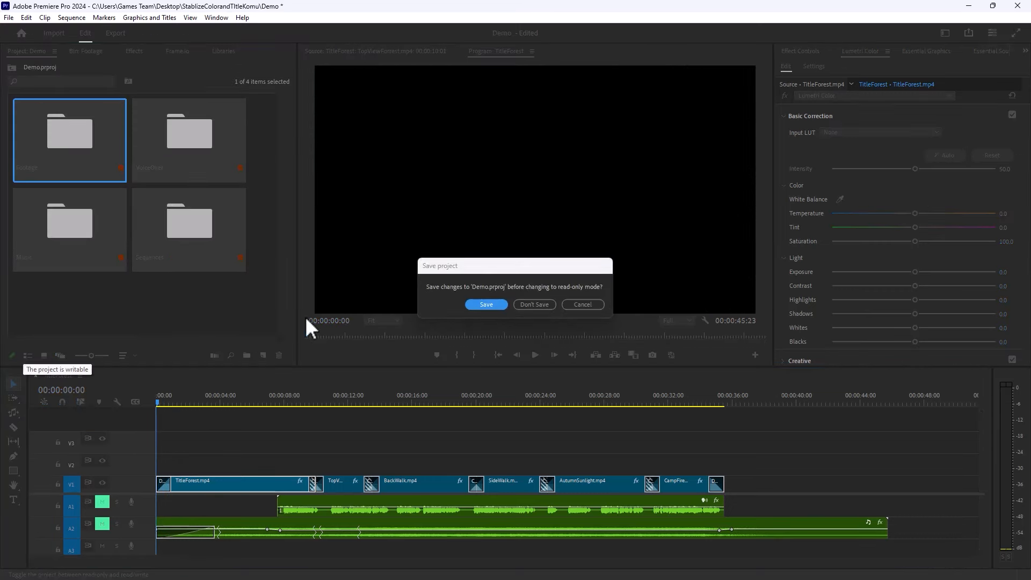
{"action": "left_click", "coordinate": [591, 302]}
{"action": "left_click", "coordinate": [28, 357]}
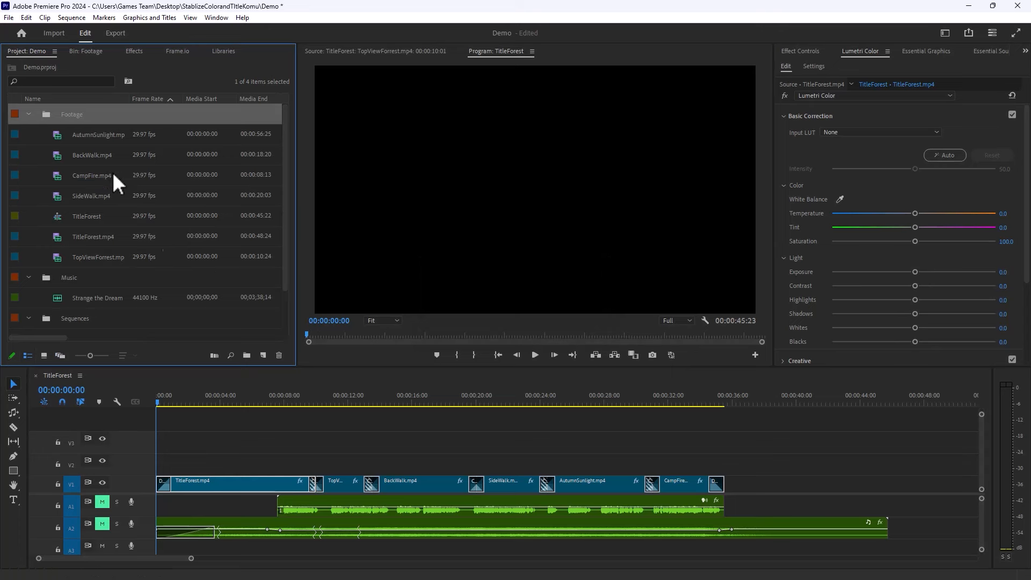
Step: Create an adjustment layer in the Footage bin at 1920 x 1080, 29.97 fps, with square pixels
{"action": "left_click", "coordinate": [263, 356]}
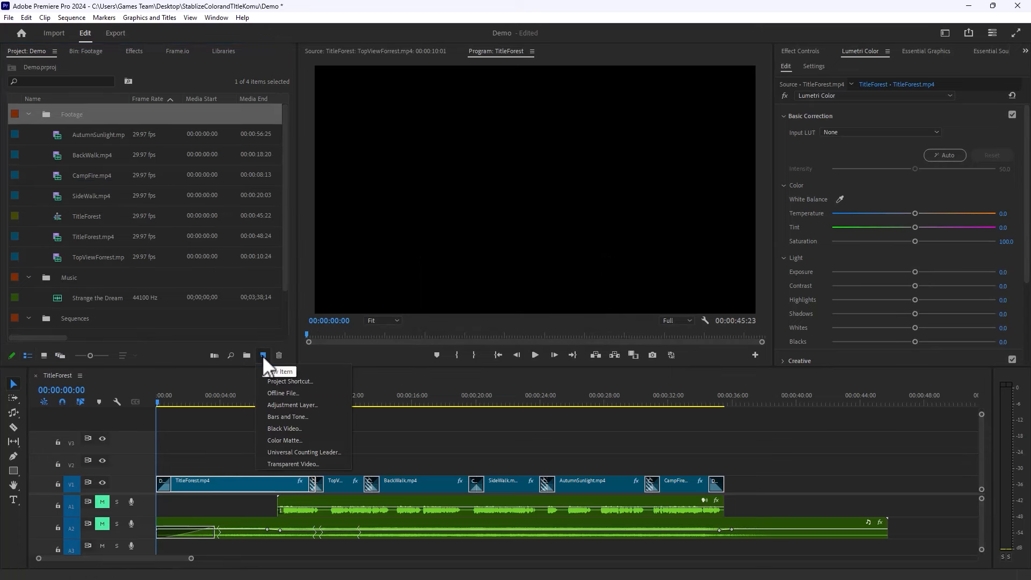
{"action": "left_click", "coordinate": [306, 406]}
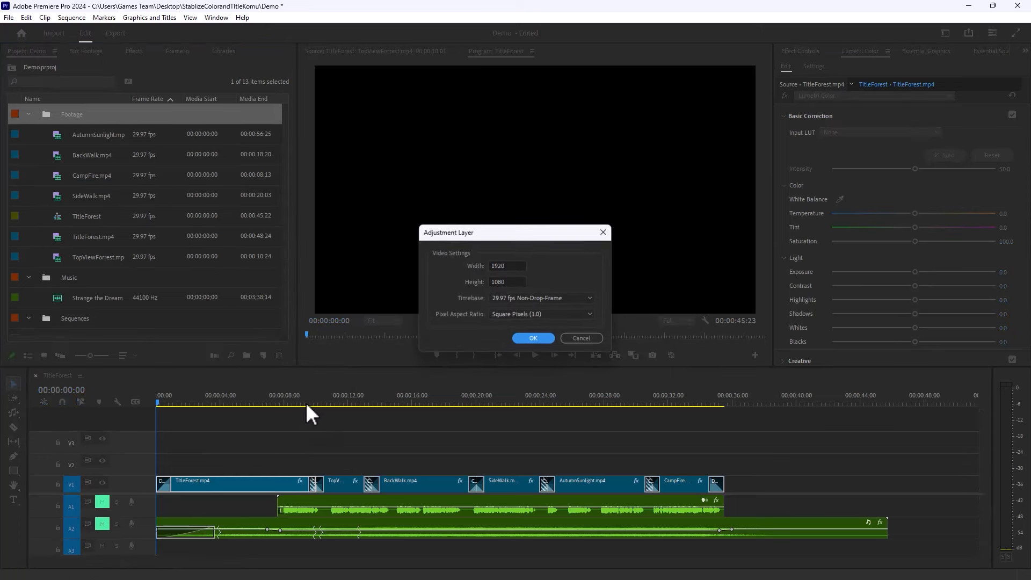
{"action": "left_click", "coordinate": [534, 339]}
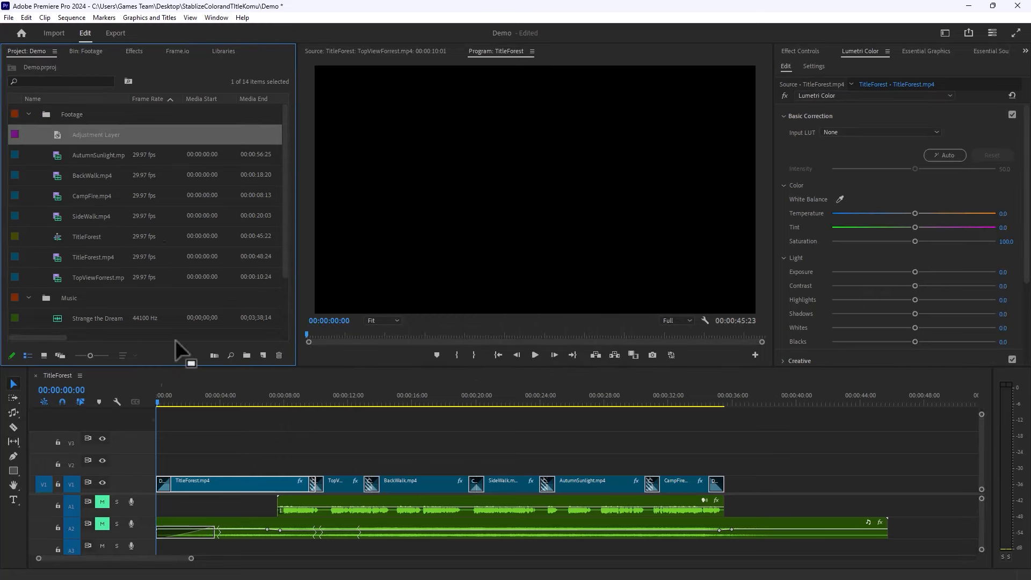
Step: Place the adjustment layer on track V2 at the sequence start and extend it to the end of the V1 clips
{"action": "left_click_drag", "start_coordinate": [109, 137], "coordinate": [162, 469]}
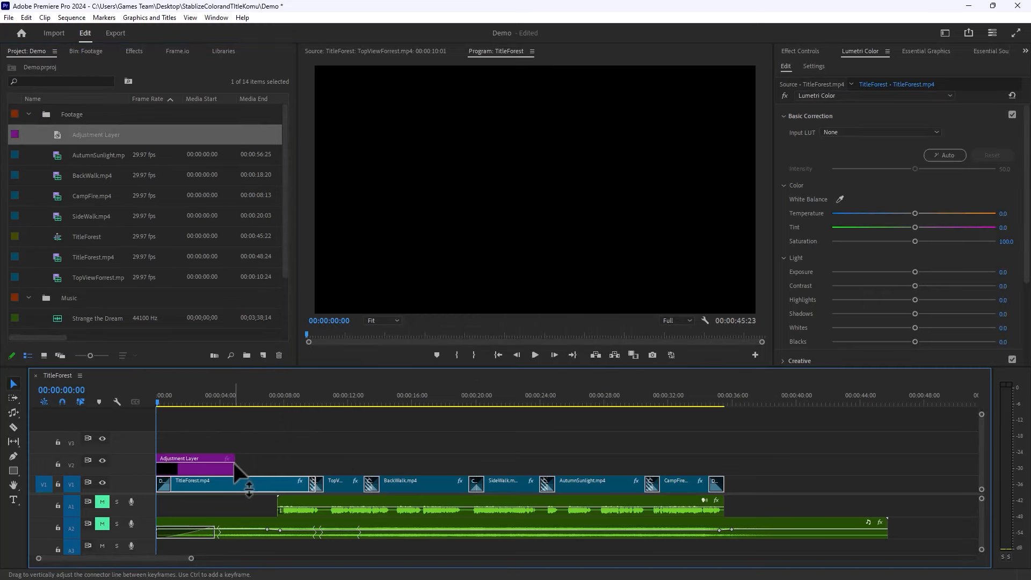
{"action": "left_click_drag", "start_coordinate": [231, 471], "coordinate": [723, 465]}
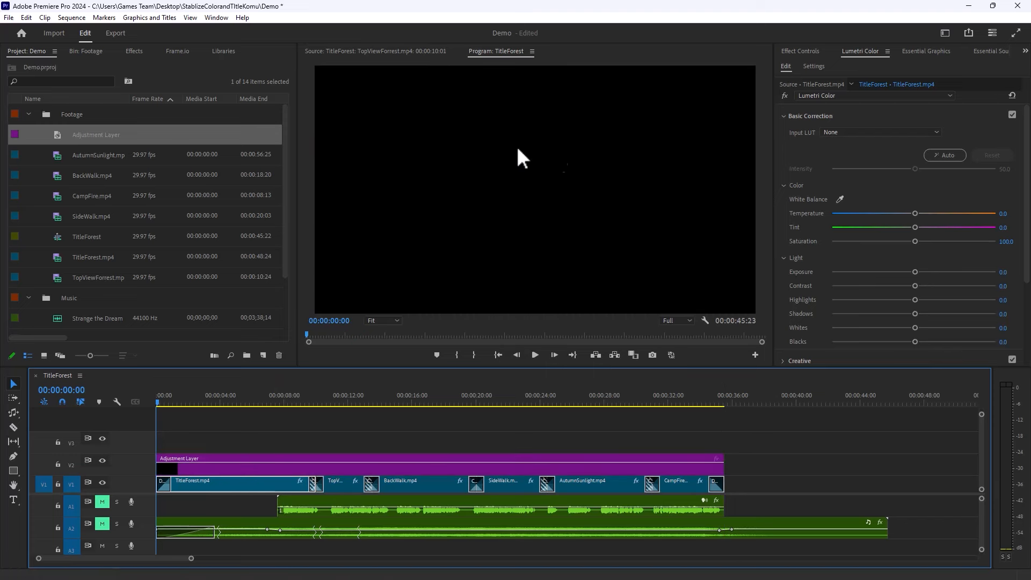
Step: Find the Crop video effect and apply it to the adjustment layer on V2
{"action": "left_click", "coordinate": [201, 403]}
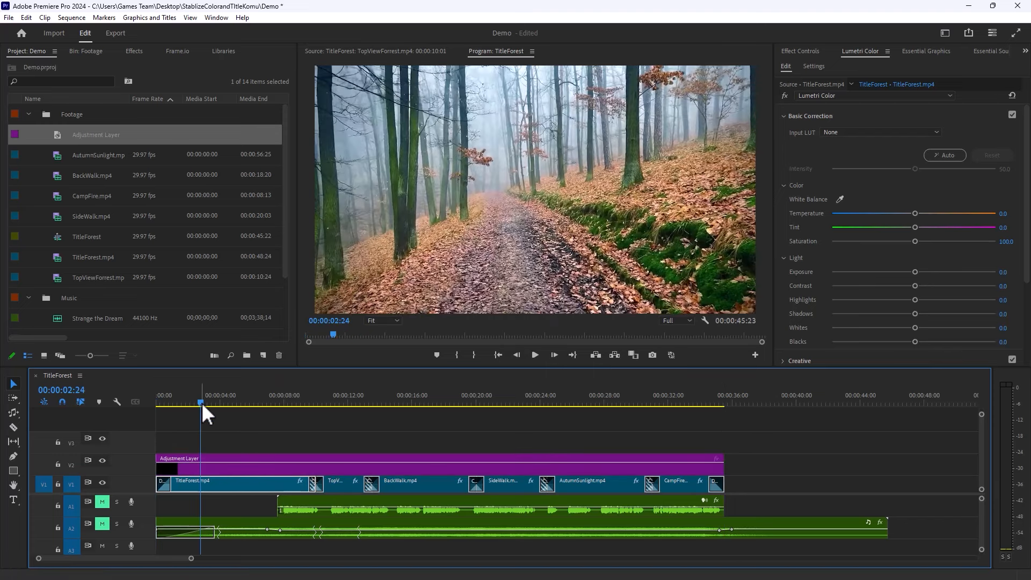
{"action": "left_click", "coordinate": [202, 463]}
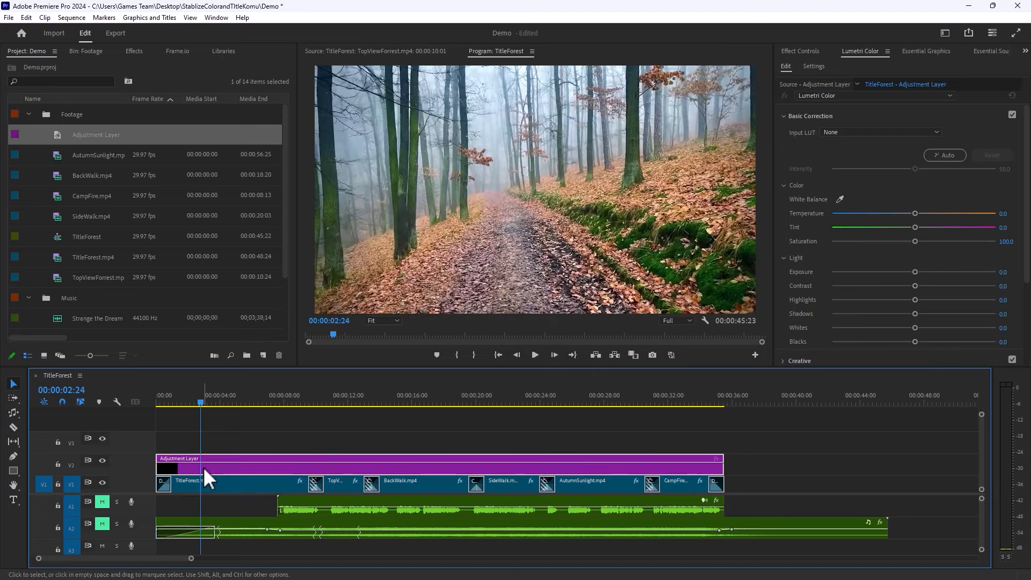
{"action": "left_click", "coordinate": [141, 52]}
{"action": "left_click", "coordinate": [43, 65]}
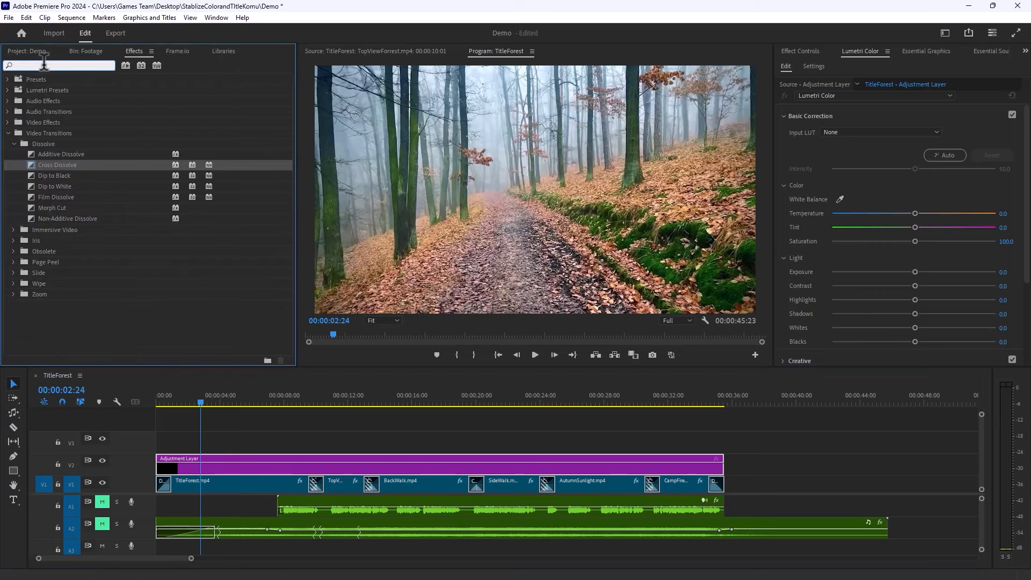
{"action": "type", "text": "crop"}
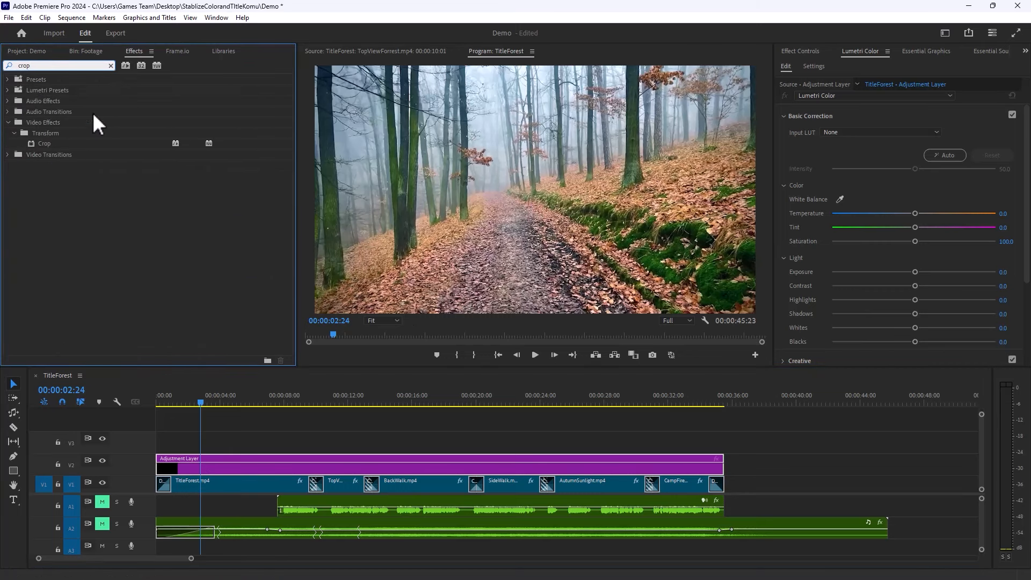
{"action": "left_click_drag", "start_coordinate": [39, 141], "coordinate": [205, 468]}
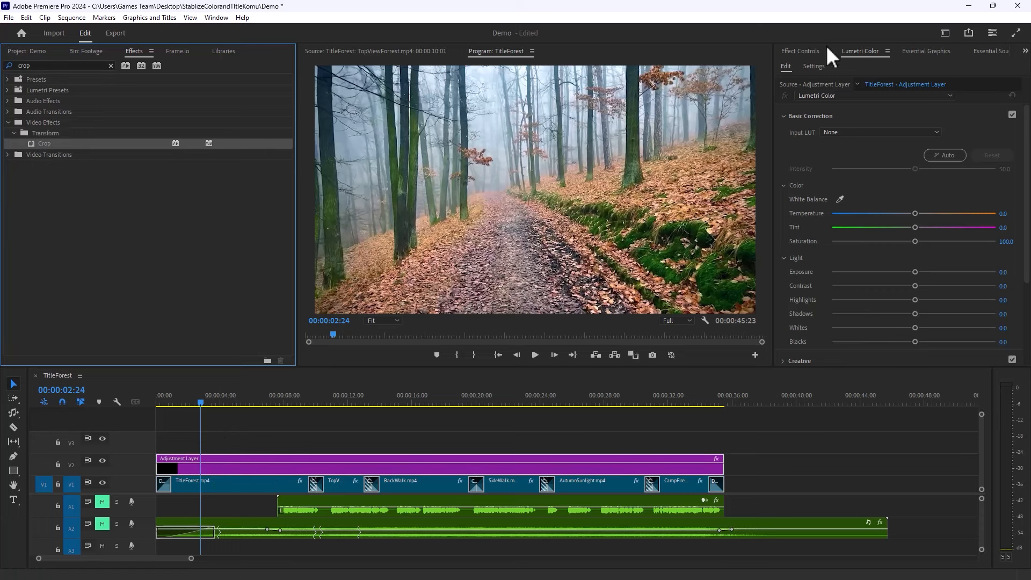
Step: Set the adjustment layer's Crop Top and Bottom to 10% each to create cinematic bars
{"action": "left_click", "coordinate": [801, 52]}
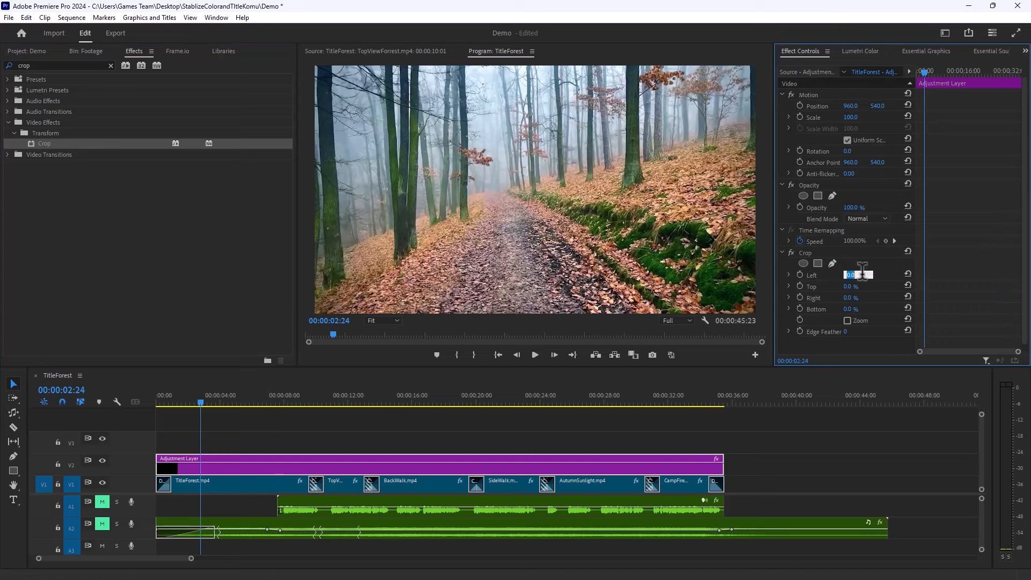
{"action": "left_click", "coordinate": [851, 286]}
{"action": "type", "text": "10"}
{"action": "key", "text": "Return"}
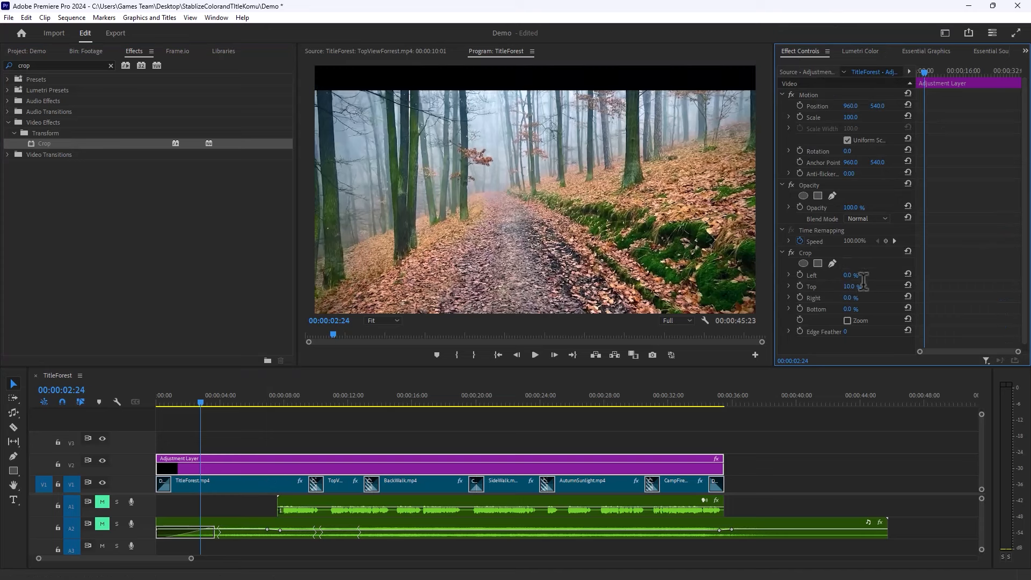
{"action": "left_click", "coordinate": [852, 309]}
{"action": "type", "text": "10"}
{"action": "key", "text": "Return"}
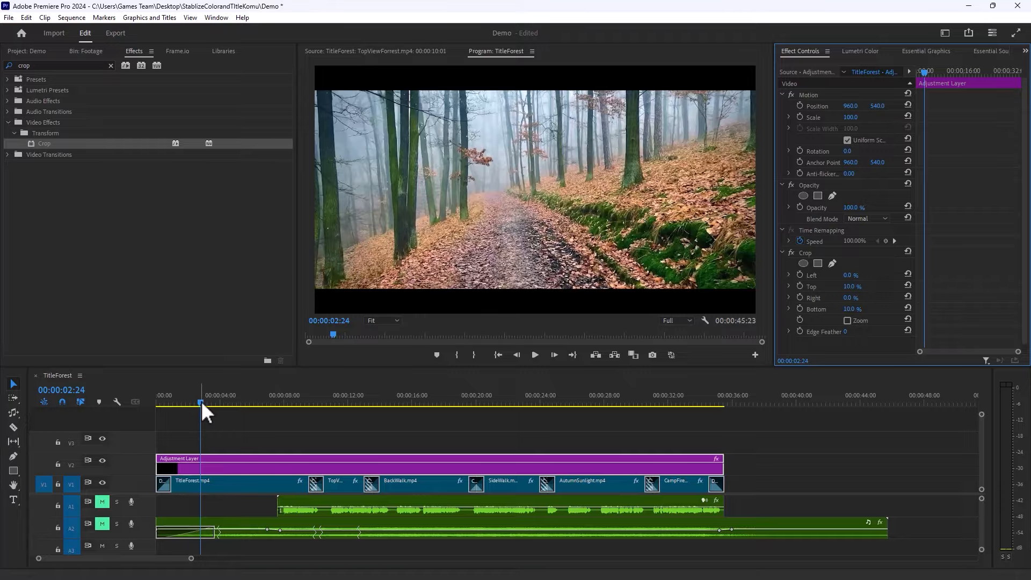
{"action": "left_click_drag", "start_coordinate": [202, 401], "coordinate": [198, 452]}
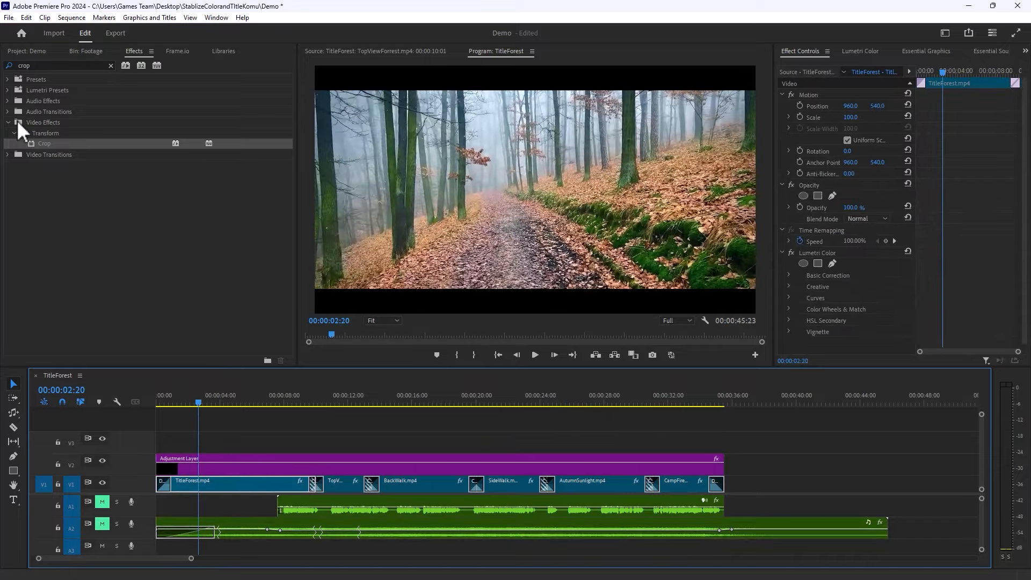
Step: Clear the effects search, expand the Cinematic group of the Lumetri Presets and select the adjustment layer
{"action": "left_click", "coordinate": [111, 66]}
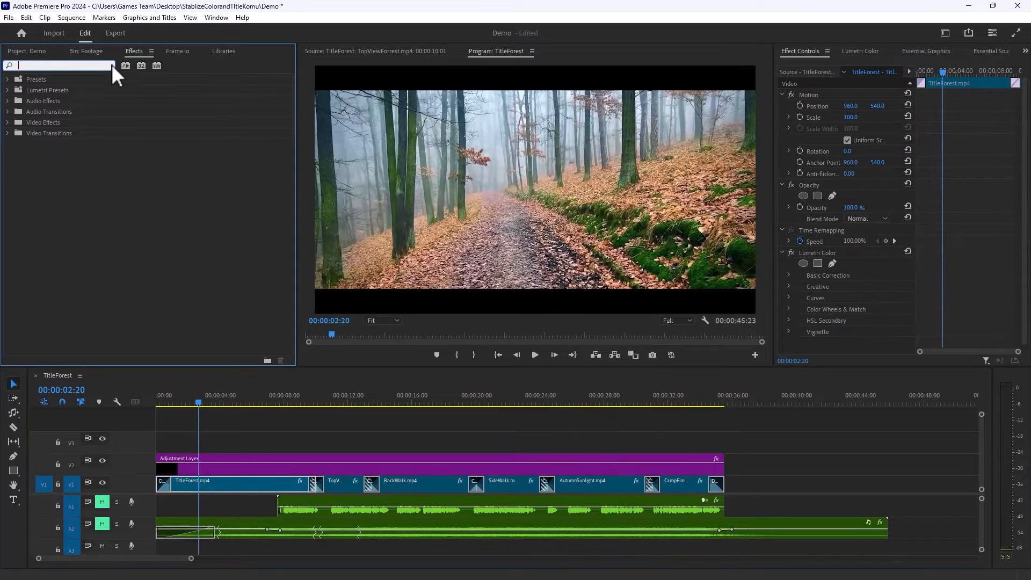
{"action": "left_click", "coordinate": [8, 90]}
{"action": "left_click", "coordinate": [13, 101]}
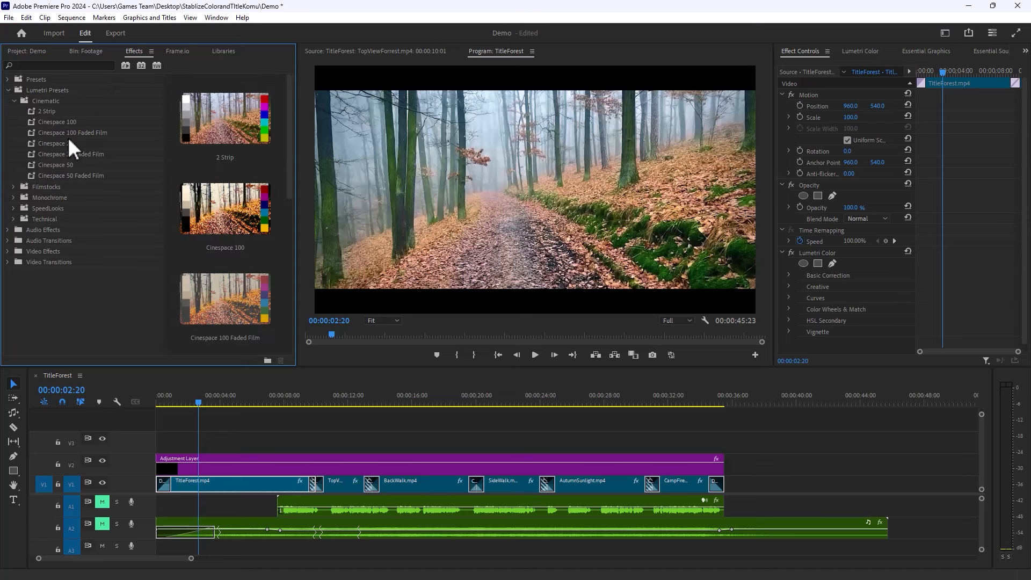
{"action": "left_click", "coordinate": [199, 466]}
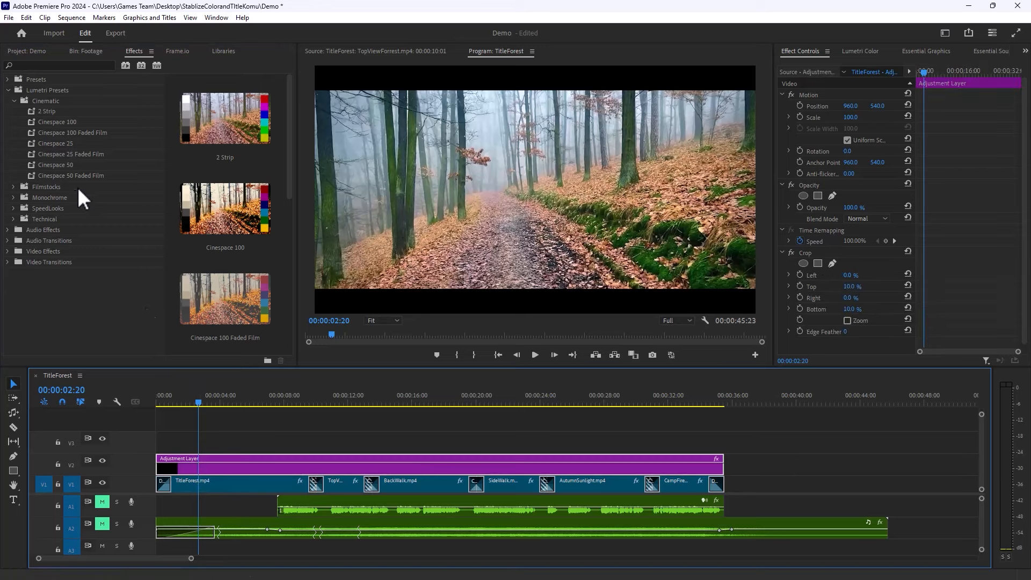
Step: Try the Cinespace 100 Faded Film preset on the adjustment layer and check it on the BackWalk clip
{"action": "left_click_drag", "start_coordinate": [70, 133], "coordinate": [237, 470]}
{"action": "left_click_drag", "start_coordinate": [241, 403], "coordinate": [431, 405]}
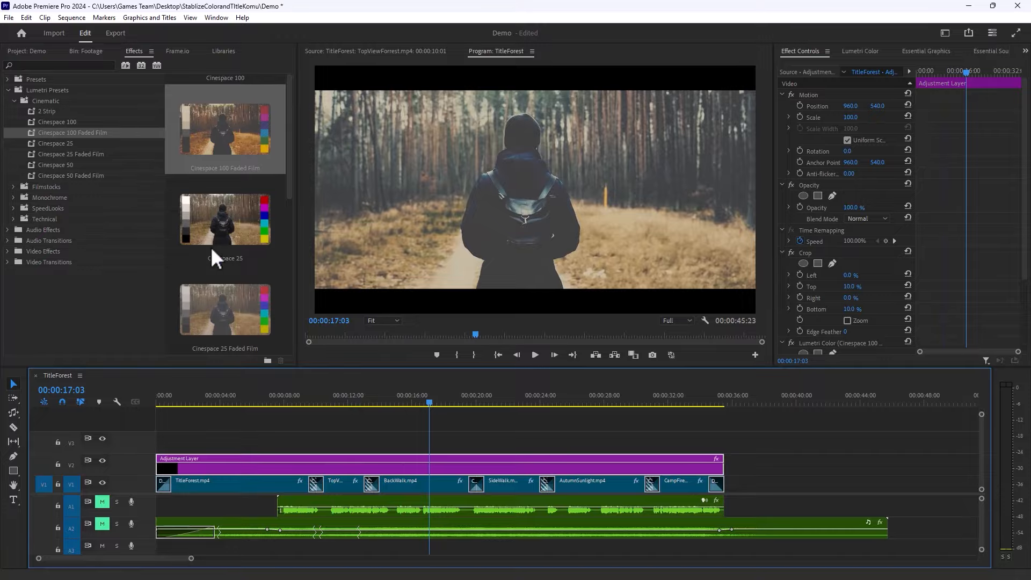
Step: Apply the Cinespace 25 Lumetri preset to the adjustment layer and preview the look across the clips
{"action": "left_click_drag", "start_coordinate": [224, 220], "coordinate": [253, 474]}
{"action": "key", "text": "space"}
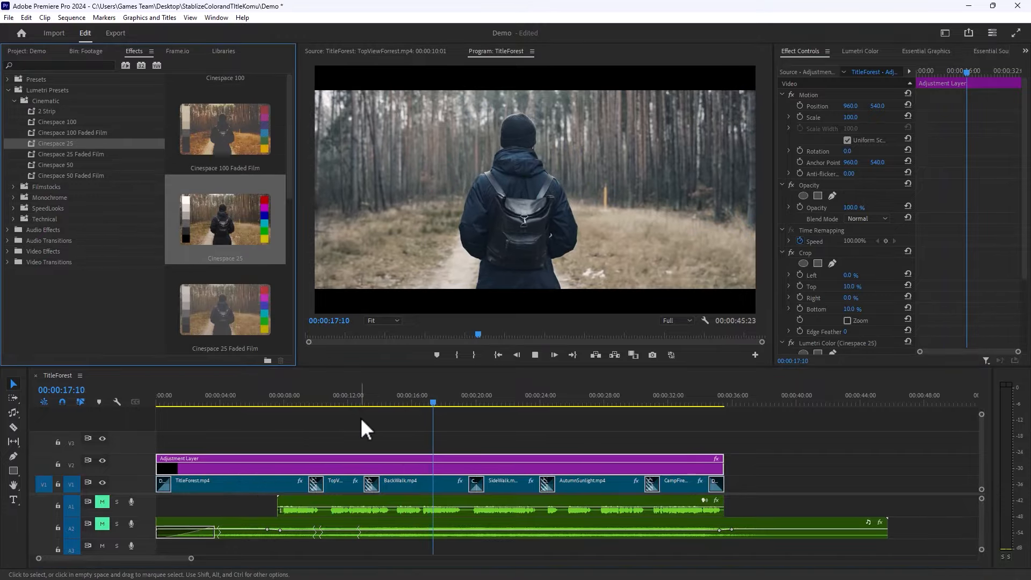
{"action": "left_click_drag", "start_coordinate": [451, 402], "coordinate": [651, 402]}
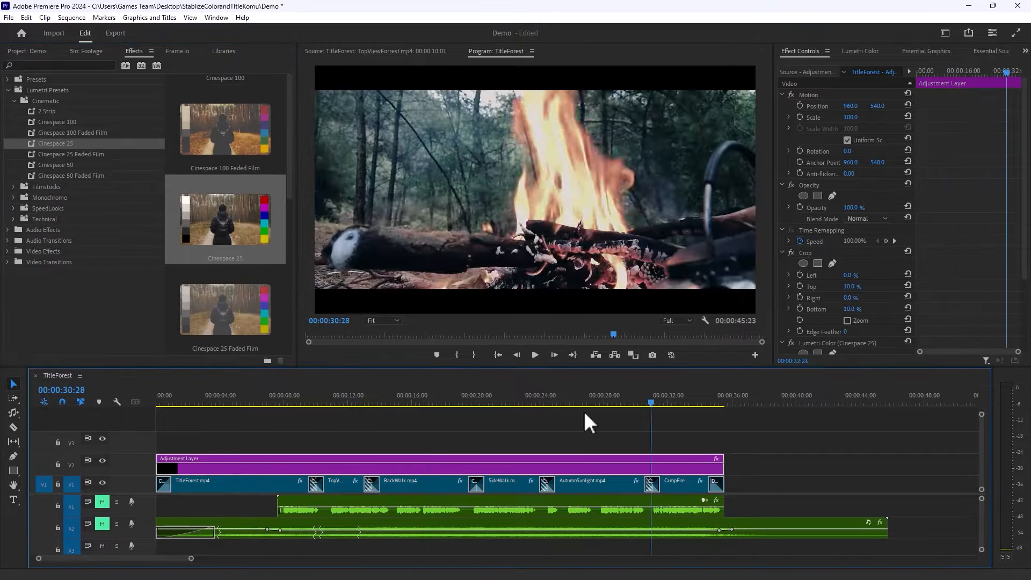
{"action": "left_click_drag", "start_coordinate": [586, 414], "coordinate": [196, 449]}
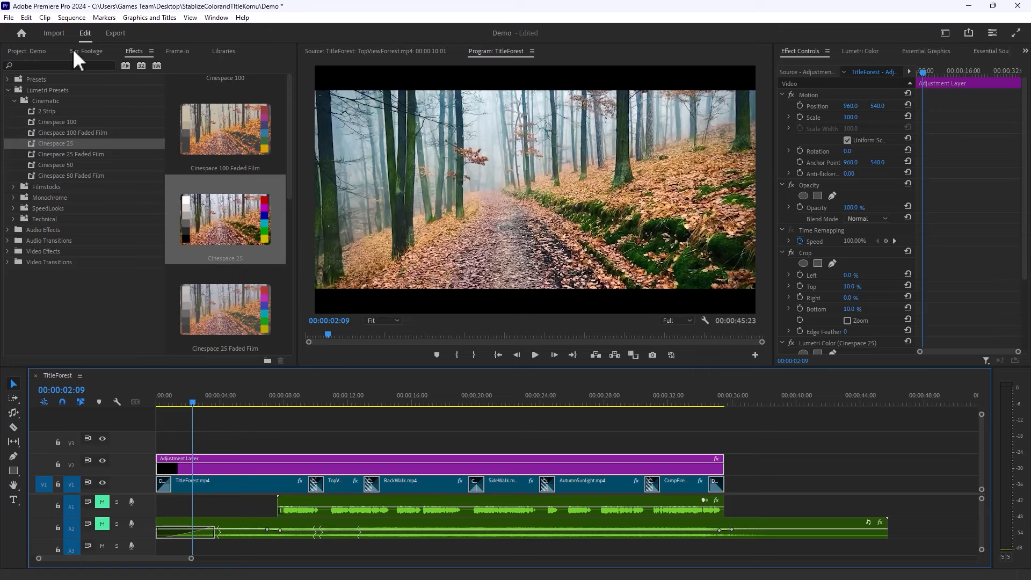
Step: Review where the Crop effect and Cinematic Lumetri presets are found, and check the adjustment layer's Crop settings at the sequence start
{"action": "left_click", "coordinate": [71, 64]}
{"action": "type", "text": "crop"}
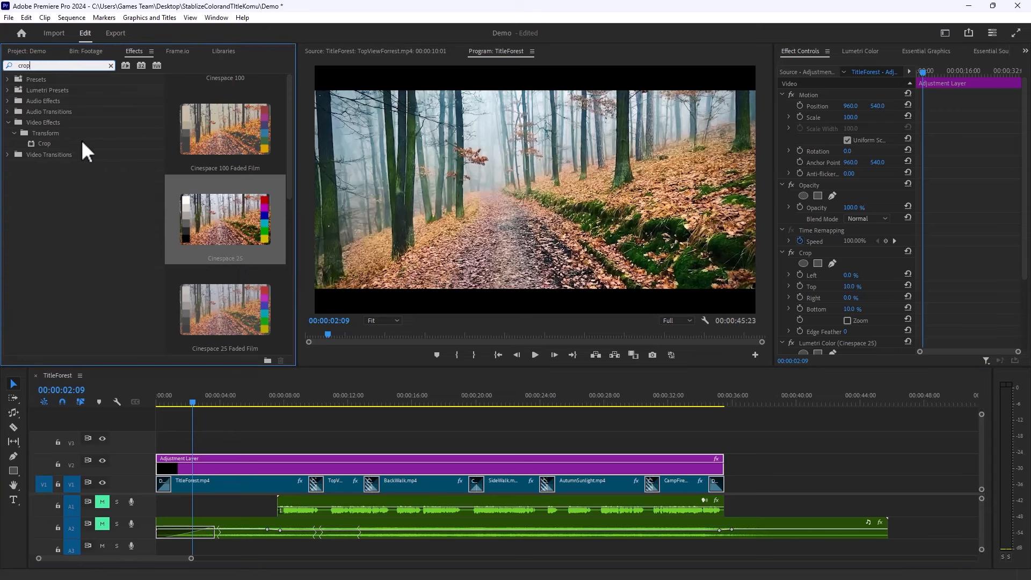
{"action": "left_click", "coordinate": [112, 65]}
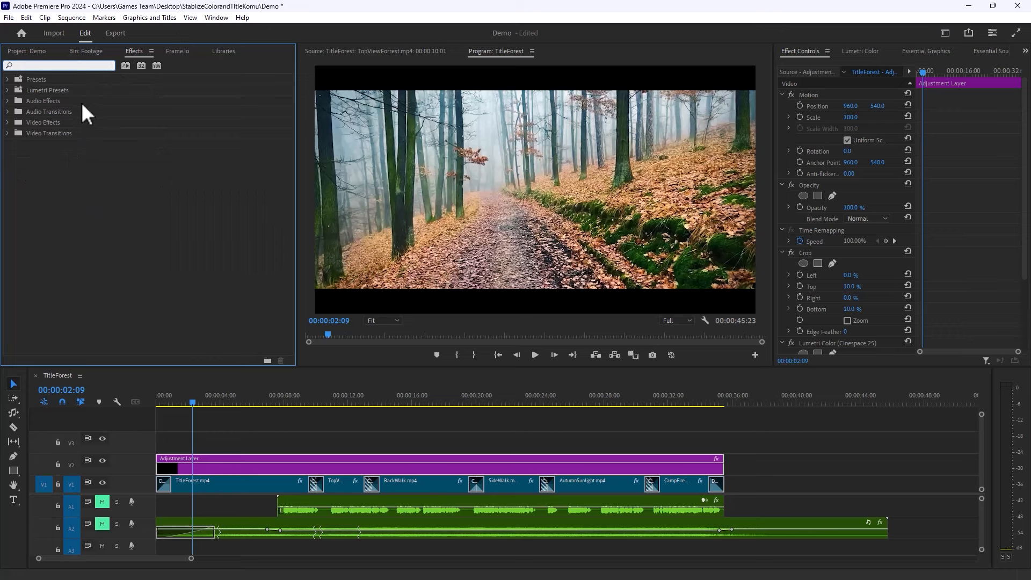
{"action": "left_click", "coordinate": [14, 91]}
{"action": "left_click", "coordinate": [7, 90]}
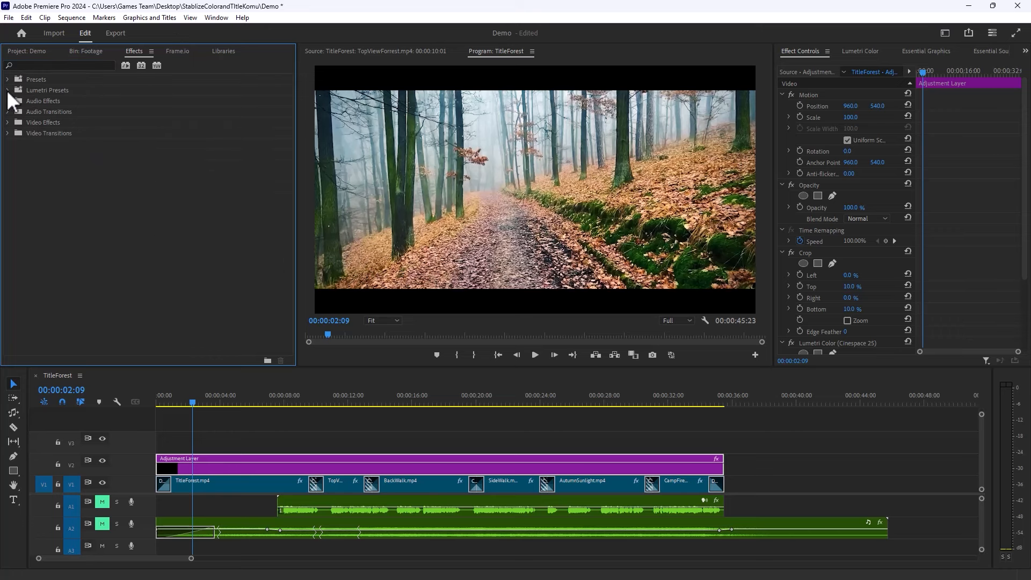
{"action": "left_click_drag", "start_coordinate": [191, 401], "coordinate": [156, 402]}
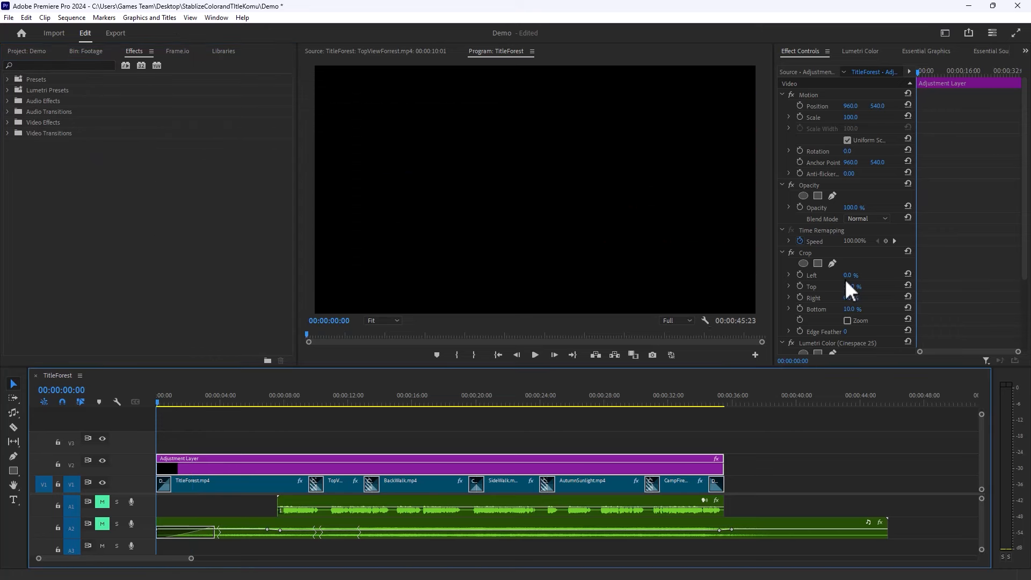
{"action": "left_click", "coordinate": [809, 251]}
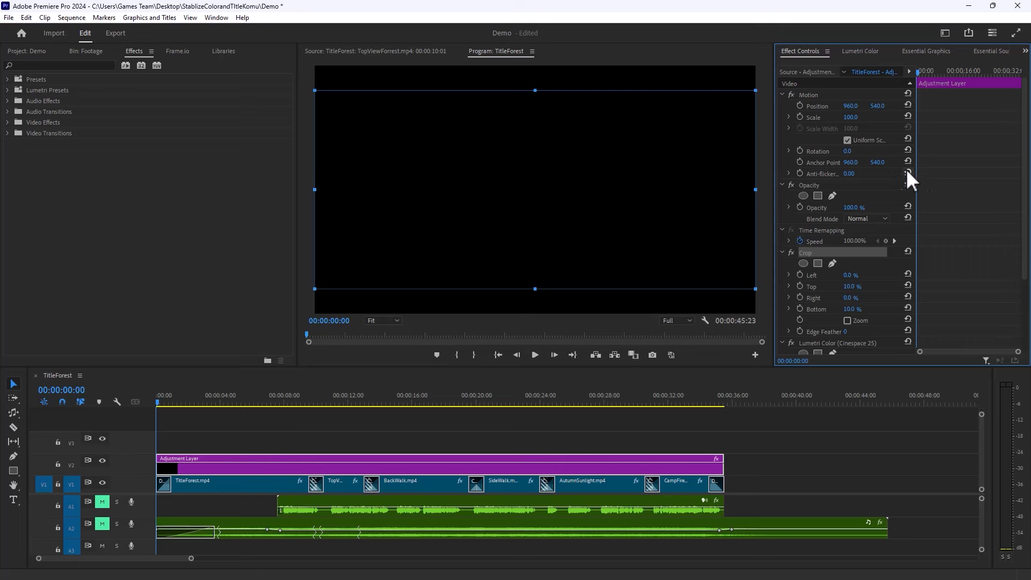
{"action": "left_click", "coordinate": [8, 91]}
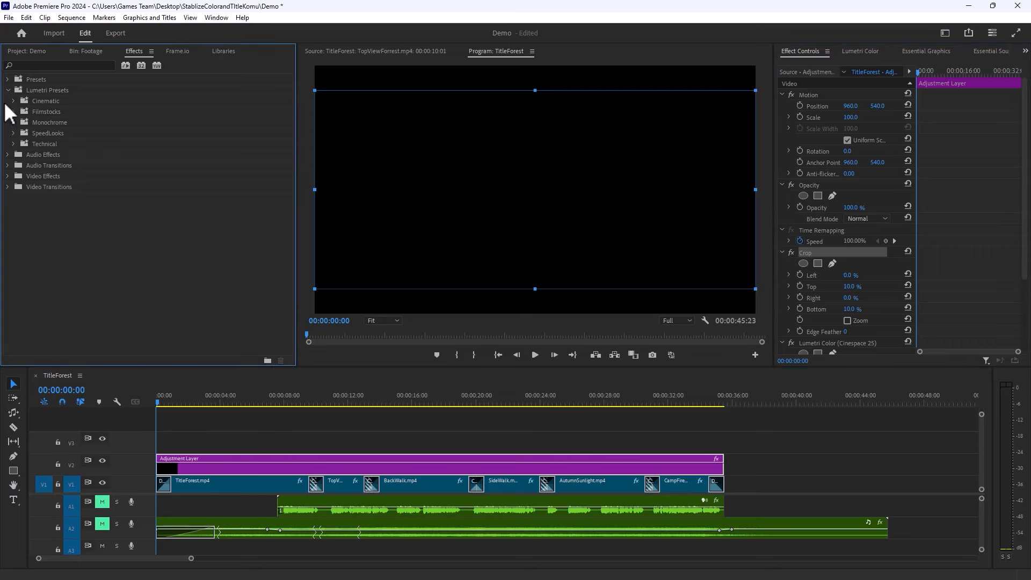
{"action": "left_click", "coordinate": [13, 100]}
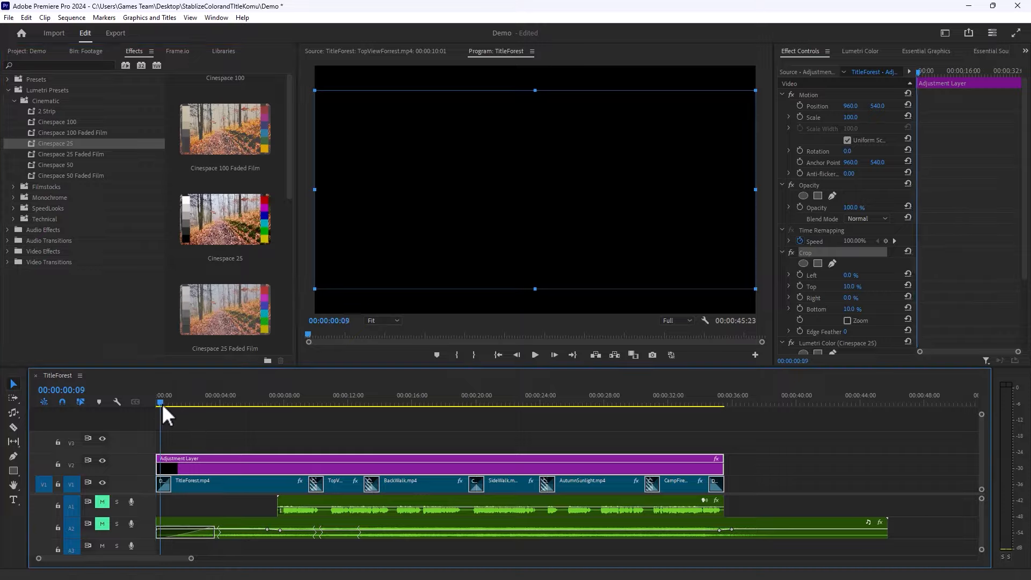
{"action": "mouse_move", "coordinate": [162, 404]}
{"action": "left_mouse_down"}
{"action": "mouse_move", "coordinate": [611, 405]}
{"action": "mouse_move", "coordinate": [182, 425]}
{"action": "mouse_move", "coordinate": [146, 403]}
{"action": "left_mouse_up"}
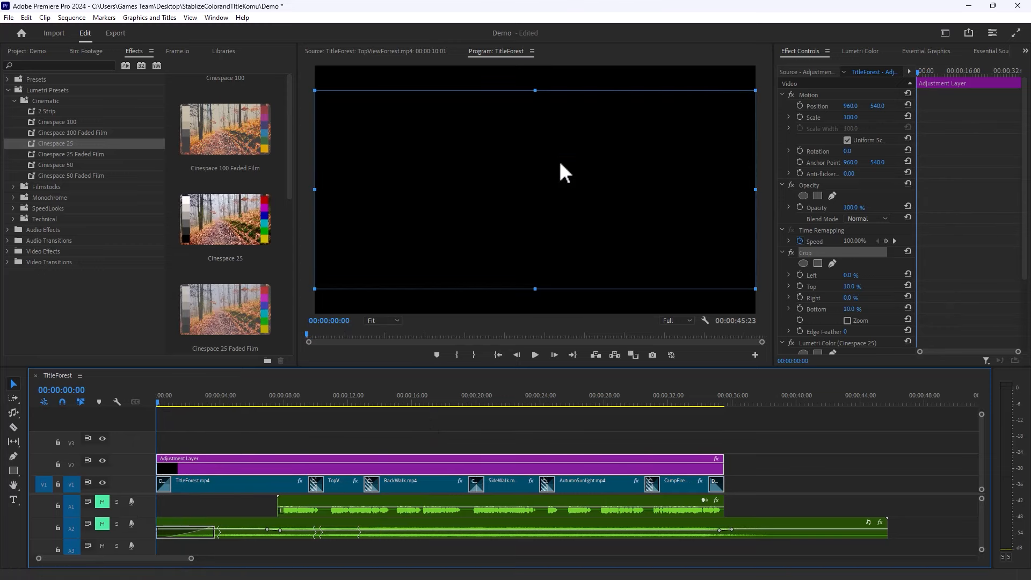
Step: Add a text layer reading "Into the Woods" on V3, starting at 00:00:02:13
{"action": "left_click", "coordinate": [171, 400]}
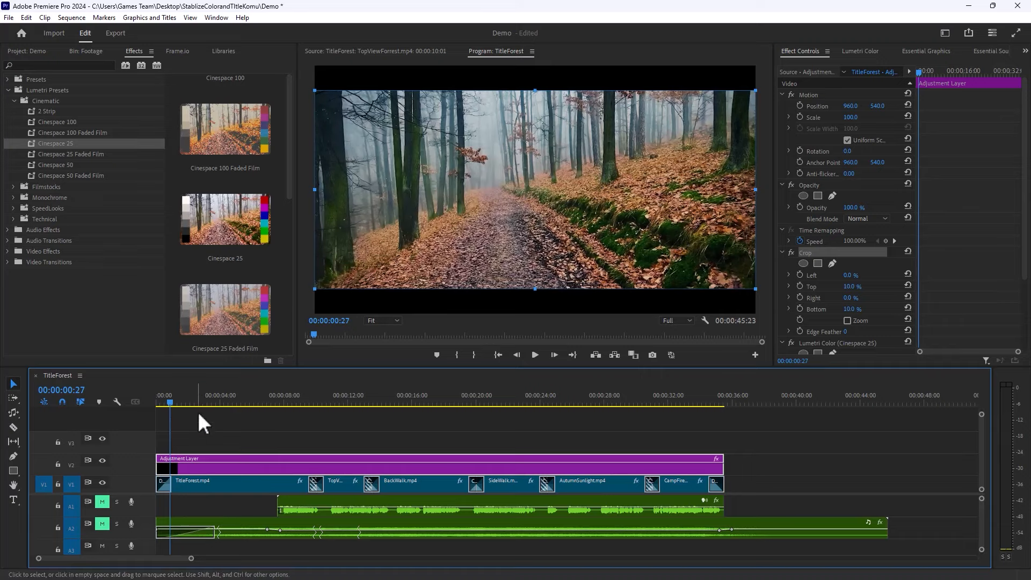
{"action": "left_click", "coordinate": [202, 421]}
{"action": "left_click", "coordinate": [191, 400]}
{"action": "left_click_drag", "start_coordinate": [193, 398], "coordinate": [197, 399]}
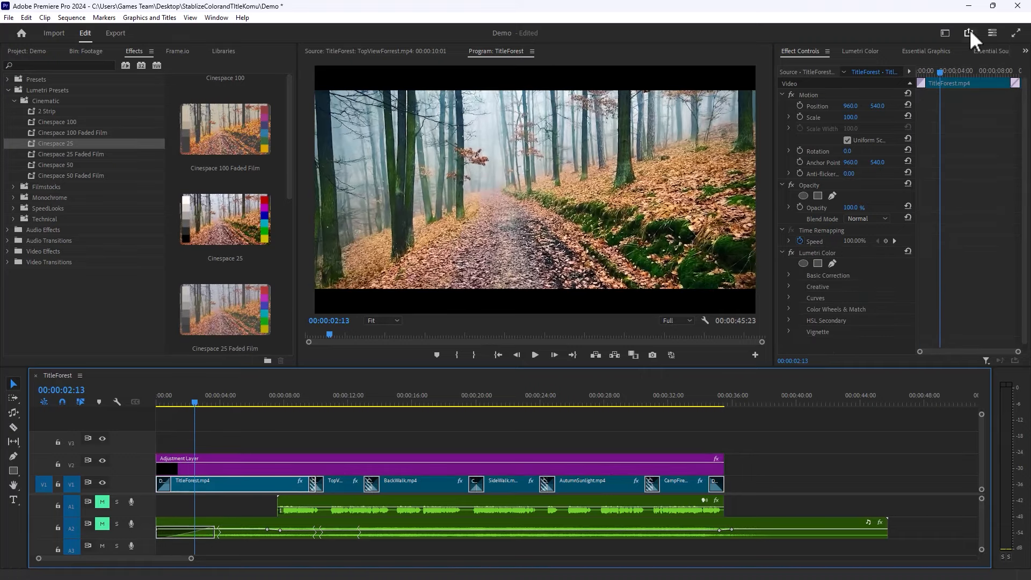
{"action": "left_click", "coordinate": [913, 52]}
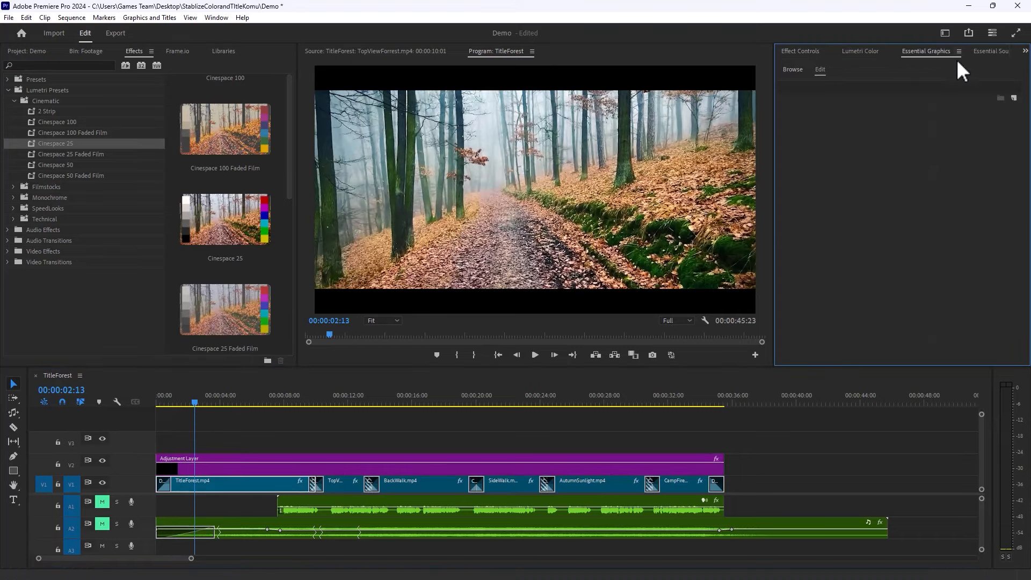
{"action": "left_click", "coordinate": [1015, 98]}
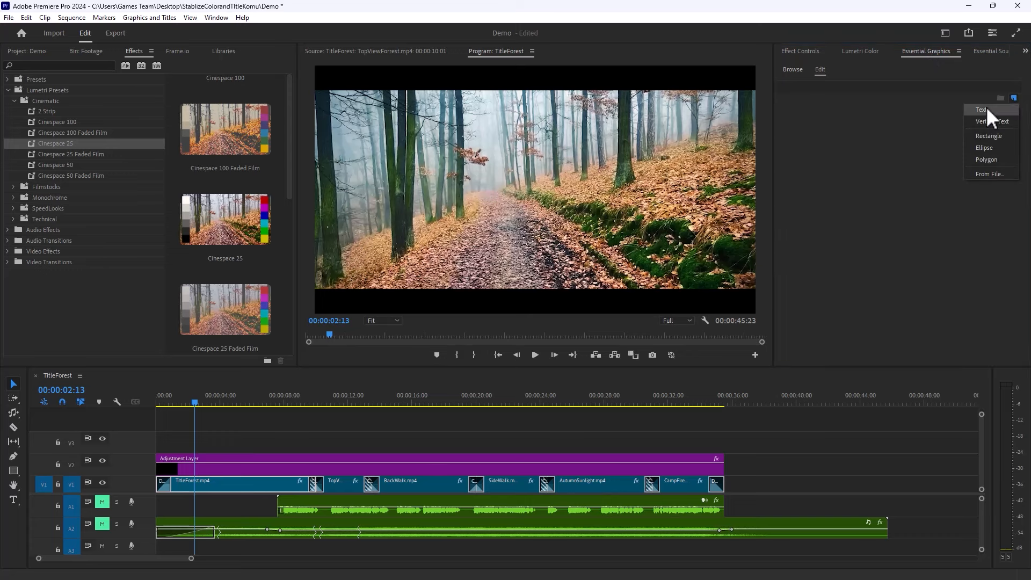
{"action": "left_click", "coordinate": [987, 108]}
{"action": "double_click", "coordinate": [593, 182]}
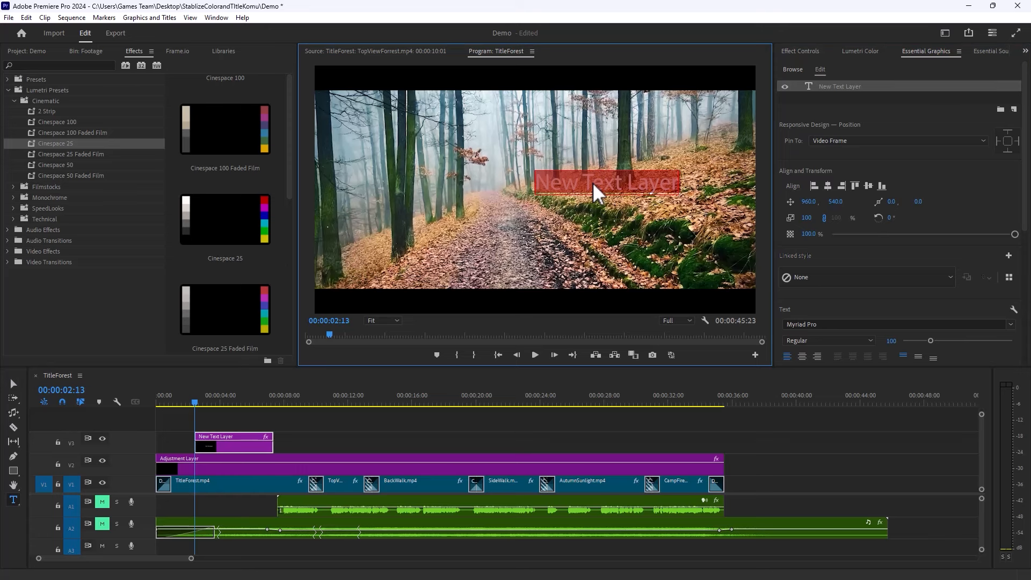
{"action": "type", "text": "Into the"}
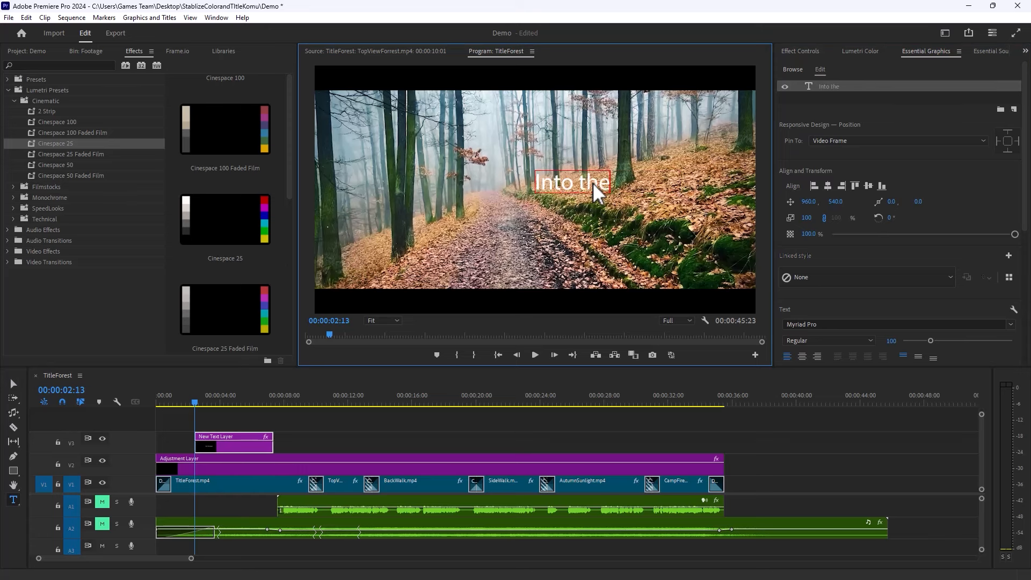
{"action": "type", "text": " Woods"}
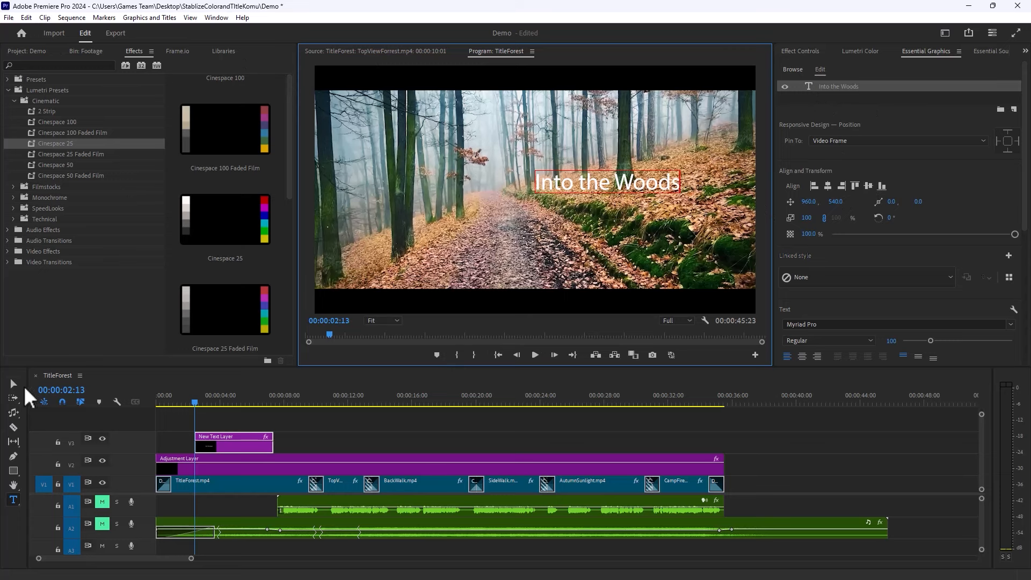
Step: Move the "Into the Woods" title towards the middle of the frame and center it horizontally and vertically
{"action": "left_click", "coordinate": [12, 383]}
{"action": "left_click_drag", "start_coordinate": [610, 184], "coordinate": [531, 195]}
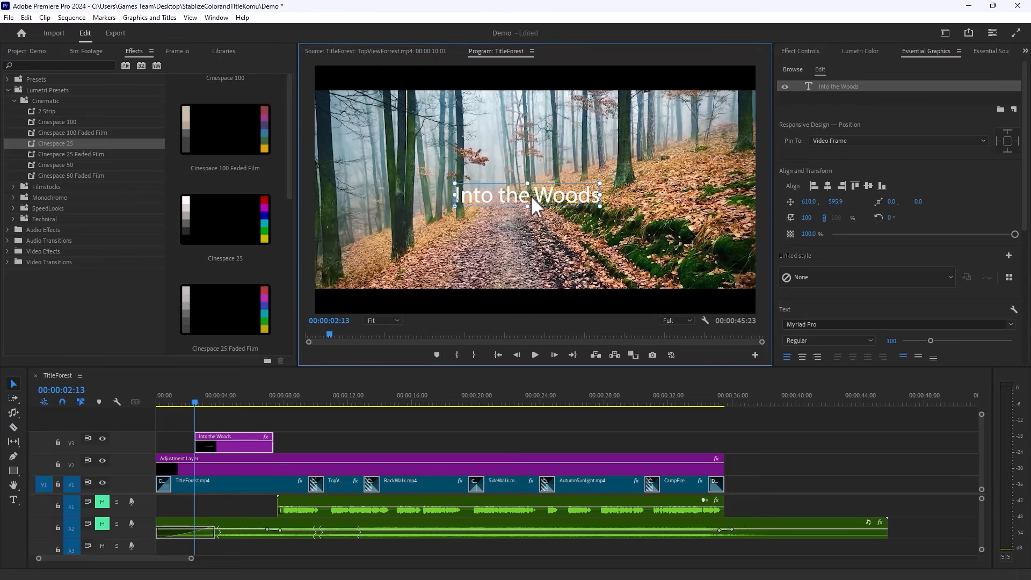
{"action": "left_click", "coordinate": [828, 186]}
{"action": "left_click", "coordinate": [868, 186]}
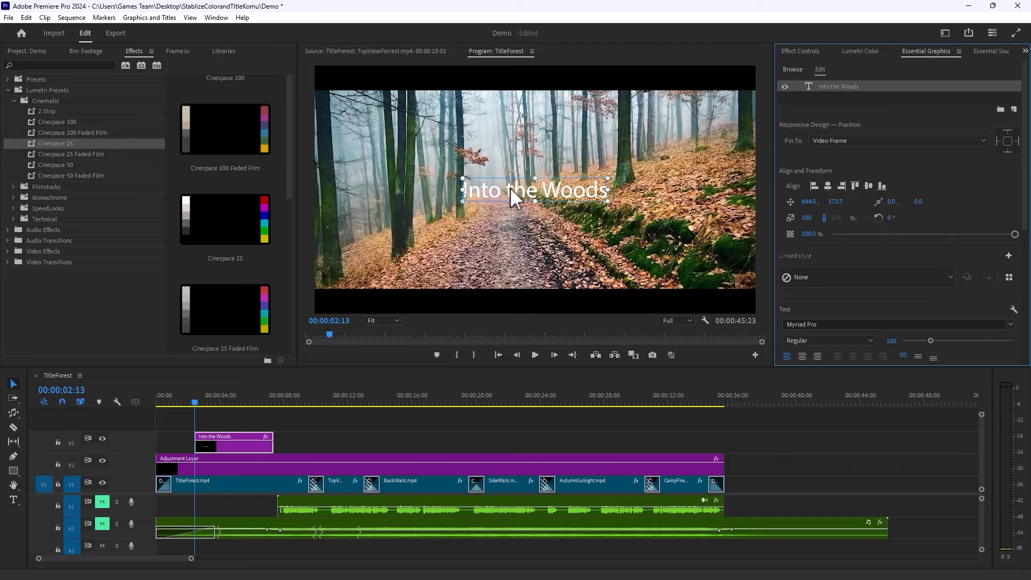
Step: Scale the "Into the Woods" title to 144 and re-center it horizontally and vertically in the frame
{"action": "double_click", "coordinate": [524, 192]}
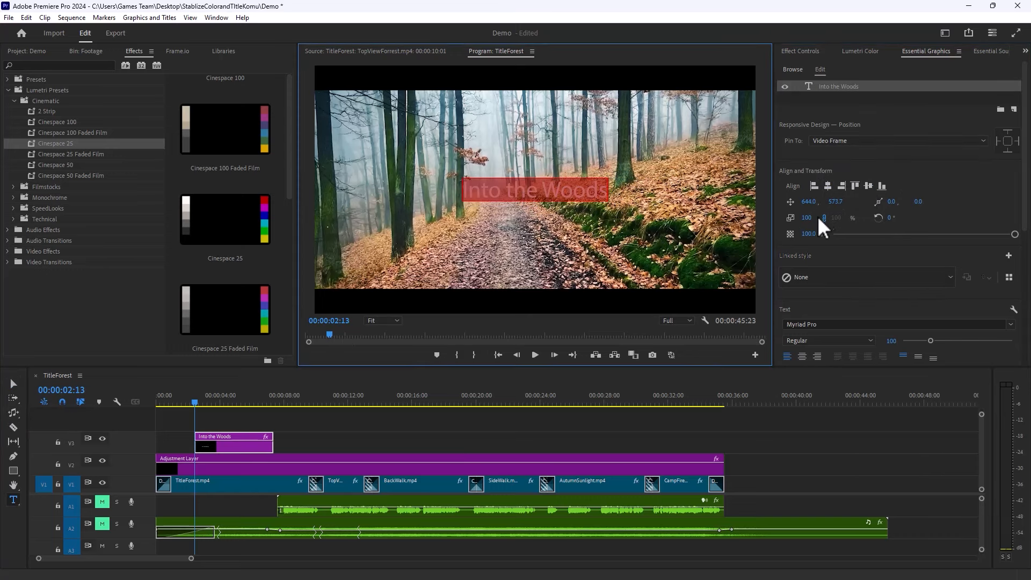
{"action": "left_click_drag", "start_coordinate": [808, 218], "coordinate": [833, 218]}
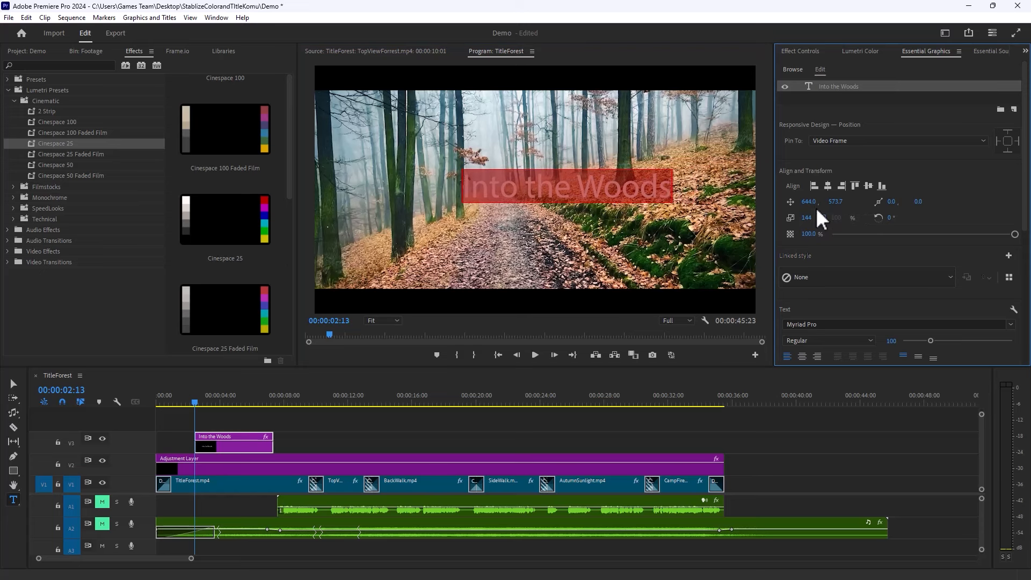
{"action": "left_click", "coordinate": [828, 185]}
{"action": "left_click", "coordinate": [868, 185]}
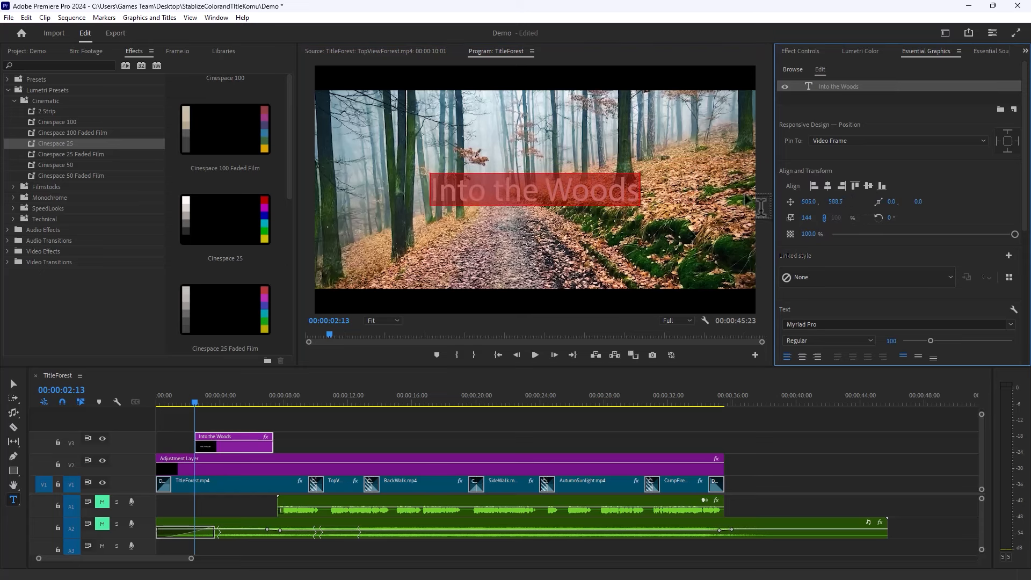
Step: Change the title's font to Komu
{"action": "scroll", "coordinate": [899, 255], "scroll_direction": "down", "scroll_amount": 5}
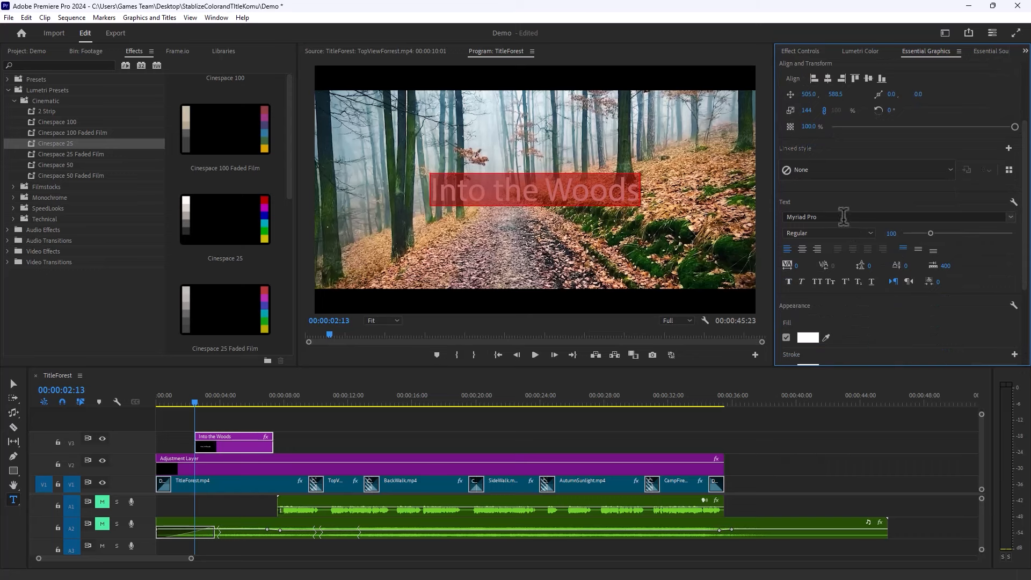
{"action": "left_click", "coordinate": [843, 216]}
{"action": "type", "text": "ko"}
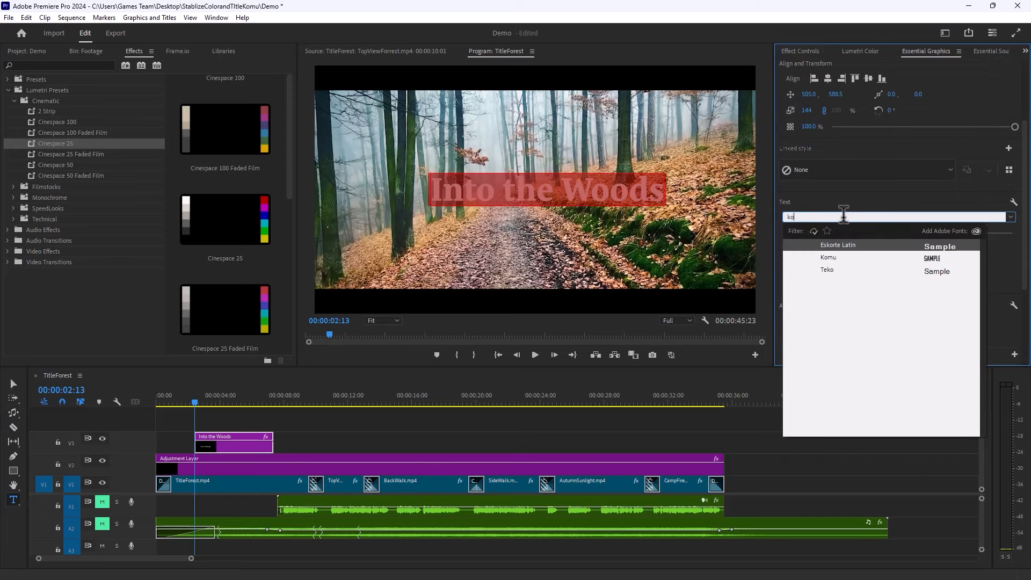
{"action": "left_click", "coordinate": [827, 257]}
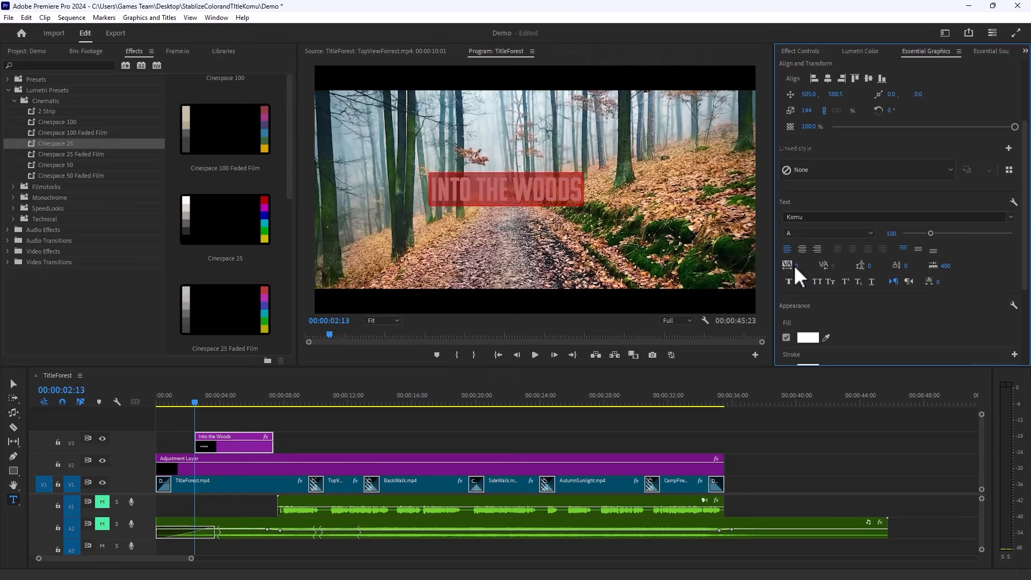
Step: Set the title's tracking to 202, re-center it in the frame both ways, and deselect it
{"action": "left_click_drag", "start_coordinate": [798, 269], "coordinate": [842, 268]}
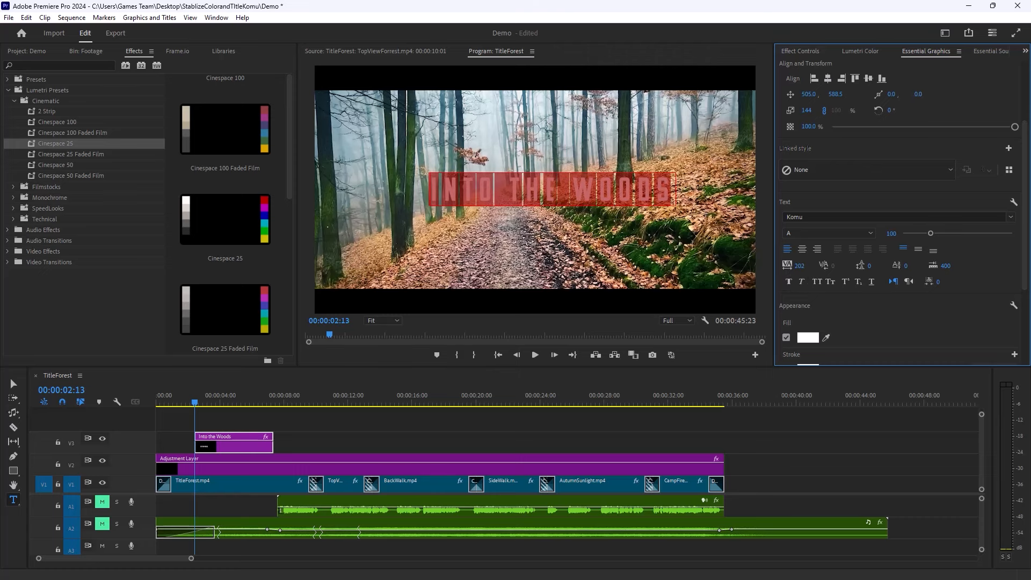
{"action": "left_click", "coordinate": [827, 79]}
{"action": "left_click", "coordinate": [869, 79]}
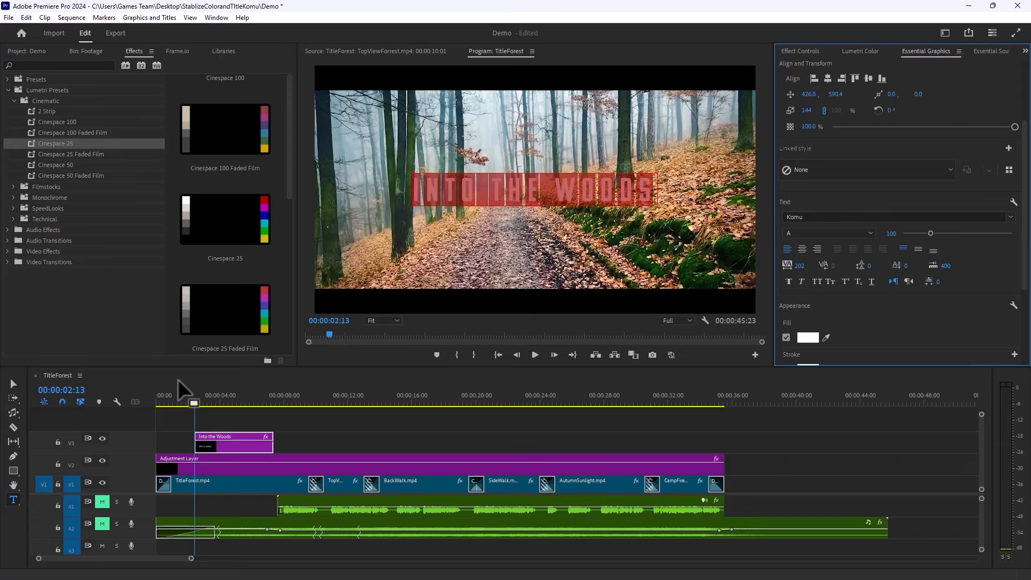
{"action": "left_click", "coordinate": [177, 442]}
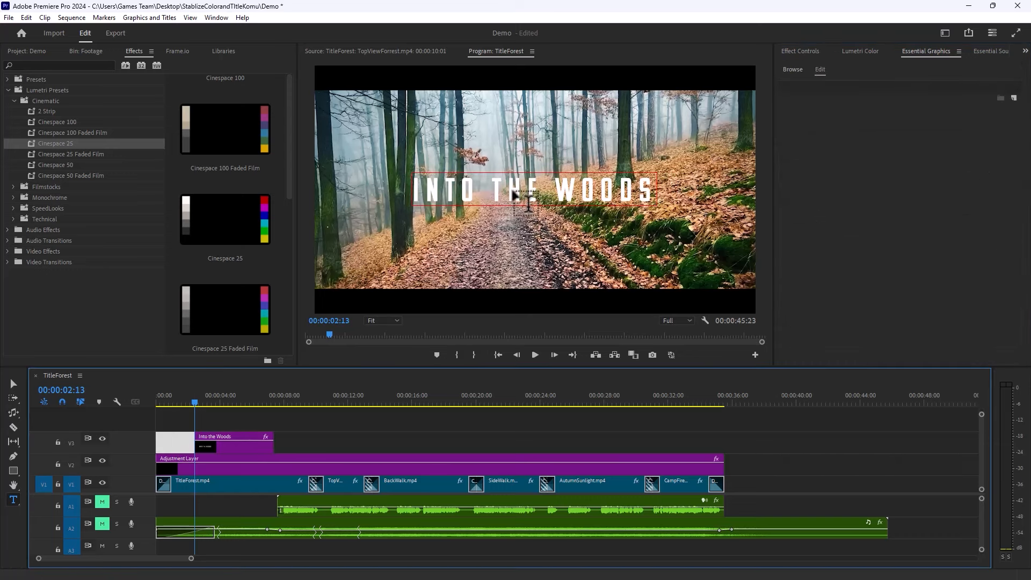
Step: Add a background box behind the title text at 75% opacity with a size of 18.1
{"action": "left_click", "coordinate": [513, 201]}
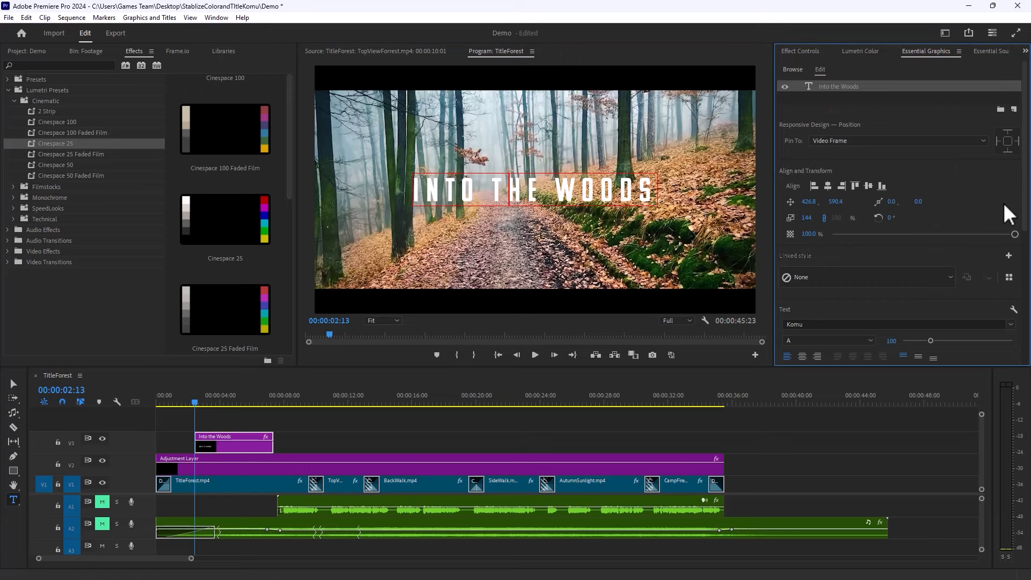
{"action": "scroll", "coordinate": [832, 285], "scroll_direction": "down", "scroll_amount": 5}
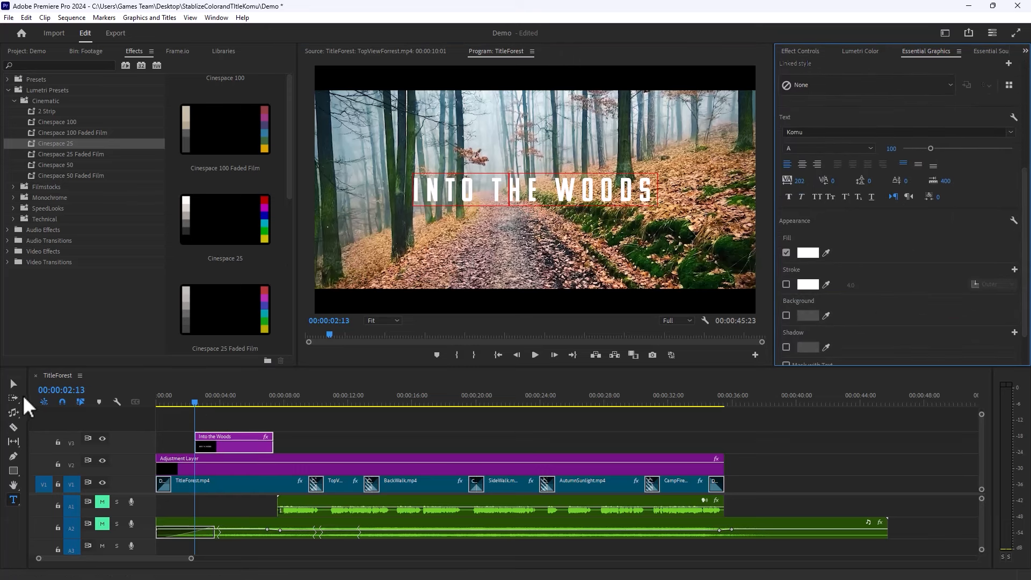
{"action": "left_click", "coordinate": [13, 383]}
{"action": "left_click", "coordinate": [786, 315]}
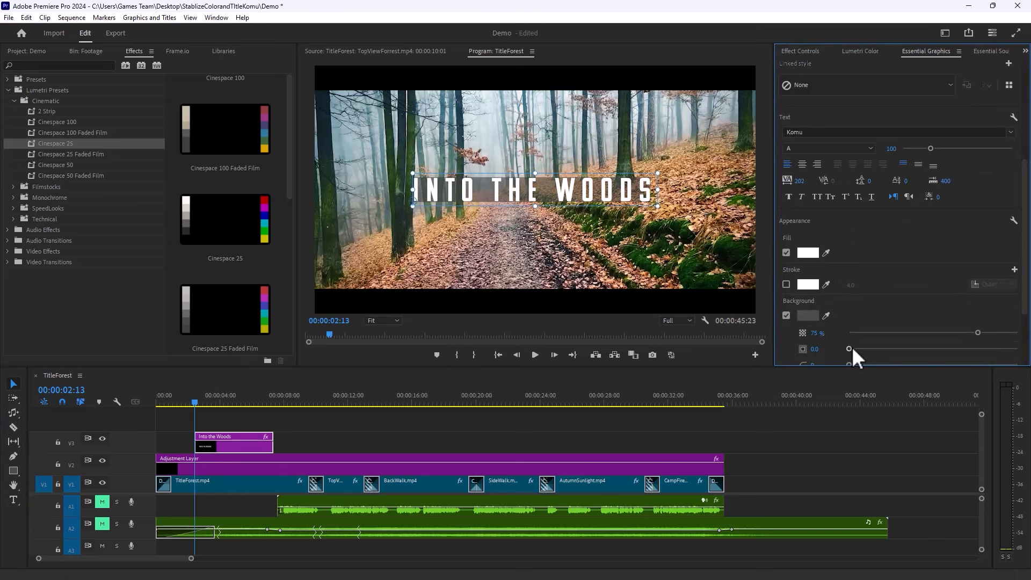
{"action": "left_click_drag", "start_coordinate": [851, 349], "coordinate": [880, 349]}
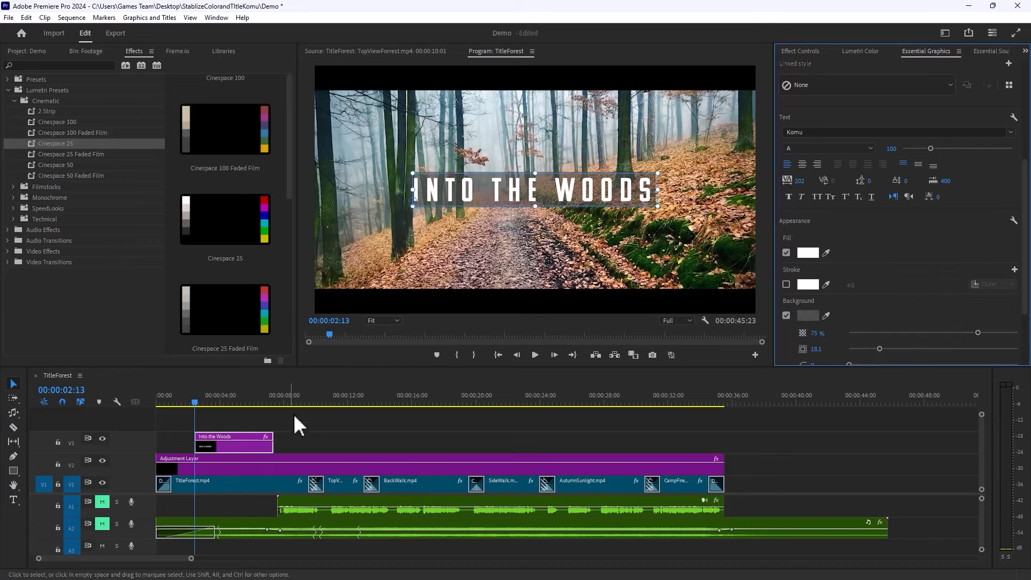
Step: Make the title clip run from the sequence start to about 00:00:06:07 and keyframe its opacity at 0% on the first frame
{"action": "left_click_drag", "start_coordinate": [214, 451], "coordinate": [255, 446]}
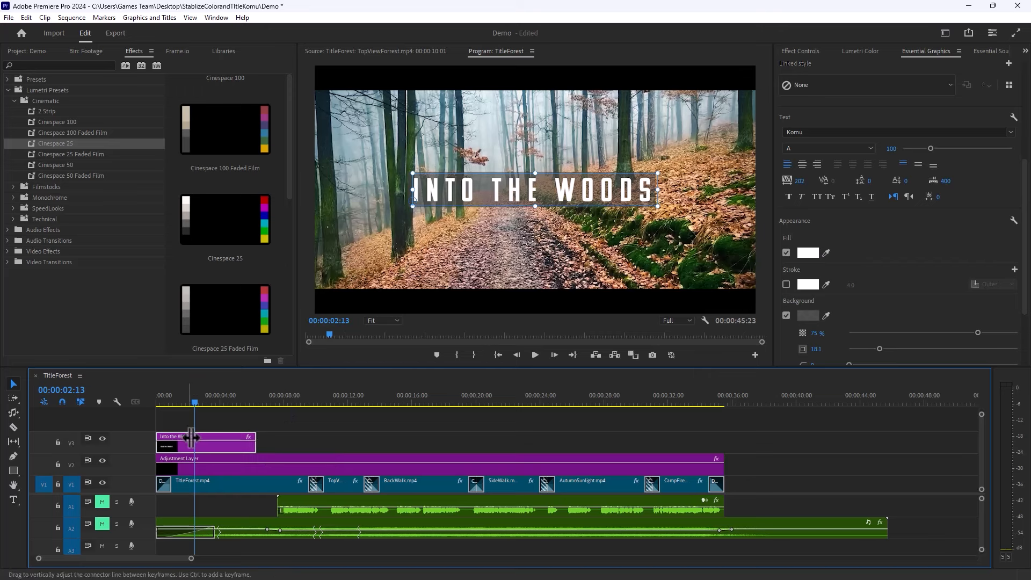
{"action": "left_click_drag", "start_coordinate": [164, 402], "coordinate": [151, 398]}
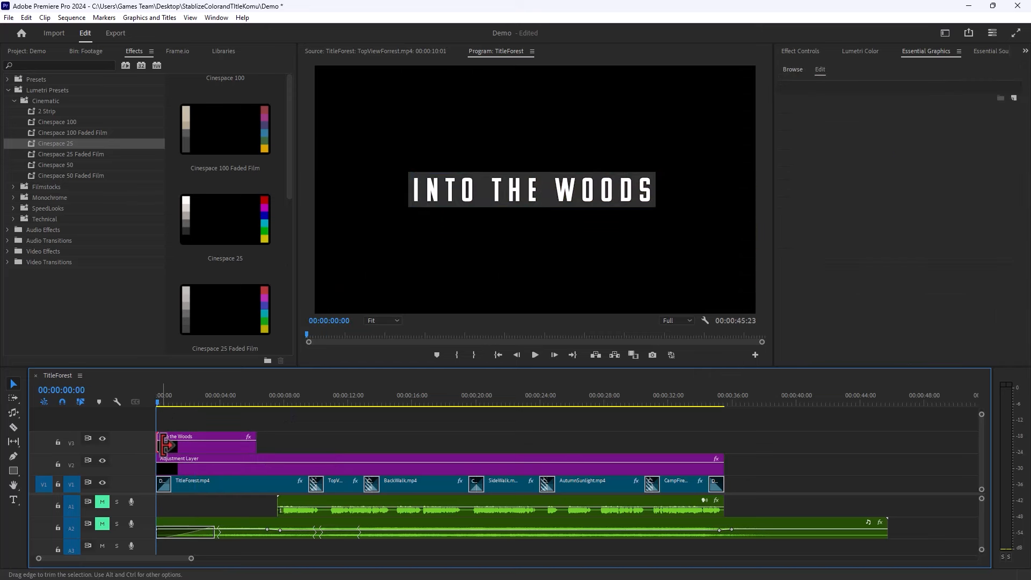
{"action": "left_click", "coordinate": [472, 186]}
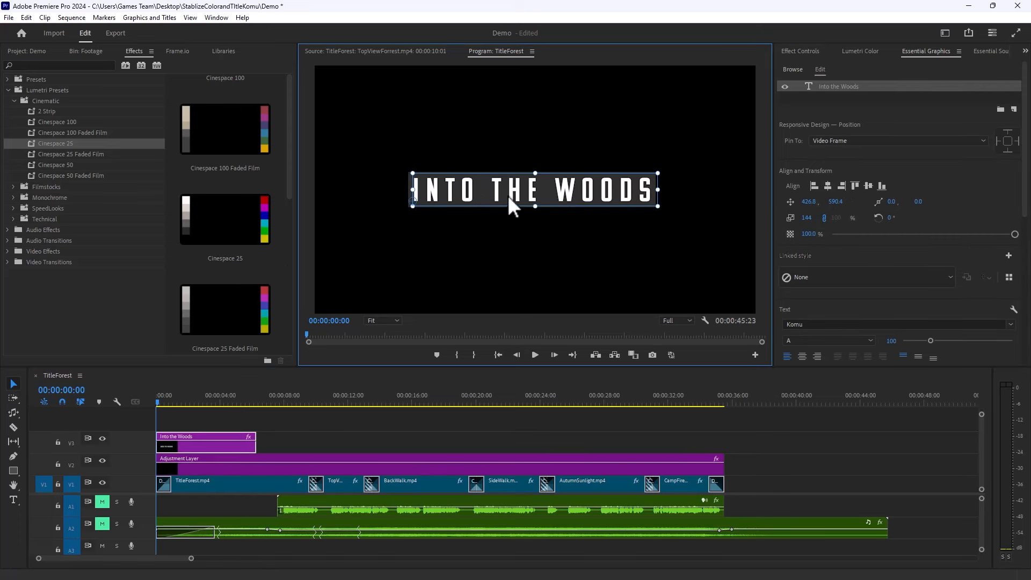
{"action": "left_click", "coordinate": [193, 447]}
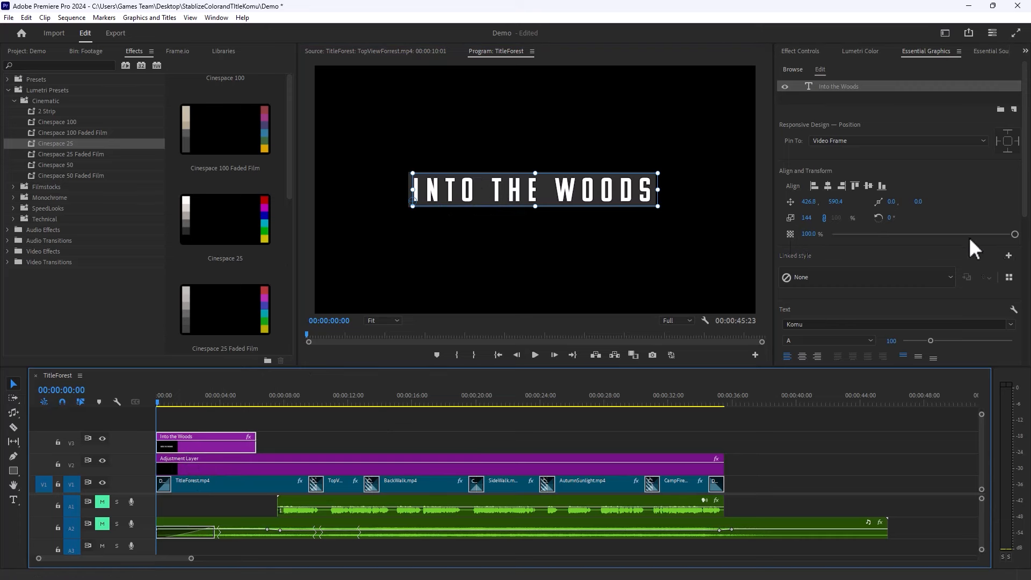
{"action": "left_click_drag", "start_coordinate": [1015, 235], "coordinate": [799, 248]}
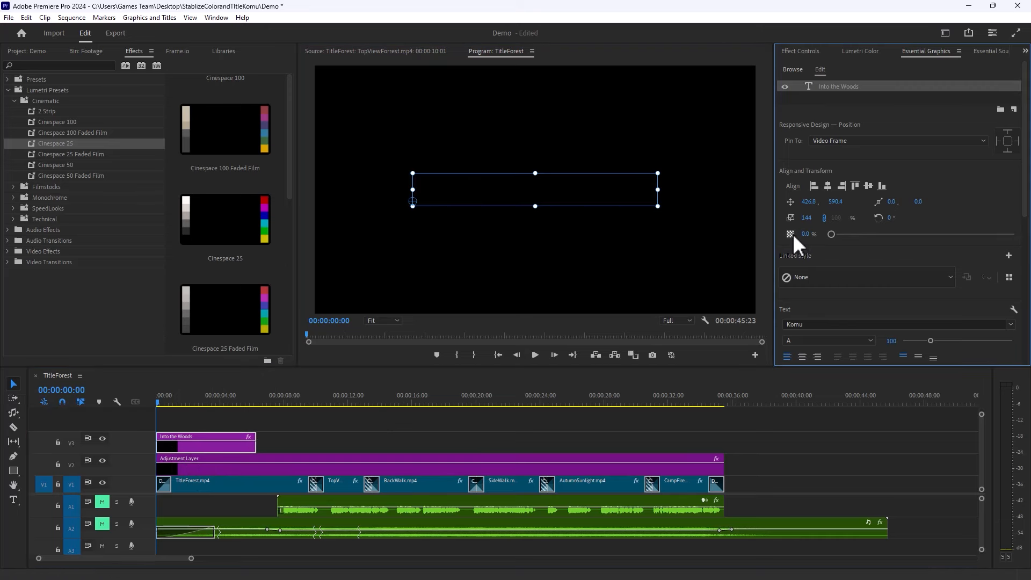
Step: Keyframe the title's opacity at 100% at 00:00:00:20 so that it fades in
{"action": "left_click", "coordinate": [166, 400]}
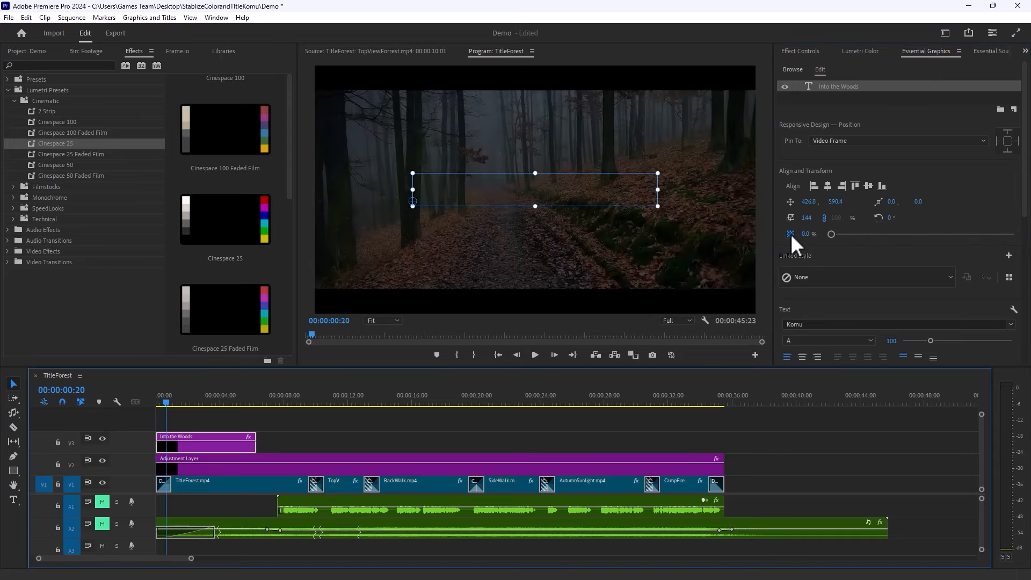
{"action": "left_click_drag", "start_coordinate": [834, 234], "coordinate": [853, 233]}
{"action": "left_click", "coordinate": [804, 233]}
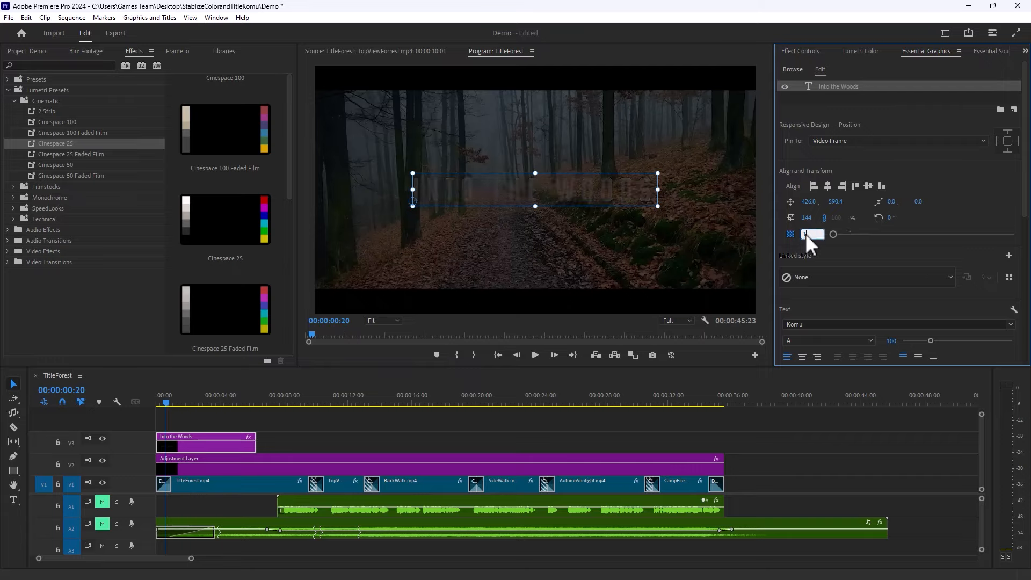
{"action": "type", "text": "100"}
{"action": "key", "text": "Return"}
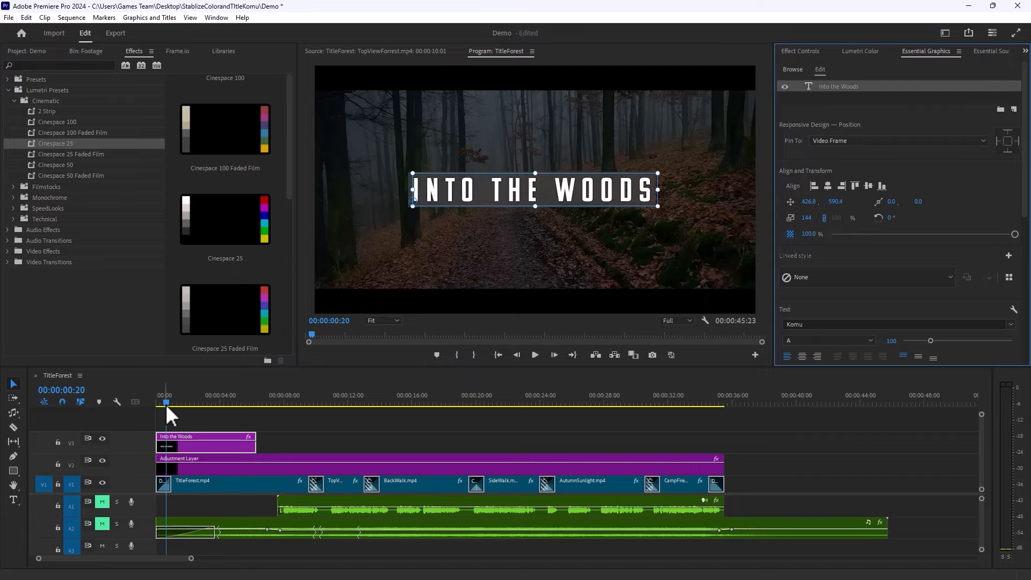
Step: Play the sequence from the start to preview the title's fade-in
{"action": "left_click_drag", "start_coordinate": [166, 404], "coordinate": [148, 404]}
{"action": "key", "text": "space"}
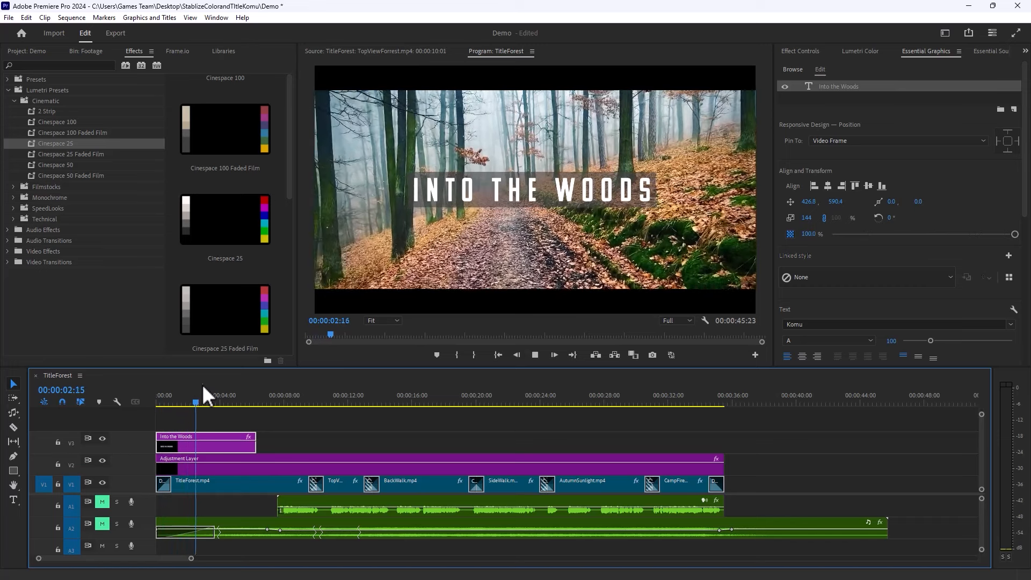
{"action": "key", "text": "space"}
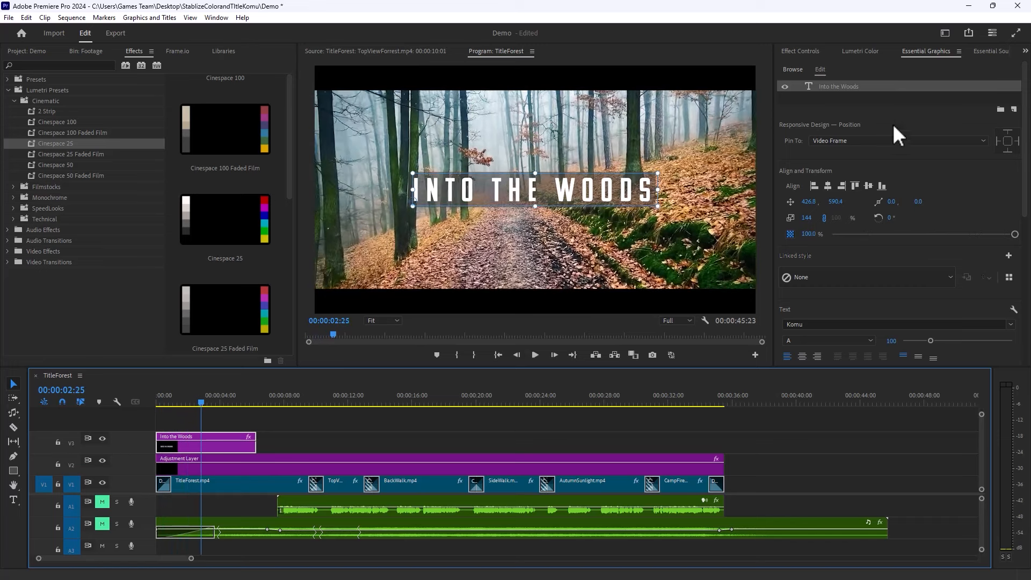
Step: Add a title fade-out in the text's Transform opacity, with keyframes of 100% at 00:00:05:05 and 0% at 00:00:06:07
{"action": "left_click", "coordinate": [791, 47]}
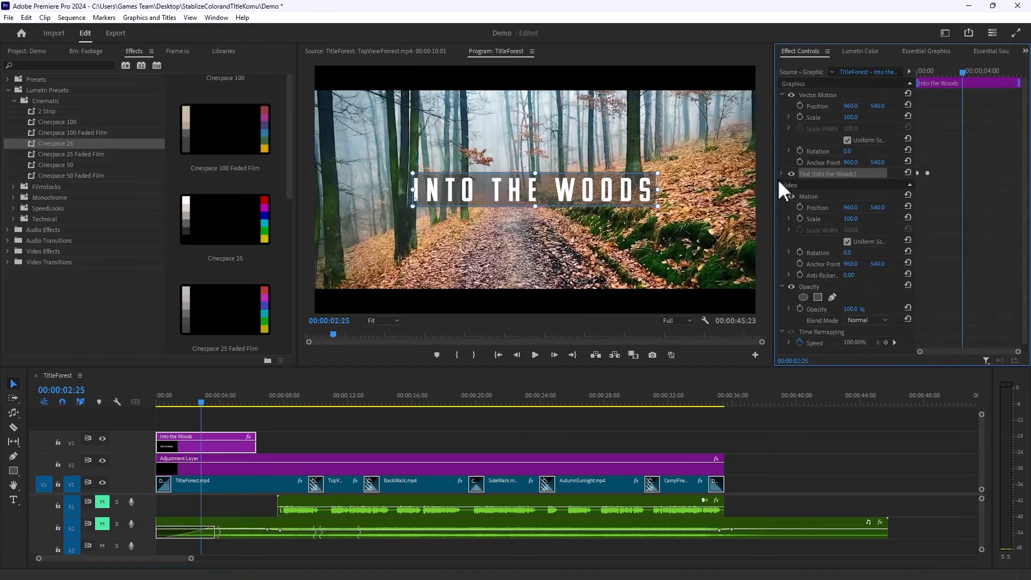
{"action": "left_click_drag", "start_coordinate": [776, 182], "coordinate": [630, 166]}
{"action": "left_click", "coordinate": [235, 392]}
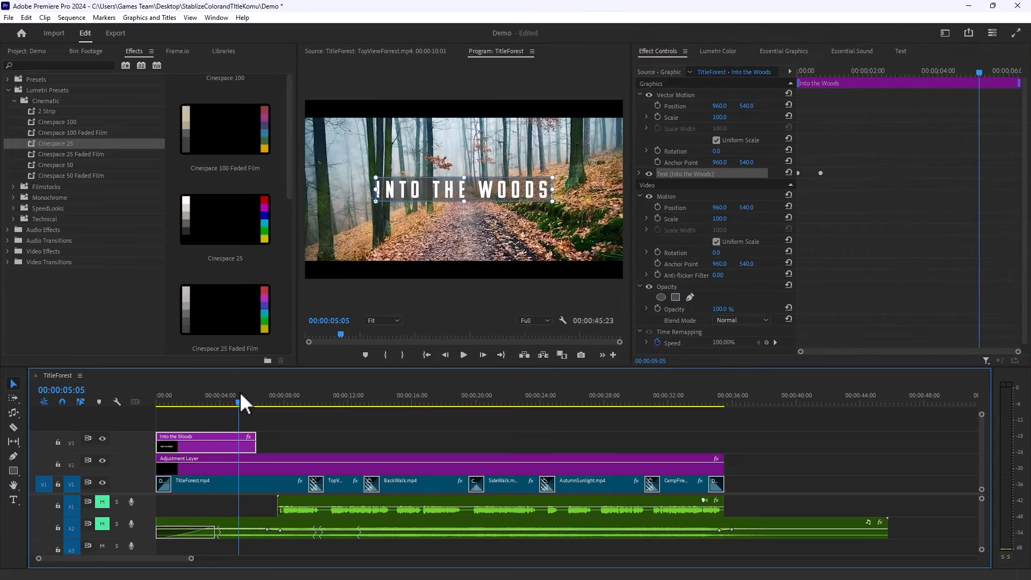
{"action": "left_click", "coordinate": [639, 174]}
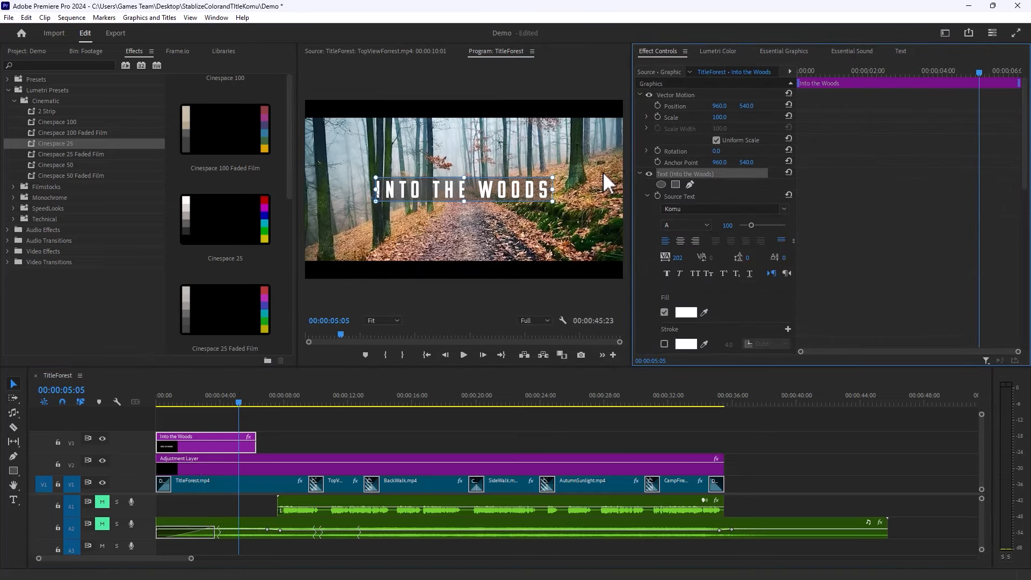
{"action": "left_click", "coordinate": [639, 174]}
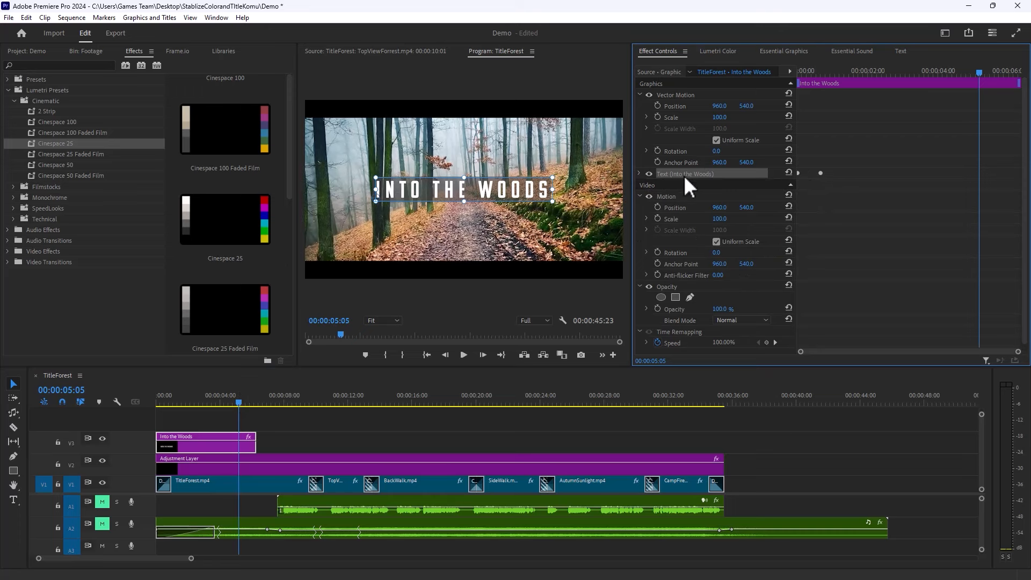
{"action": "left_click", "coordinate": [640, 174]}
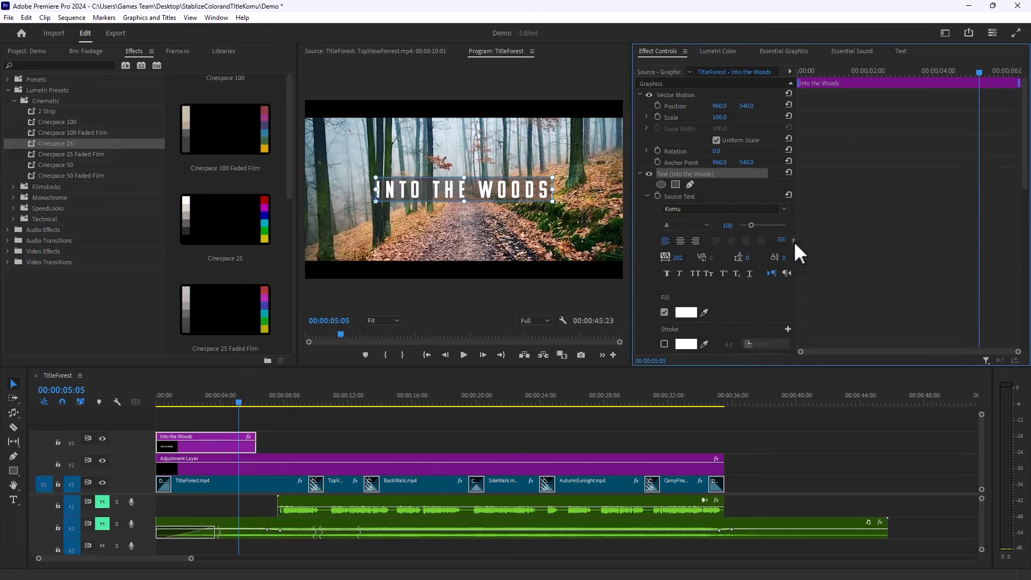
{"action": "left_click_drag", "start_coordinate": [1024, 156], "coordinate": [1015, 293]}
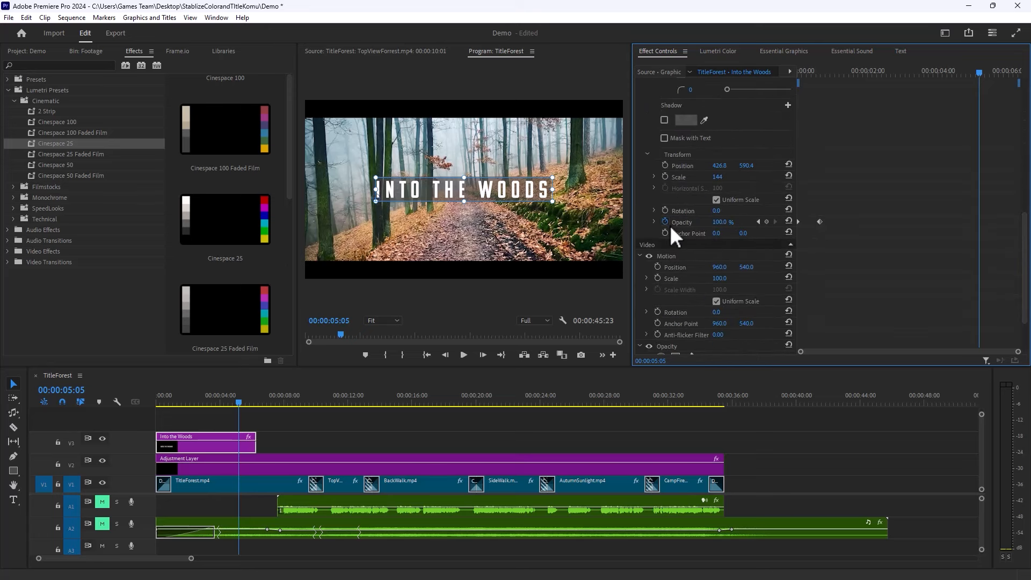
{"action": "left_click", "coordinate": [767, 221]}
{"action": "left_click_drag", "start_coordinate": [1001, 75], "coordinate": [1020, 86]}
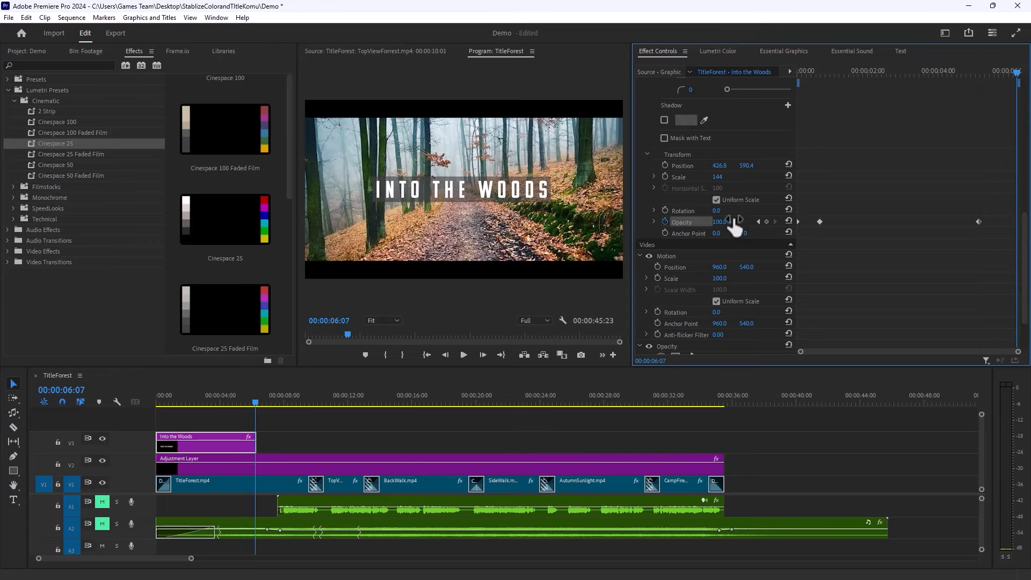
{"action": "left_click_drag", "start_coordinate": [735, 225], "coordinate": [693, 225]}
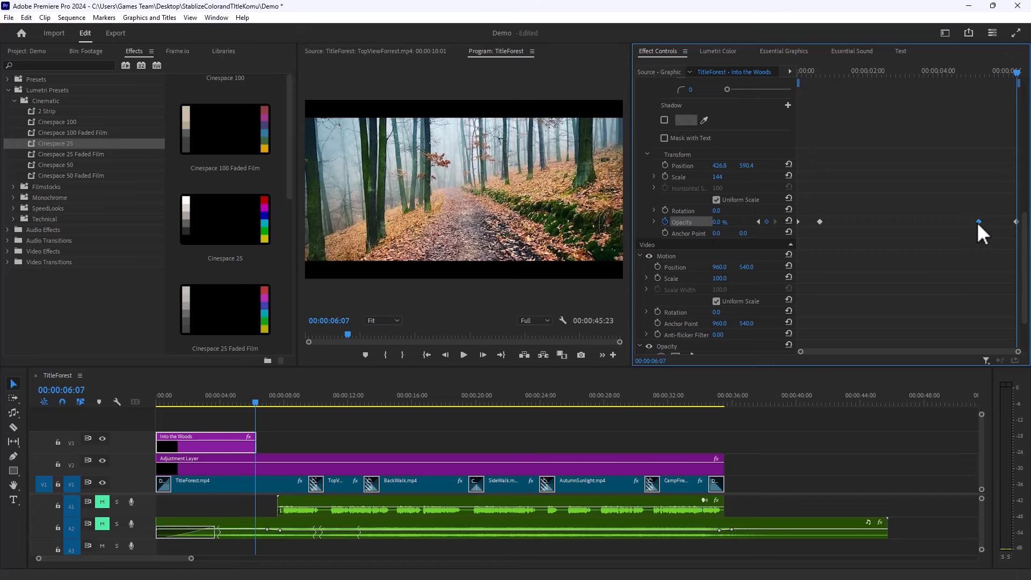
Step: Shift the two inner opacity keyframes closer to the clip's ends and apply easing to all of the title's opacity keyframes
{"action": "left_click_drag", "start_coordinate": [979, 221], "coordinate": [994, 221]}
{"action": "left_click_drag", "start_coordinate": [820, 221], "coordinate": [1018, 296]}
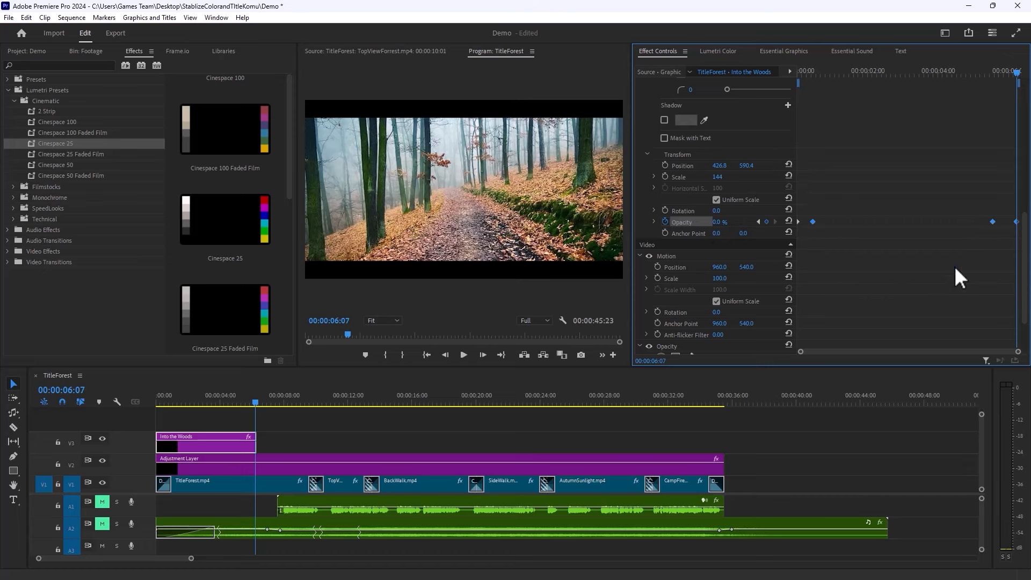
{"action": "right_click", "coordinate": [799, 222]}
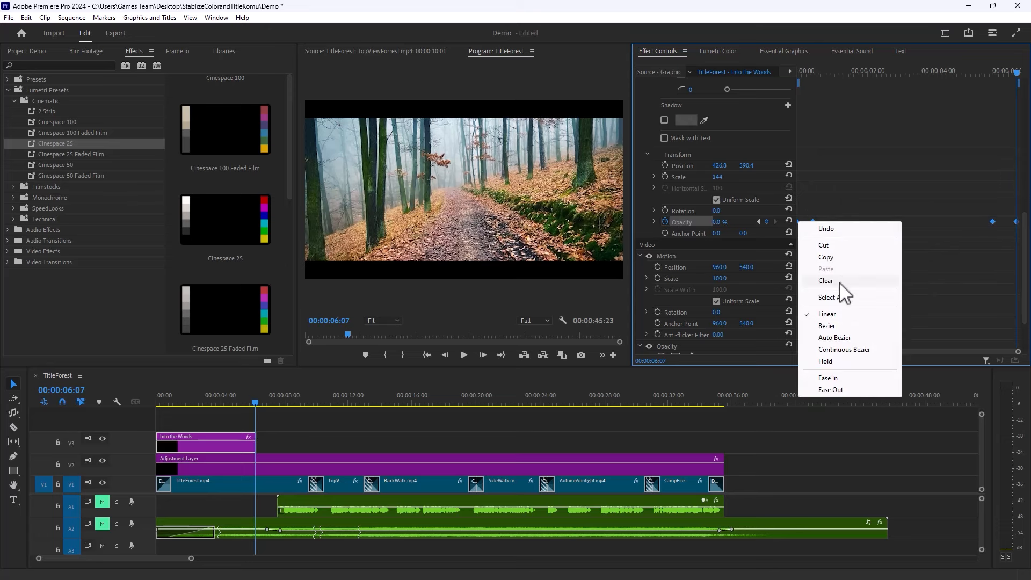
{"action": "left_click", "coordinate": [831, 389]}
Step: Play the opening again to check the eased title animation
{"action": "left_click", "coordinate": [794, 68]}
{"action": "key", "text": "space"}
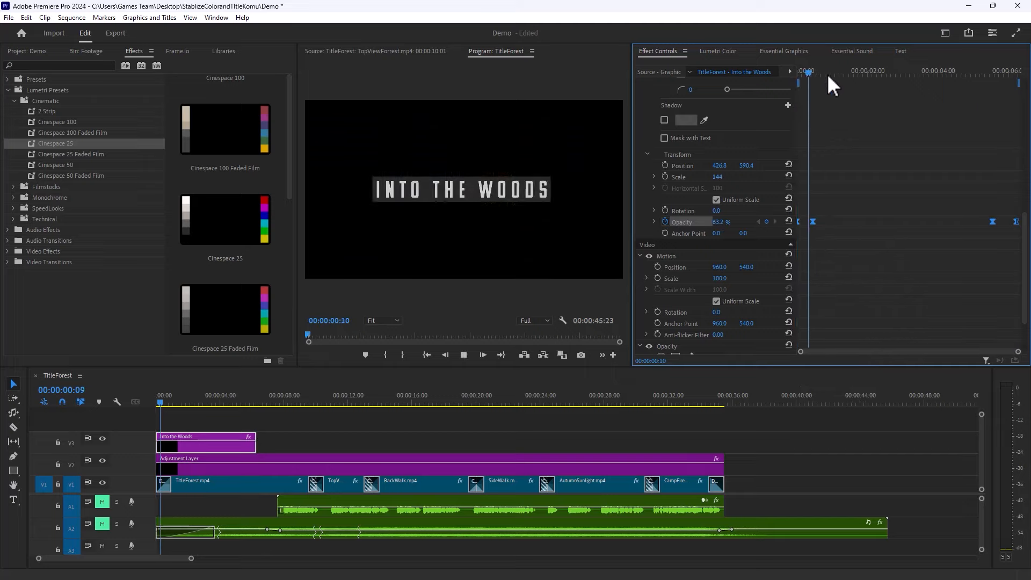
{"action": "key", "text": "space"}
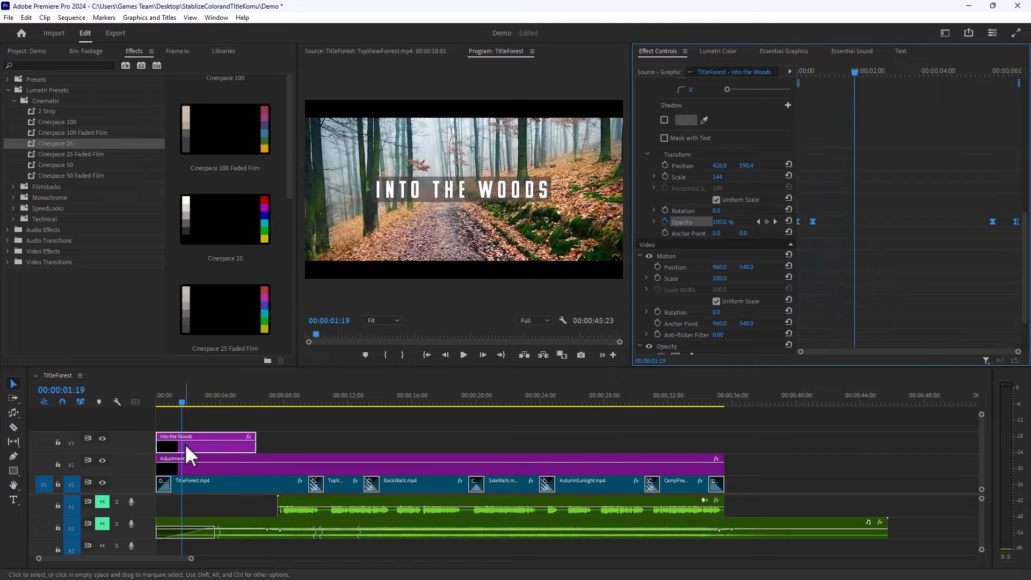
Step: Move the "Into the Woods" title clip about one second later on its track and check frames across the sequence up to 00:00:26:10
{"action": "left_click_drag", "start_coordinate": [184, 444], "coordinate": [201, 444]}
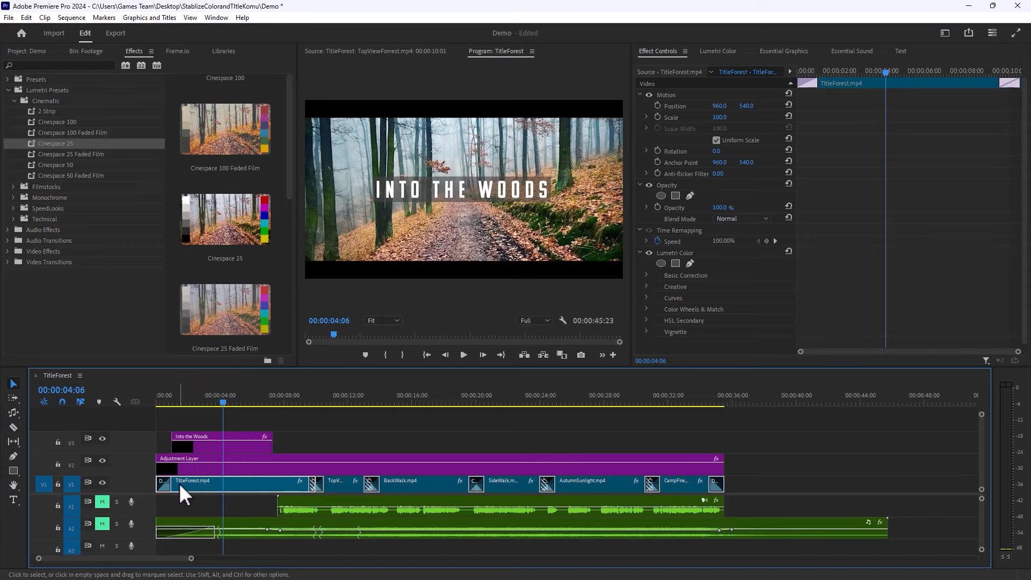
{"action": "left_click", "coordinate": [350, 400]}
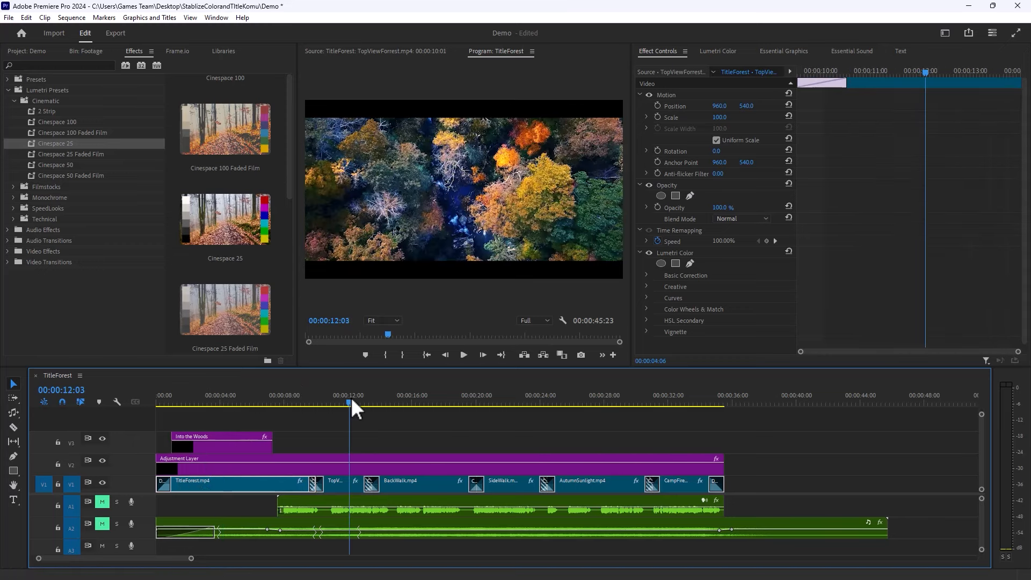
{"action": "left_click", "coordinate": [428, 402]}
{"action": "left_click", "coordinate": [517, 396]}
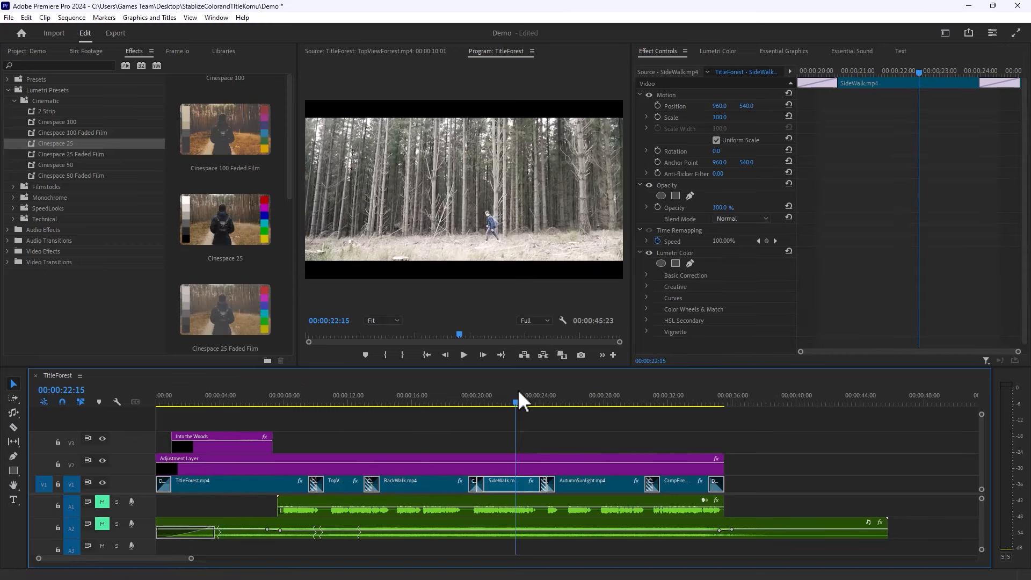
{"action": "left_click", "coordinate": [579, 401]}
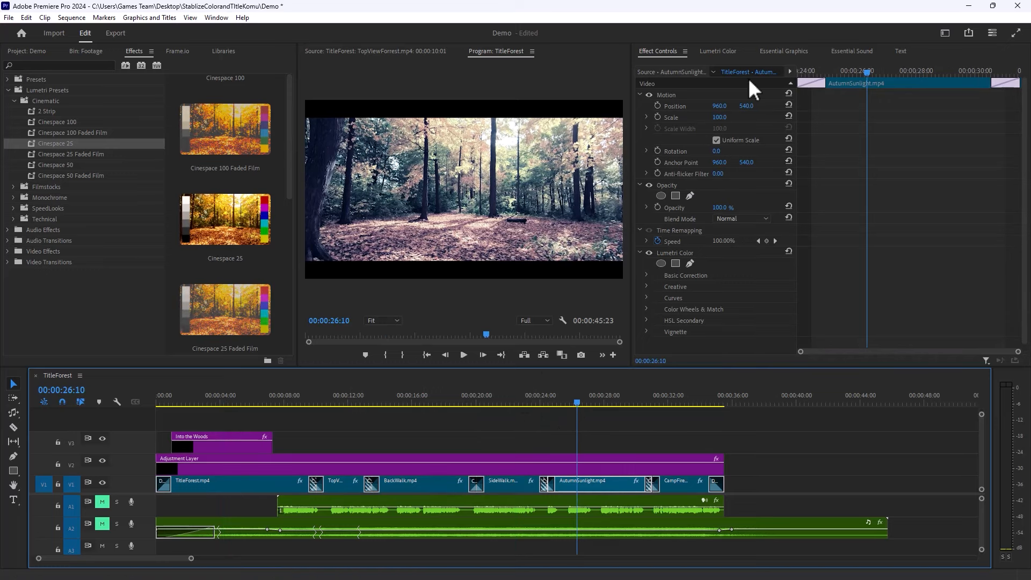
{"action": "left_click", "coordinate": [16, 410]}
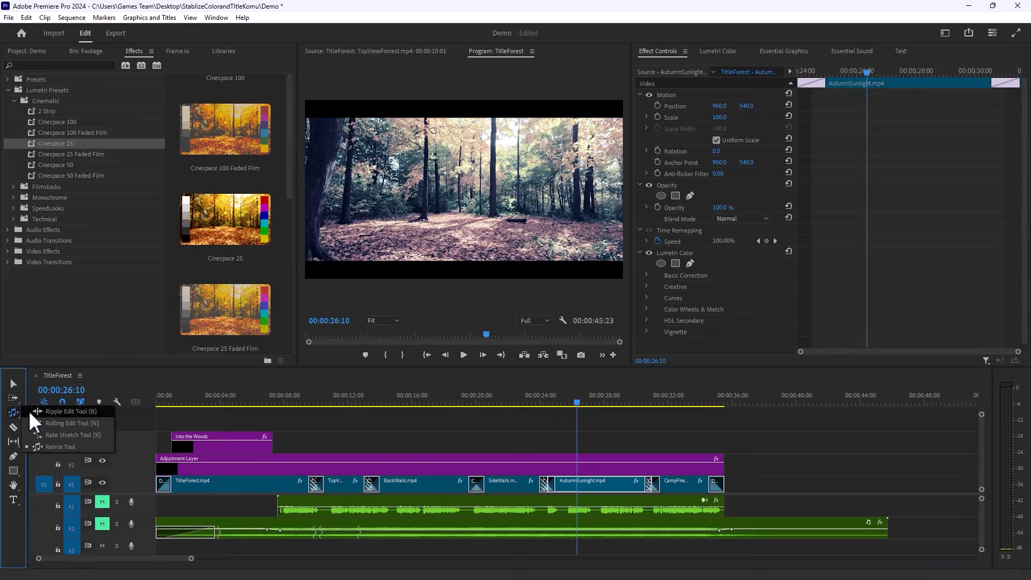
{"action": "left_click", "coordinate": [44, 409]}
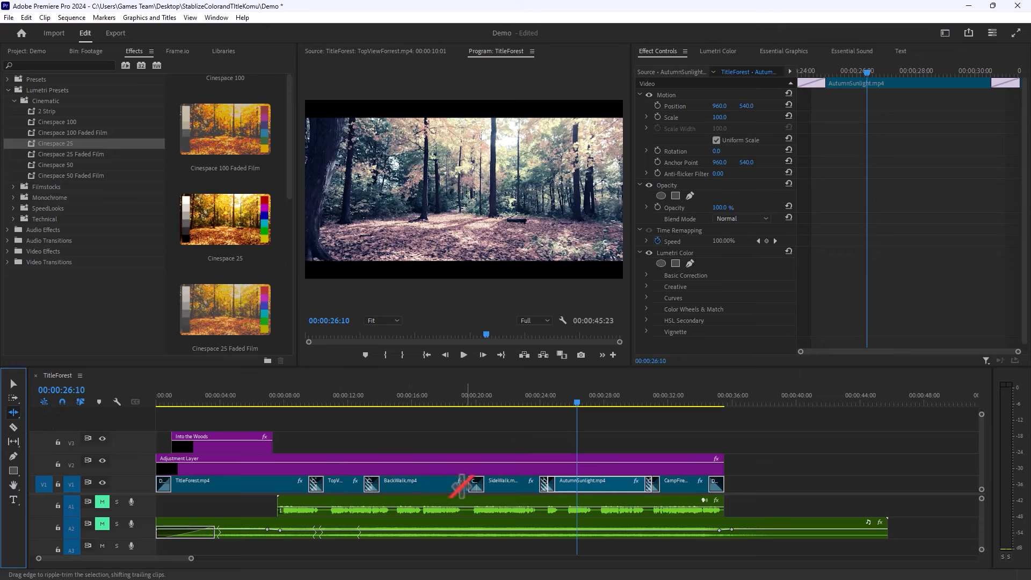
{"action": "left_click", "coordinate": [13, 384]}
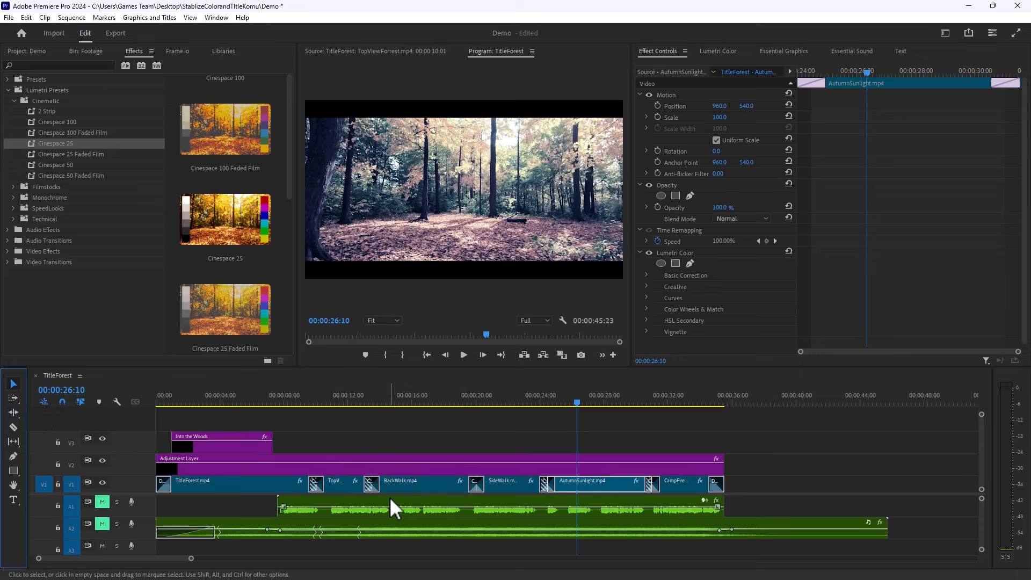
{"action": "left_click", "coordinate": [415, 484]}
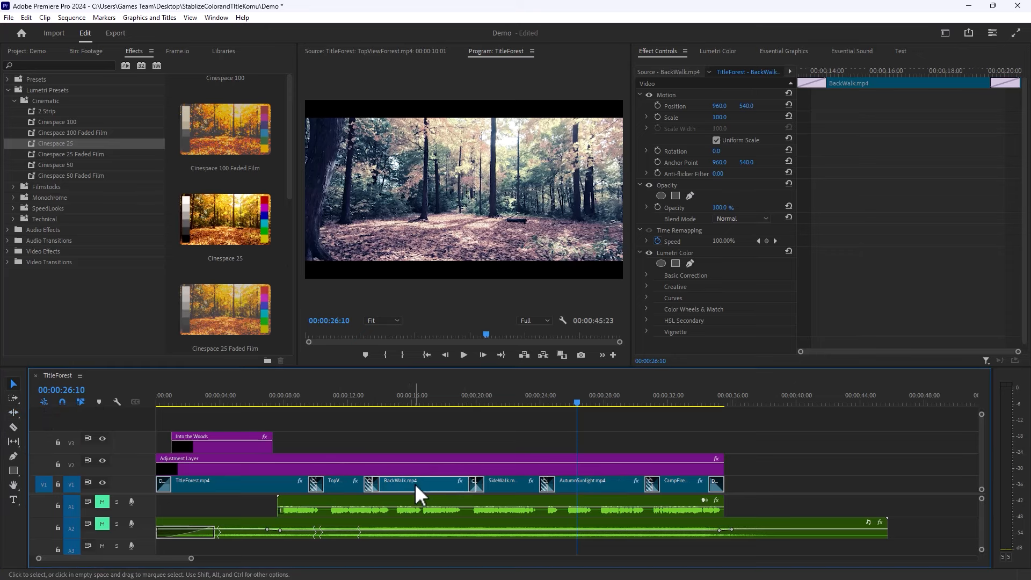
{"action": "left_click", "coordinate": [20, 411]}
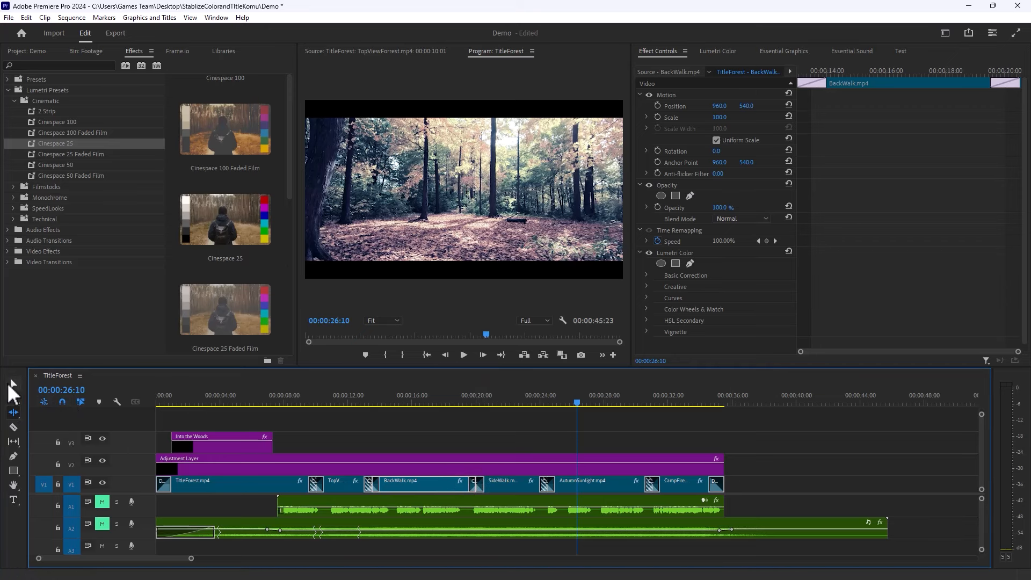
{"action": "left_click", "coordinate": [13, 383]}
{"action": "mouse_move", "coordinate": [472, 481]}
{"action": "left_mouse_down"}
{"action": "mouse_move", "coordinate": [441, 488]}
{"action": "mouse_move", "coordinate": [463, 487]}
{"action": "left_mouse_up"}
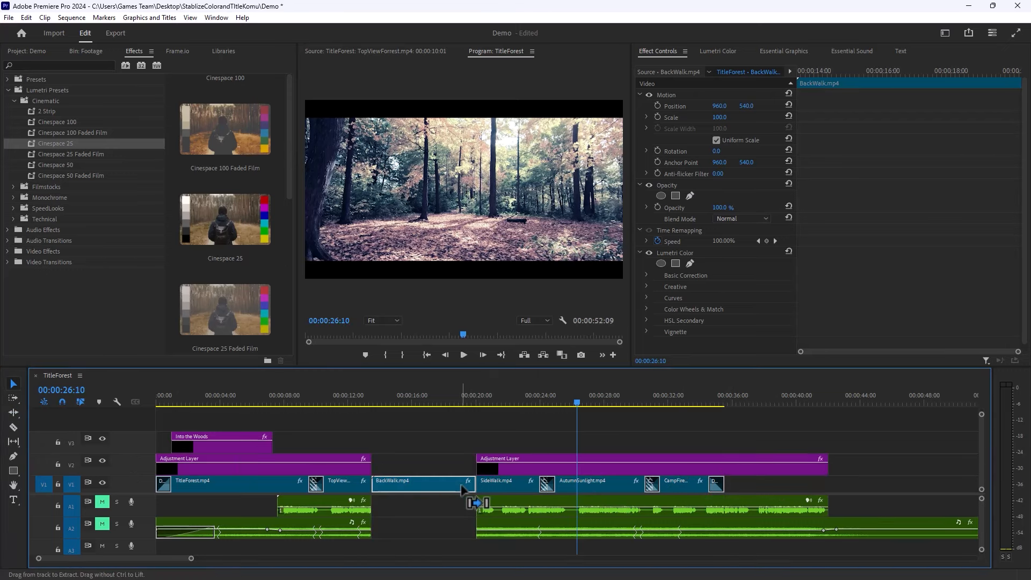
{"action": "key", "text": "ctrl+z"}
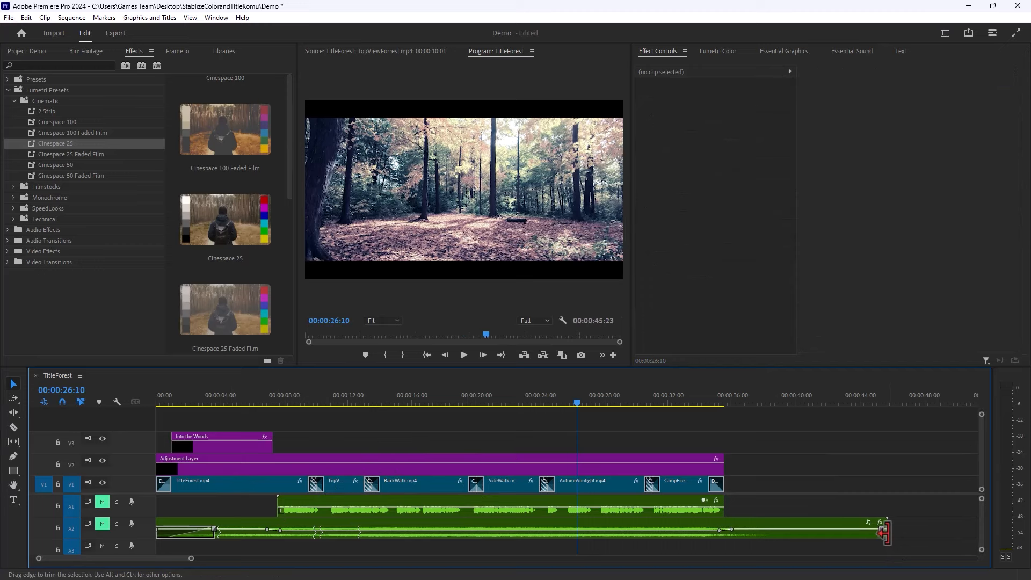
Step: Trim the end of the music clip so it finishes at 00:00:39:21 with a fade-out
{"action": "left_click_drag", "start_coordinate": [885, 534], "coordinate": [747, 538]}
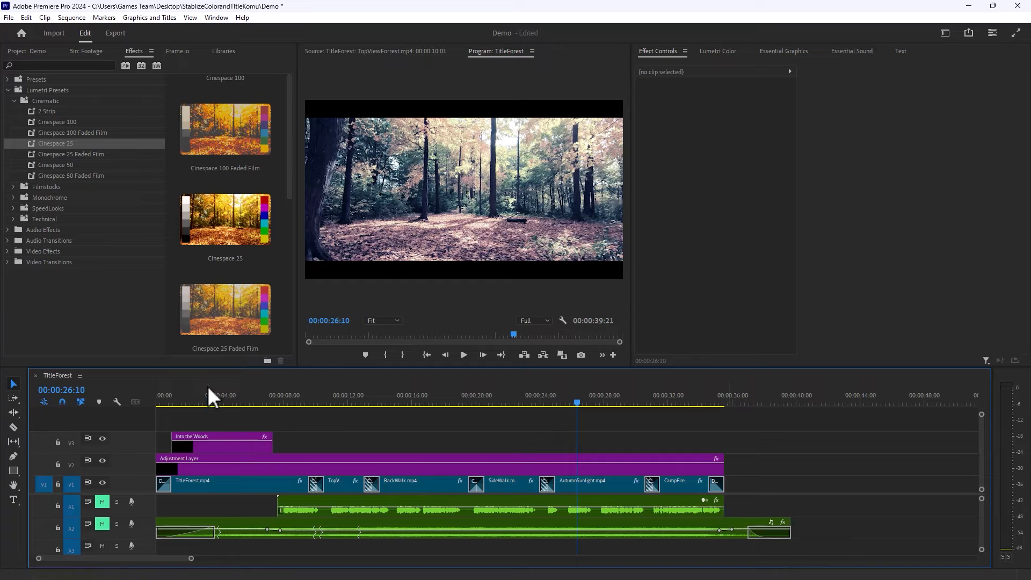
Step: Unmute the voiceover and music tracks and play the whole sequence from near its start
{"action": "left_click", "coordinate": [163, 403]}
{"action": "left_click", "coordinate": [102, 524]}
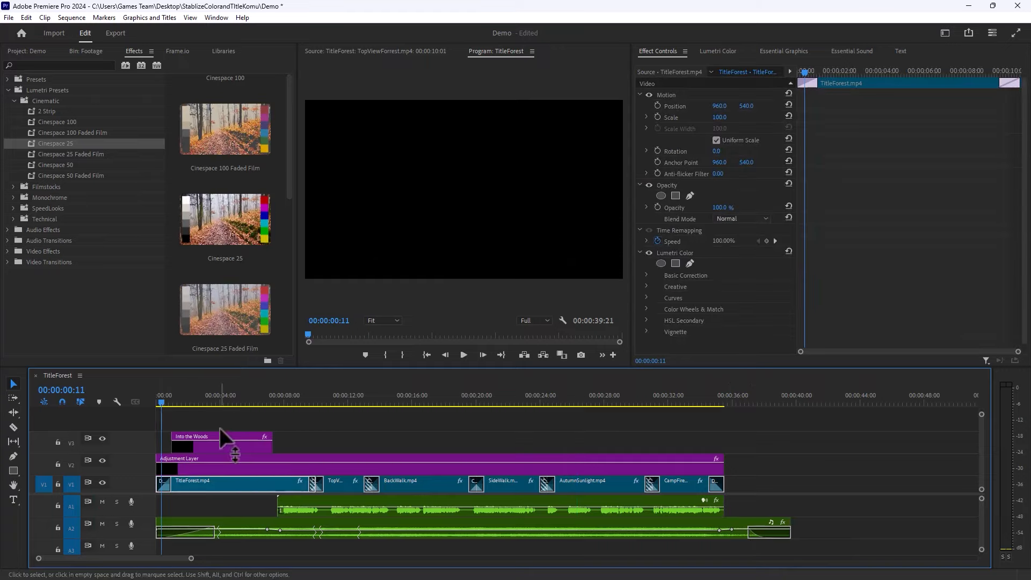
{"action": "key", "text": "space"}
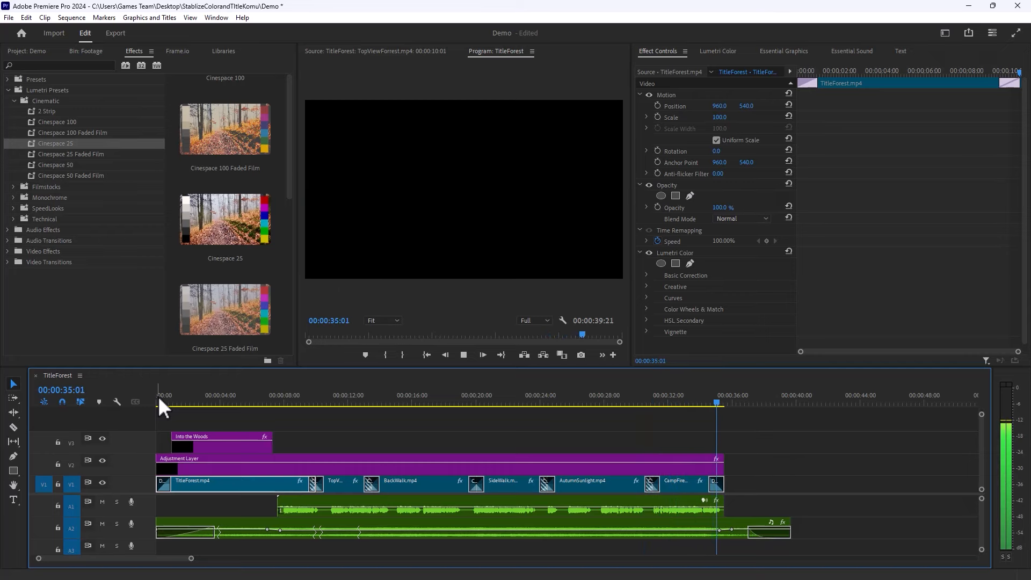
Step: Extend the ends of the CampFire clip, adjustment layer and music for a total duration of 00:00:40:28, and play the ending from 00:00:34:02
{"action": "left_click_drag", "start_coordinate": [724, 488], "coordinate": [767, 468]}
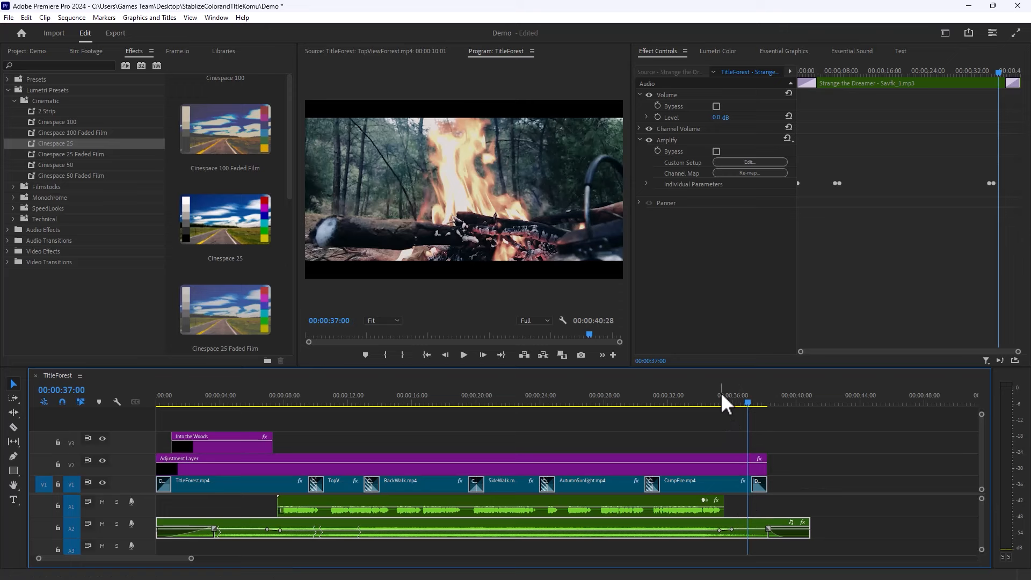
{"action": "left_click", "coordinate": [702, 392]}
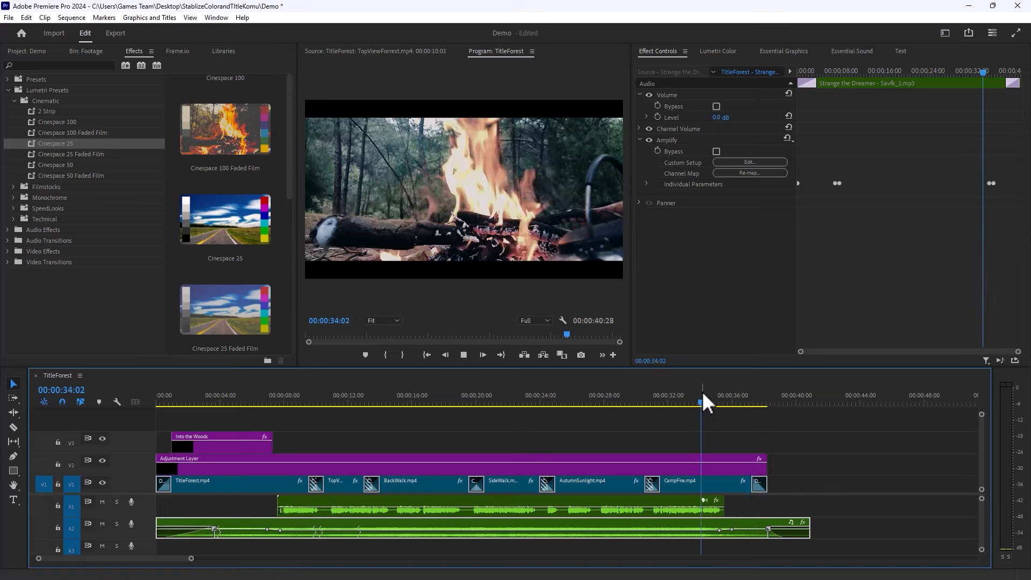
{"action": "key", "text": "space"}
{"action": "key", "text": "space"}
Step: Add a short fade-out at the voiceover's end, shorten the music's closing fade, and replay the ending from 00:00:36:01
{"action": "mouse_move", "coordinate": [722, 507]}
{"action": "left_mouse_down"}
{"action": "mouse_move", "coordinate": [715, 516]}
{"action": "mouse_move", "coordinate": [714, 498]}
{"action": "left_mouse_up"}
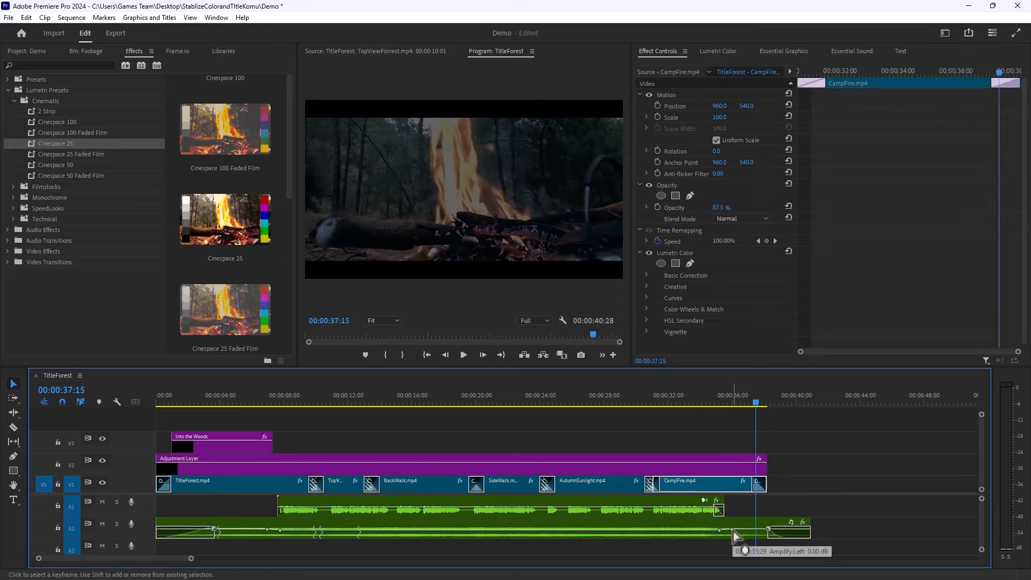
{"action": "left_click_drag", "start_coordinate": [768, 529], "coordinate": [780, 508]}
{"action": "left_click", "coordinate": [735, 401]}
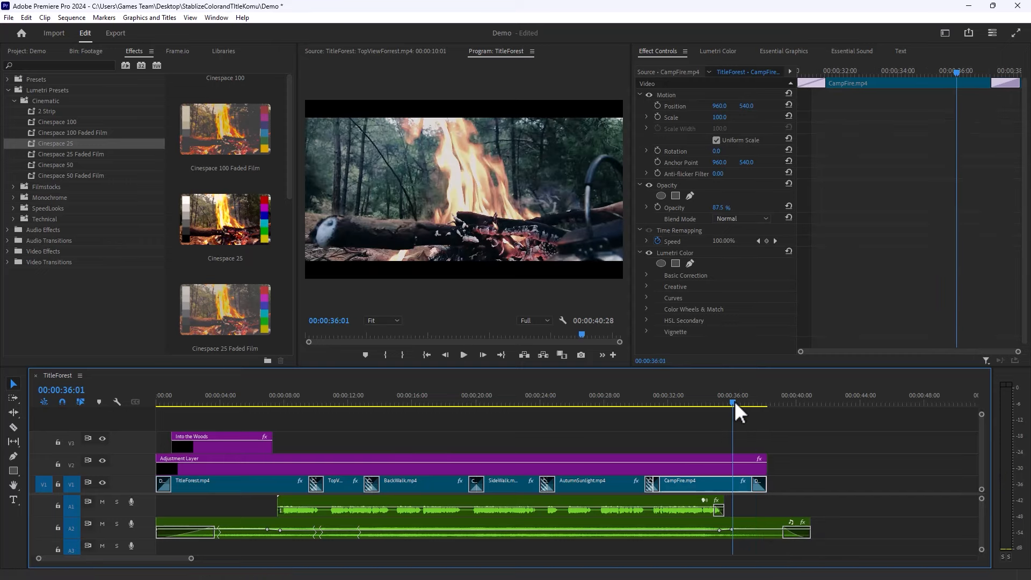
{"action": "key", "text": "space"}
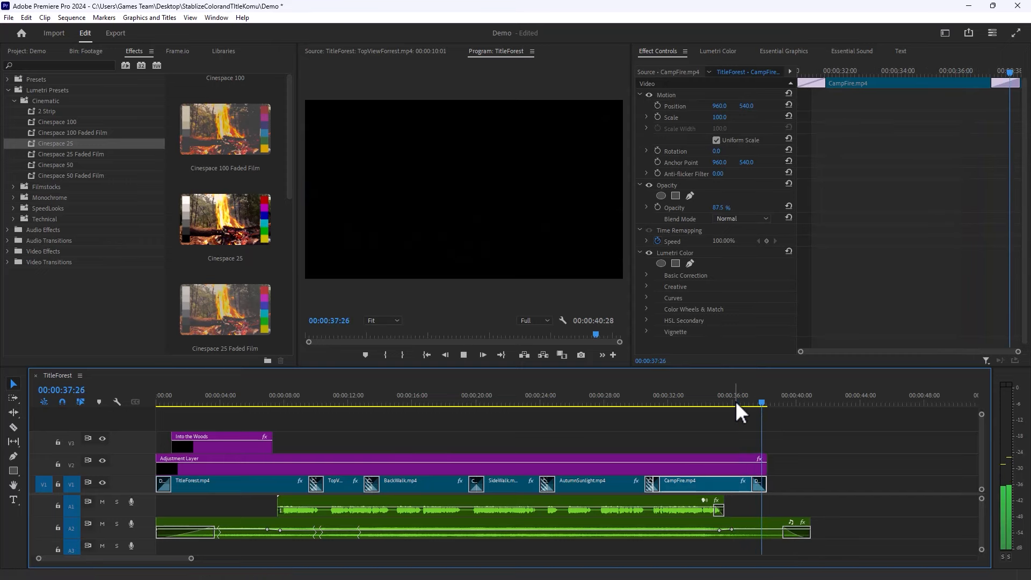
{"action": "key", "text": "space"}
Step: Select the "Into the Woods" title text at 00:00:03:01 and open its Essential Graphics settings
{"action": "left_click", "coordinate": [192, 446]}
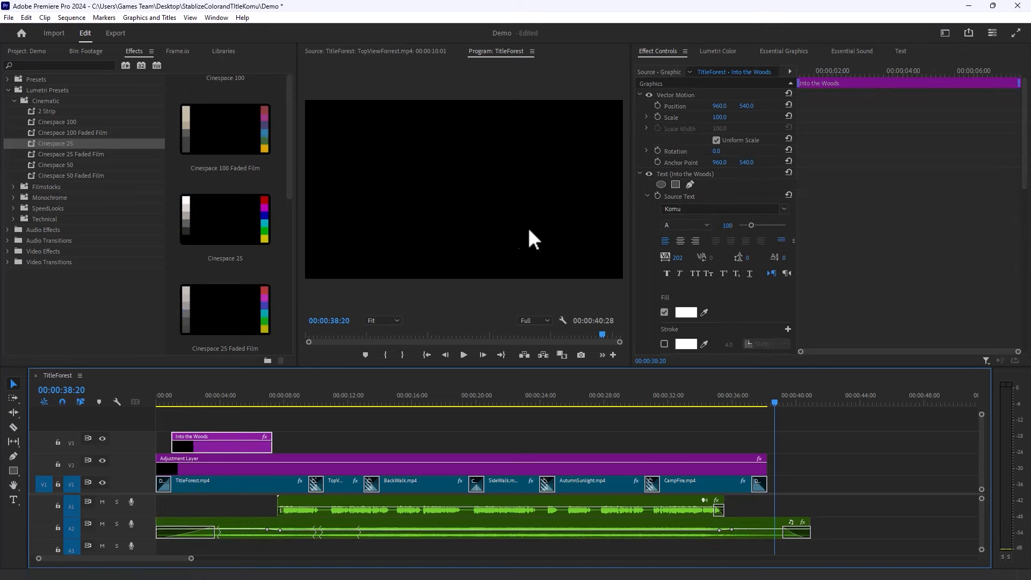
{"action": "left_click", "coordinate": [205, 402]}
{"action": "left_click", "coordinate": [506, 202]}
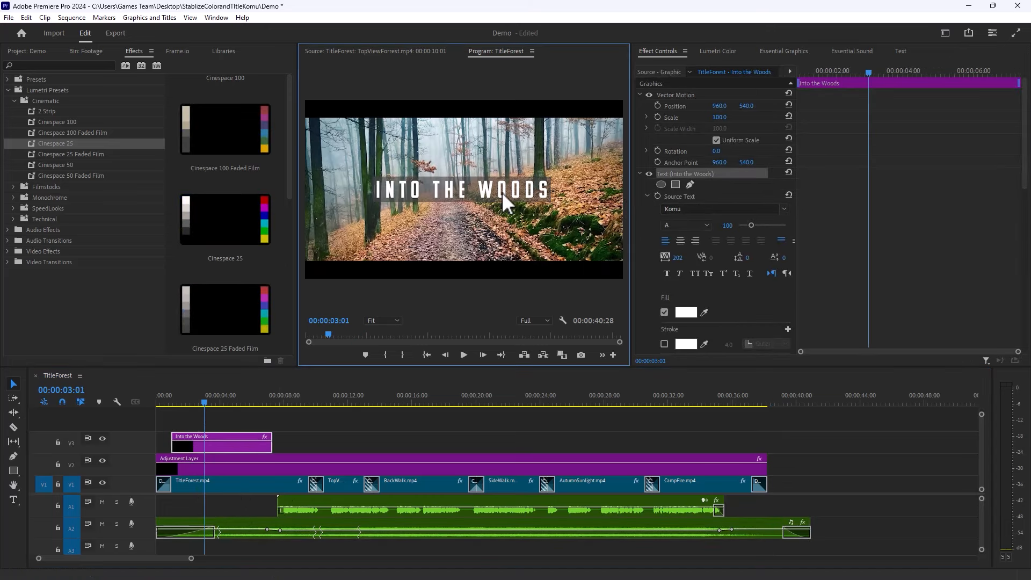
{"action": "left_click", "coordinate": [768, 51]}
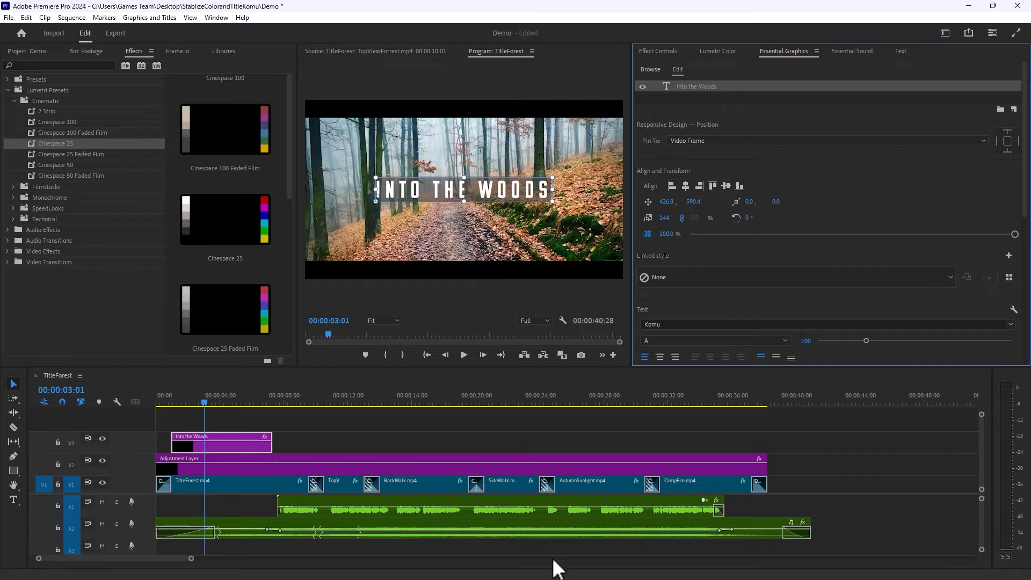
Step: Play the sequence's opening from the first frame with both audio tracks audible
{"action": "left_click_drag", "start_coordinate": [200, 404], "coordinate": [3, 422]}
{"action": "key", "text": "space"}
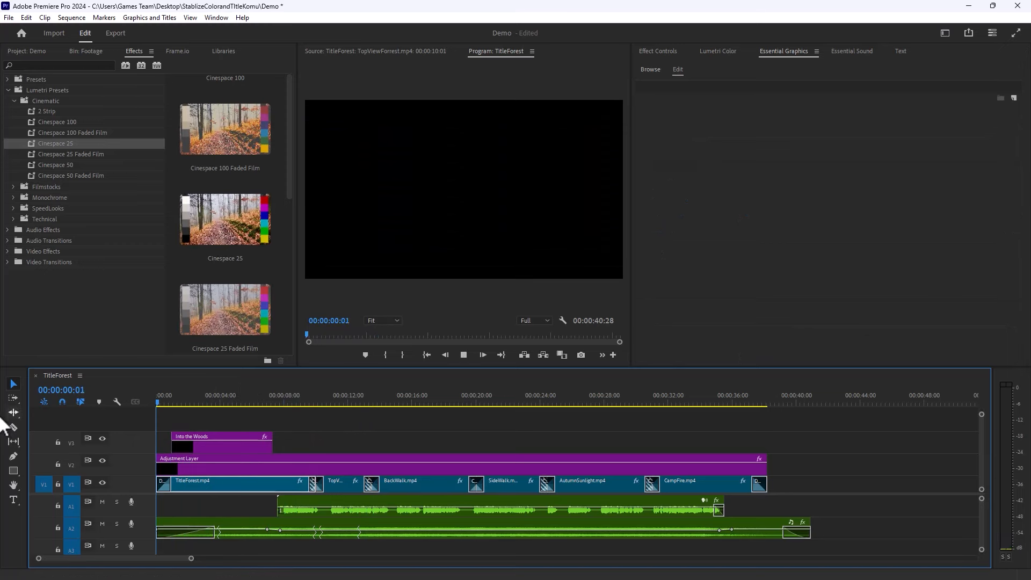
{"action": "key", "text": "space"}
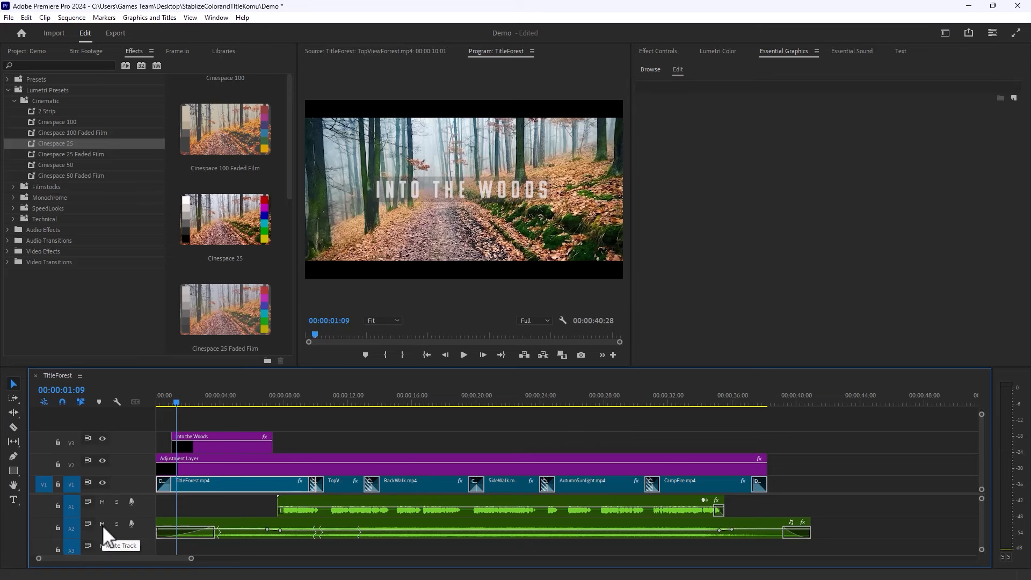
Step: Quick-export the TitleForest sequence as an MP4 into the StablizeColorandTitleKomu folder, naming it with the creator's full name followed by "Forest"
{"action": "left_click", "coordinate": [969, 34]}
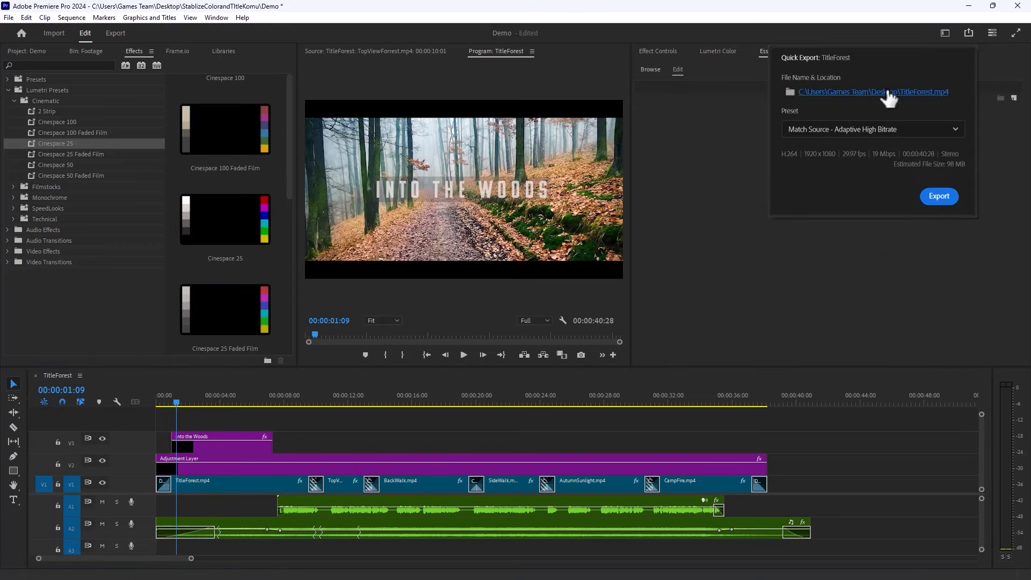
{"action": "left_click", "coordinate": [889, 93]}
{"action": "double_click", "coordinate": [180, 121]}
{"action": "double_click", "coordinate": [75, 258]}
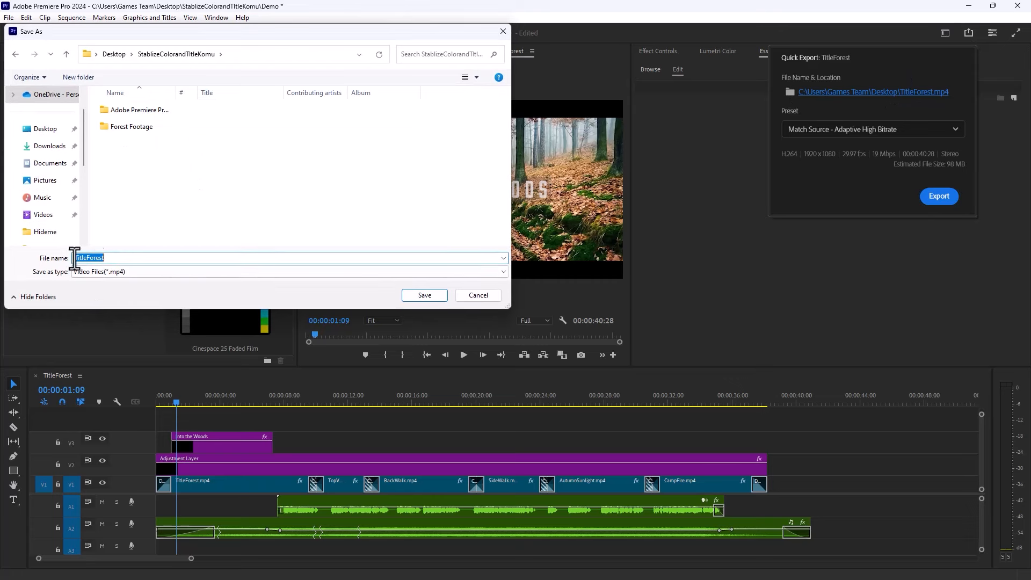
{"action": "type", "text": "DombrowskiMatt"}
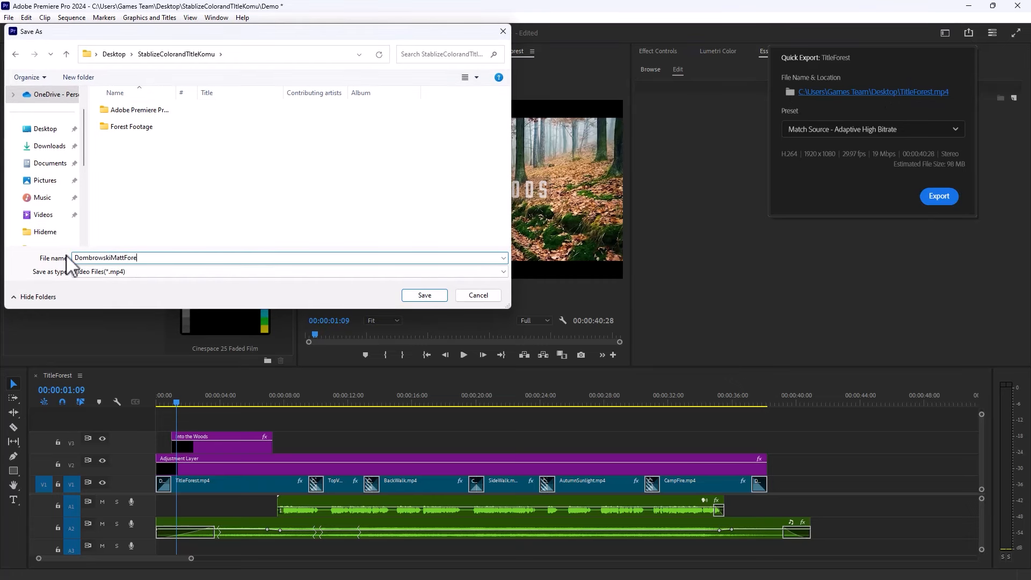
{"action": "left_click", "coordinate": [424, 296]}
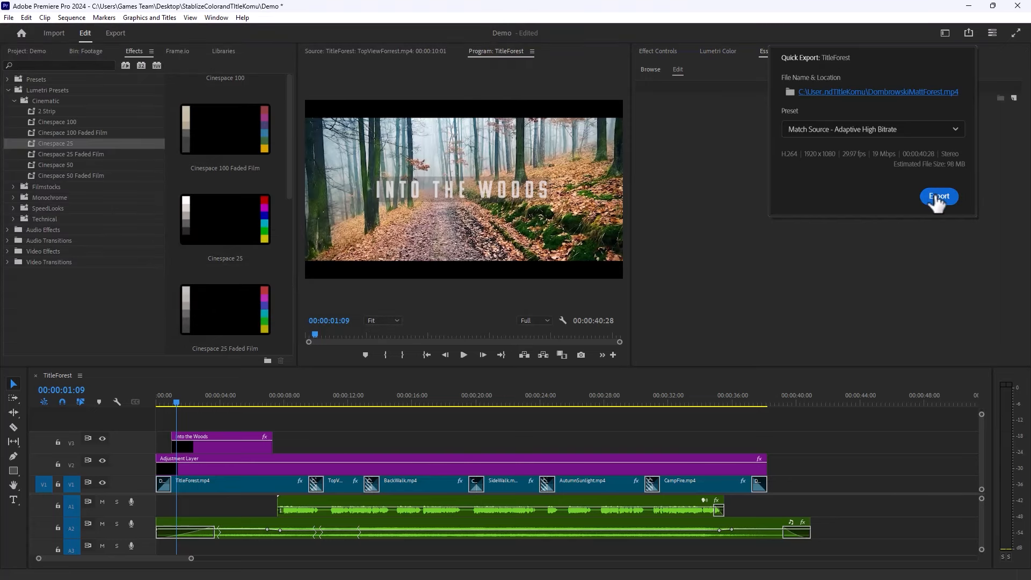
{"action": "left_click", "coordinate": [937, 199]}
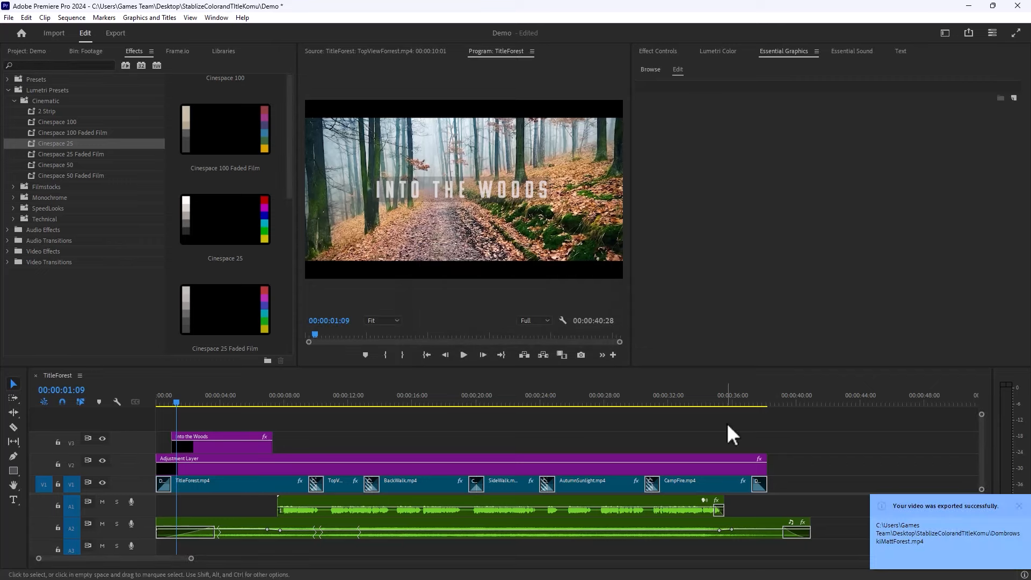
Step: Play the exported forest video from the StablizeColorandTitleKomu folder in Media Player, and close the player and the folder window
{"action": "left_click_drag", "start_coordinate": [211, 399], "coordinate": [275, 401]}
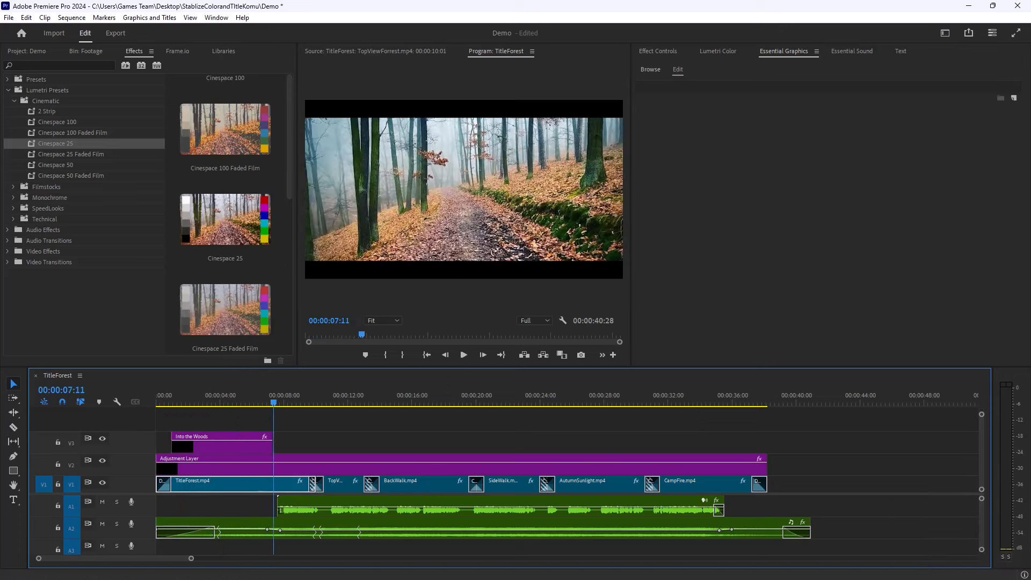
{"action": "left_click_drag", "start_coordinate": [0, 92], "coordinate": [442, 81]}
{"action": "double_click", "coordinate": [147, 221]}
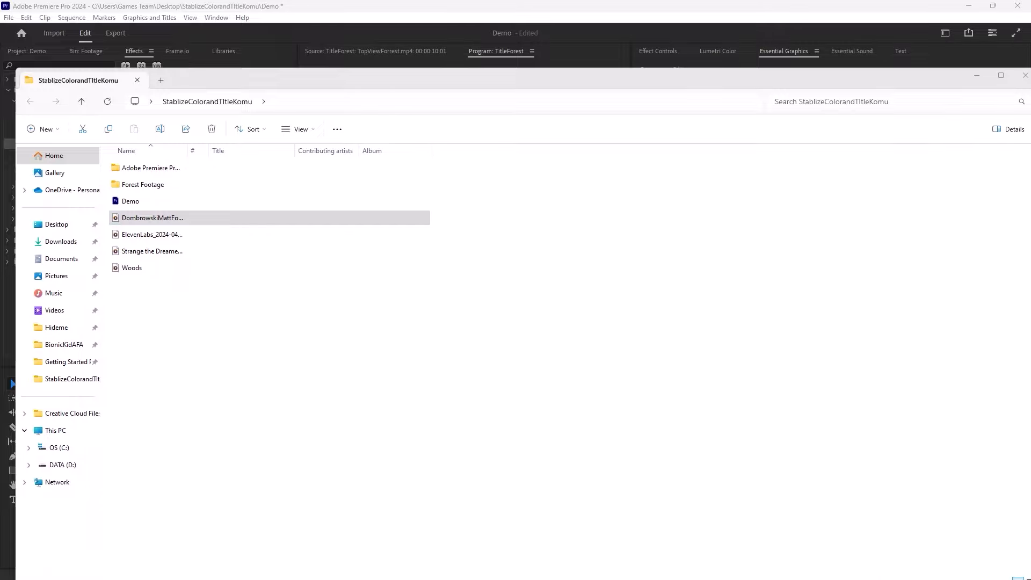
{"action": "left_click_drag", "start_coordinate": [0, 44], "coordinate": [493, 63]}
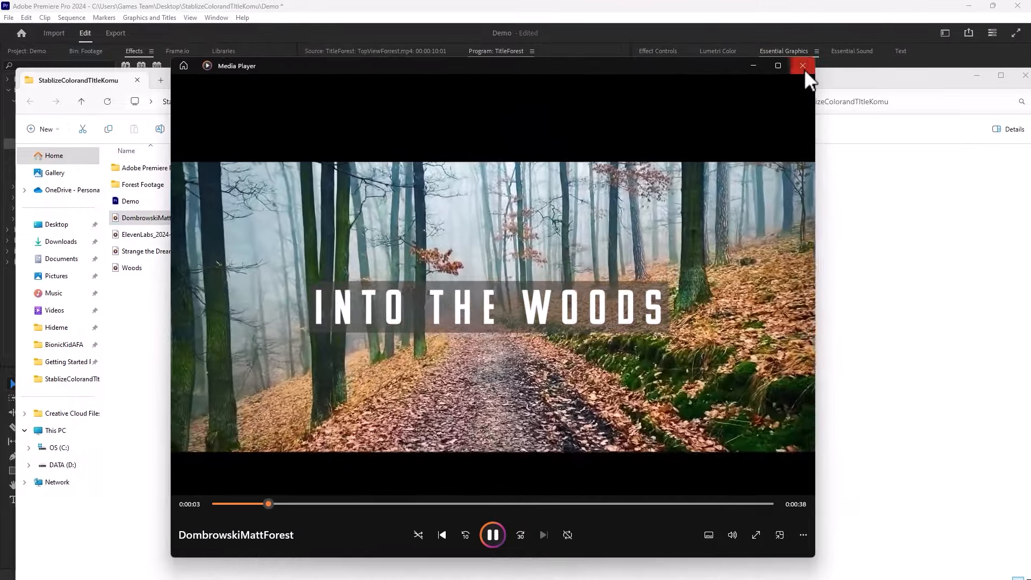
{"action": "left_click", "coordinate": [803, 65]}
{"action": "left_click", "coordinate": [1026, 75]}
Step: Show the Demo project's list of items and clear the Adjustment Layer selection
{"action": "left_click", "coordinate": [25, 53]}
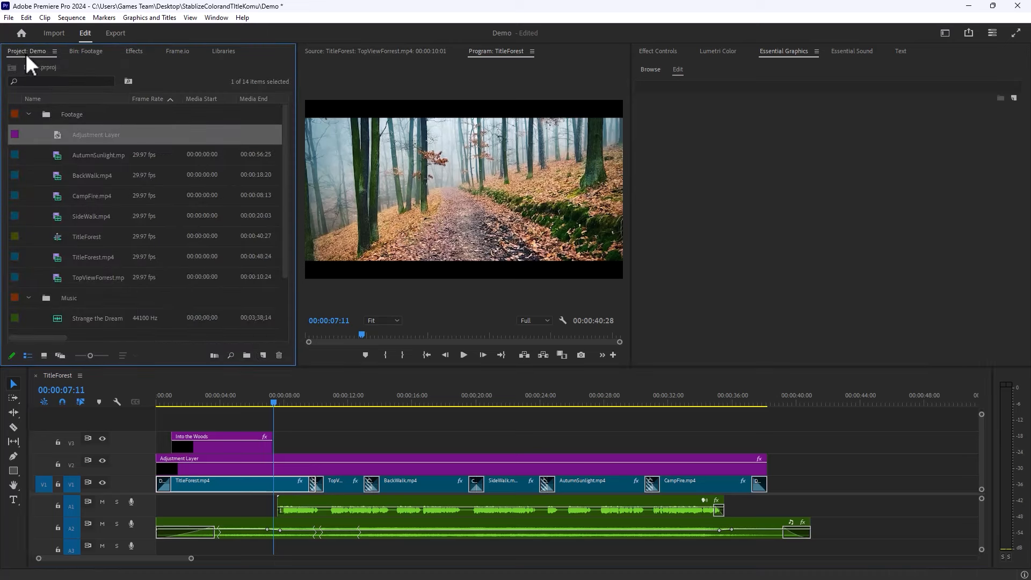
{"action": "left_click", "coordinate": [28, 128]}
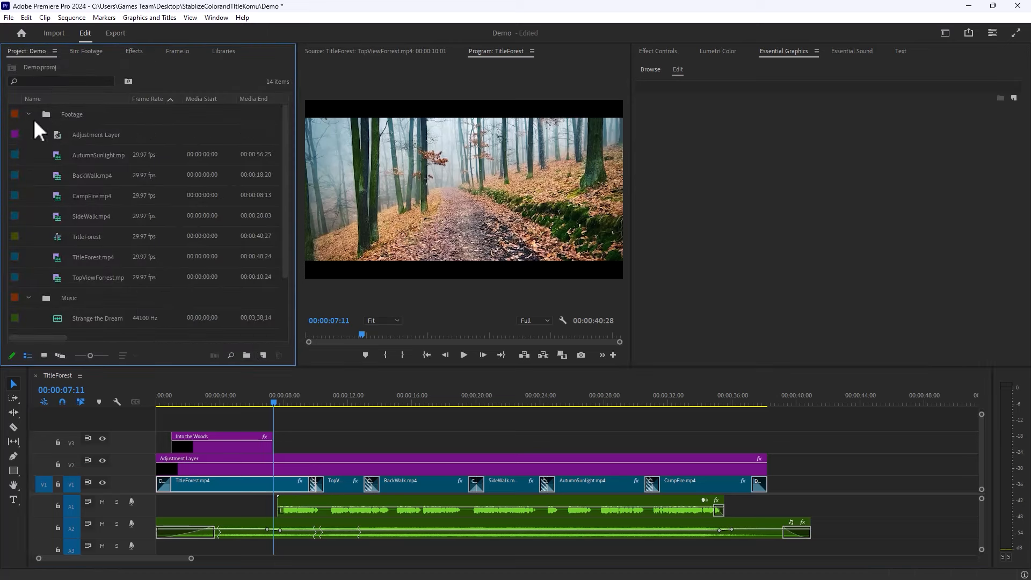